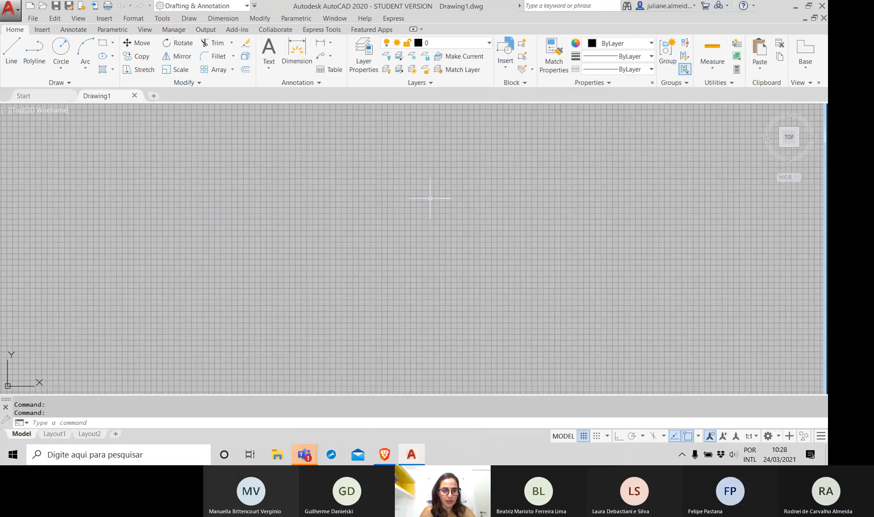
- Check the class meeting chat in Microsoft Teams and return to the AutoCAD drawing
{"action": "left_click", "coordinate": [304, 454]}
{"action": "left_click", "coordinate": [346, 401]}
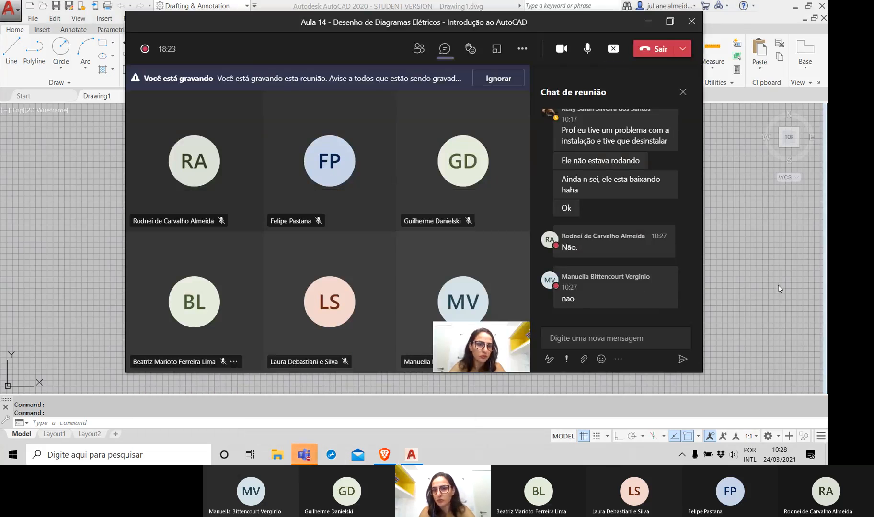
{"action": "left_click", "coordinate": [778, 285]}
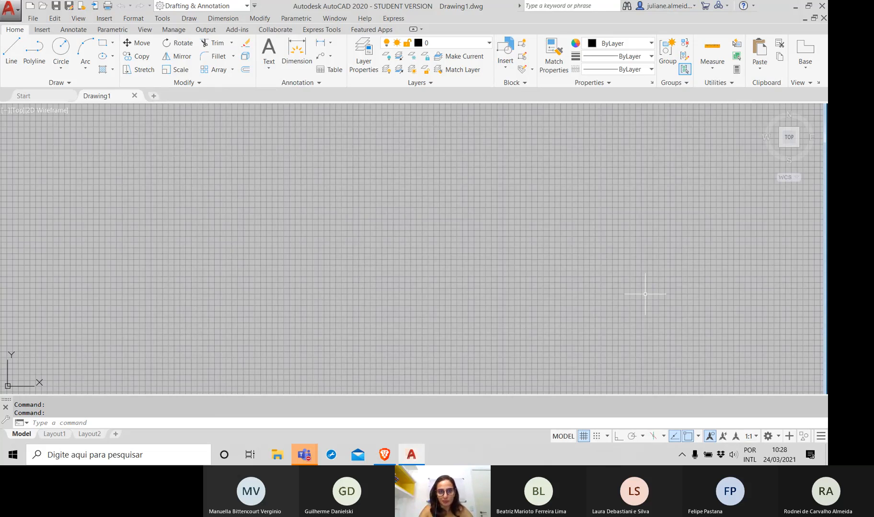
- Open the drawing units with the UNITS command and accept decimal length, decimal degrees and millimetres as insertion scale
{"action": "type", "text": "uni"}
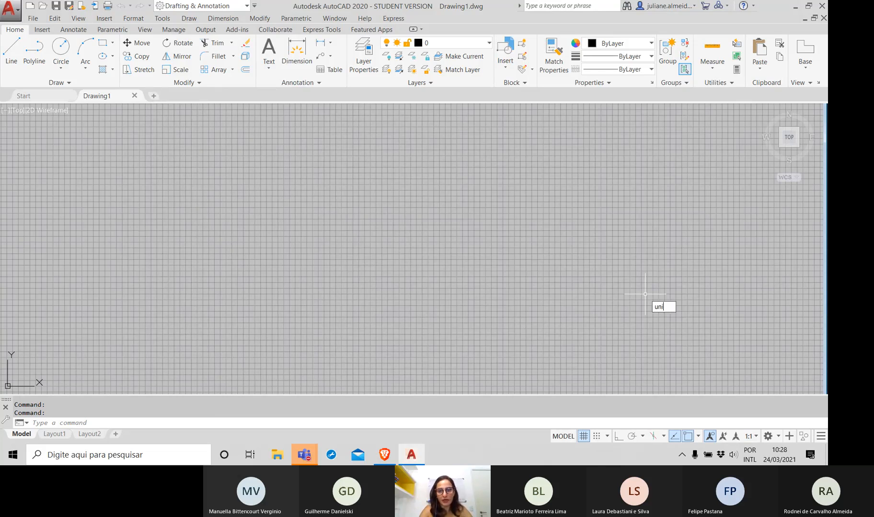
{"action": "type", "text": "ts"}
{"action": "key", "text": "Return"}
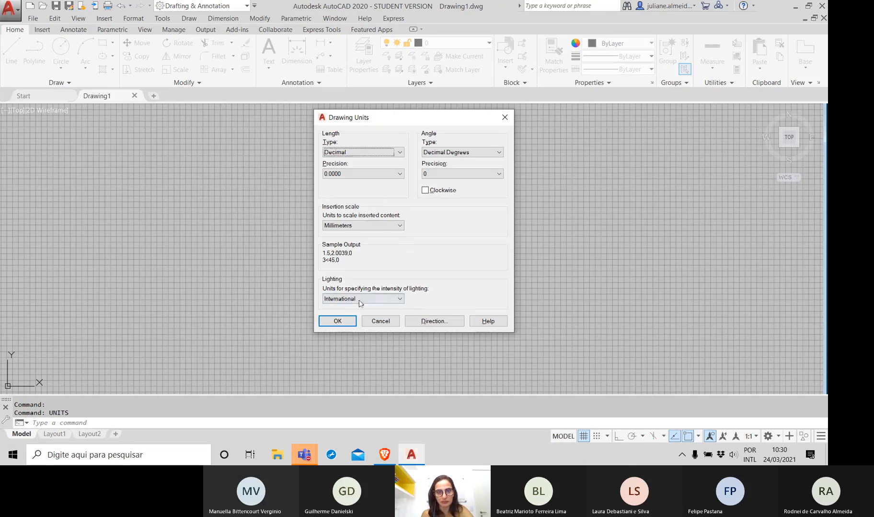
{"action": "left_click", "coordinate": [337, 320]}
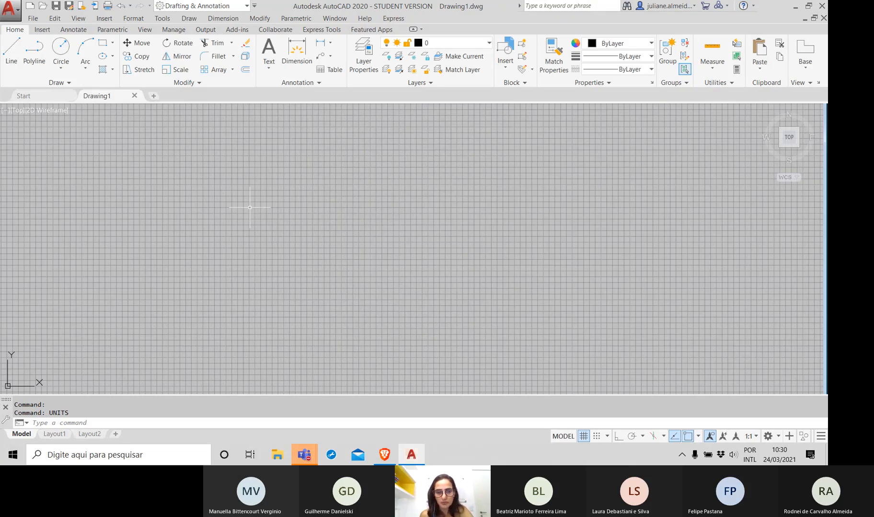
- Switch to the browser, open LayersUnitri.JPG from the Diagramas Elétricos assignment, and enlarge the image to read the layer table
{"action": "mouse_move", "coordinate": [314, 460]}
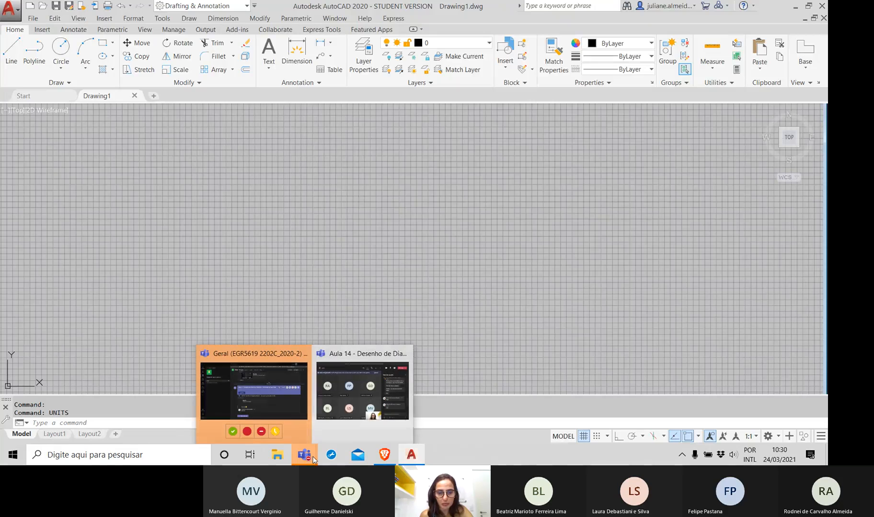
{"action": "mouse_move", "coordinate": [354, 410]}
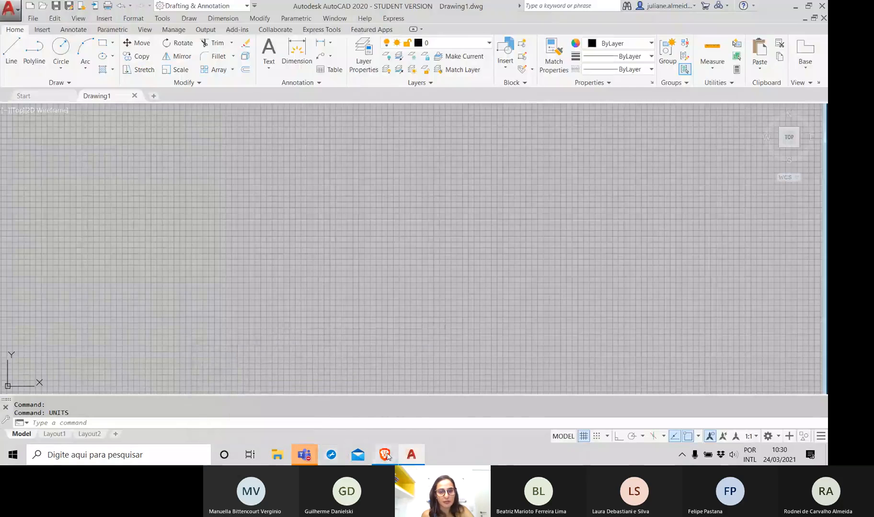
{"action": "left_click", "coordinate": [386, 455]}
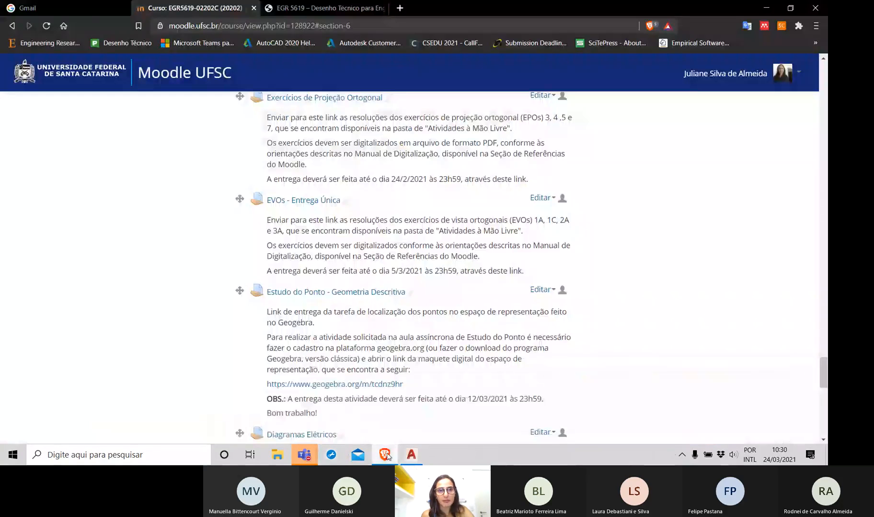
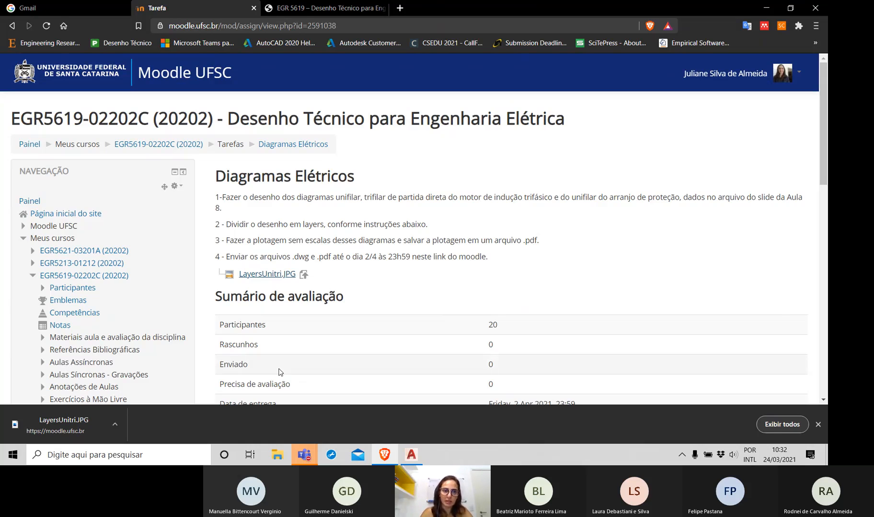
{"action": "left_click", "coordinate": [46, 426]}
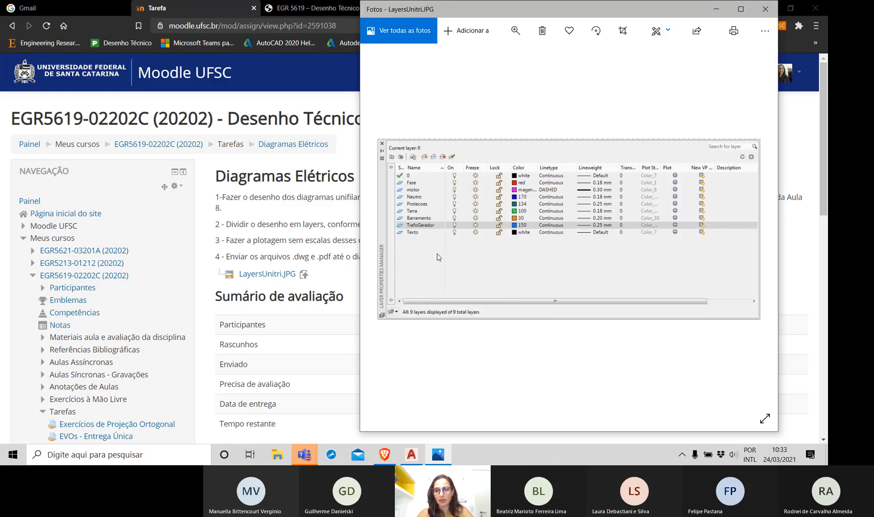
{"action": "left_click", "coordinate": [740, 9]}
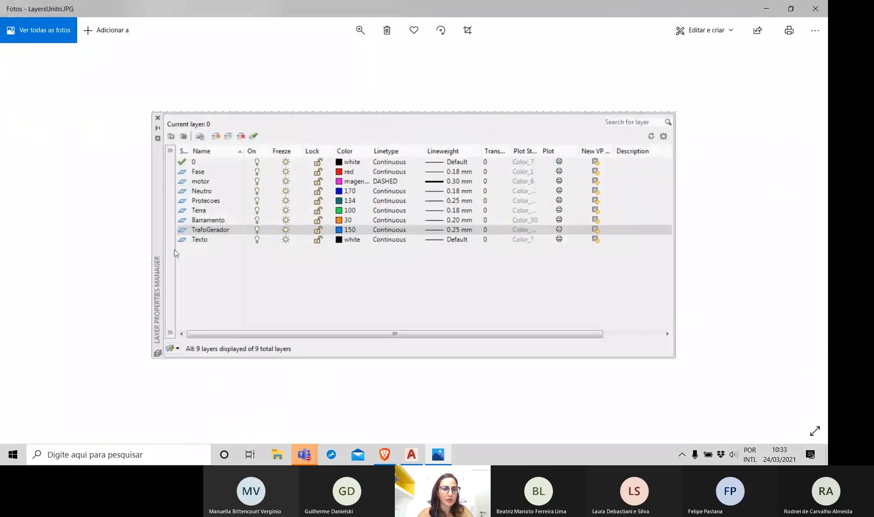
{"action": "left_click", "coordinate": [360, 30]}
{"action": "left_click_drag", "start_coordinate": [309, 58], "coordinate": [332, 61]}
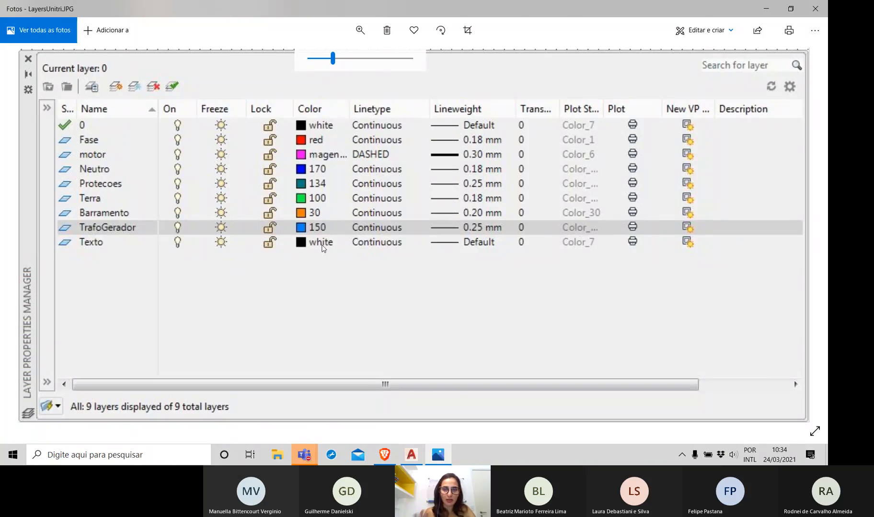
- Switch to AutoCAD to view Layout1, return to model space, and bring the LayersUnitri.JPG reference back up
{"action": "left_click", "coordinate": [412, 455]}
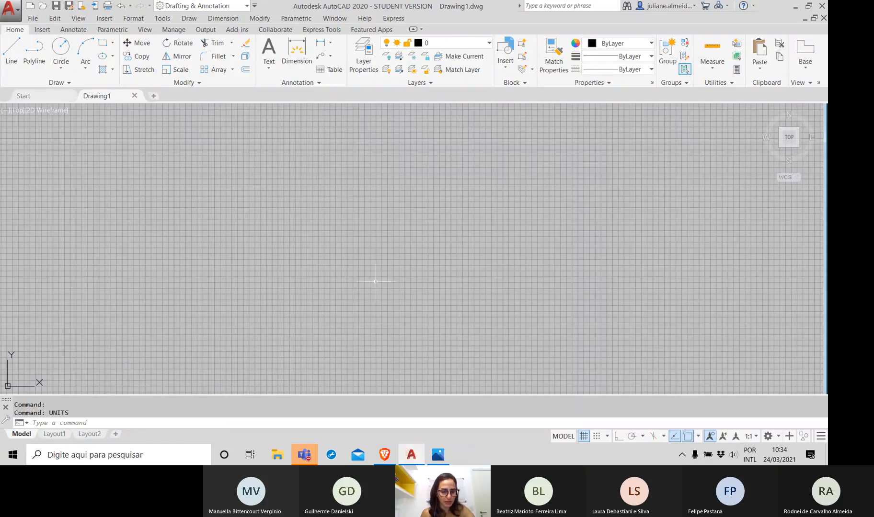
{"action": "key", "text": "alt+Tab"}
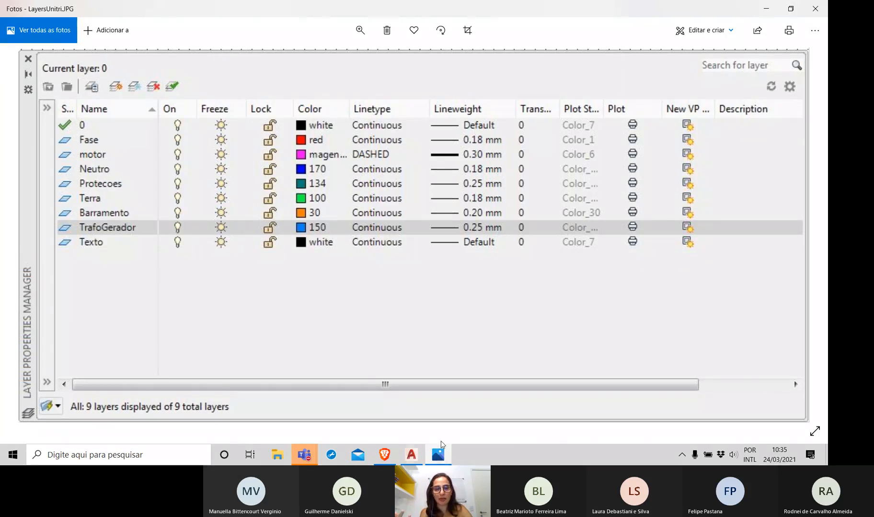
{"action": "left_click", "coordinate": [411, 455]}
{"action": "left_click", "coordinate": [54, 434]}
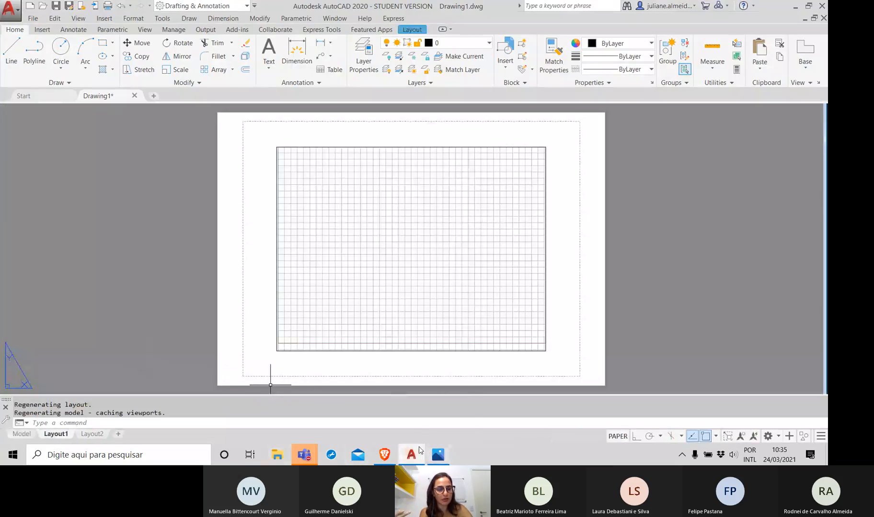
{"action": "mouse_move", "coordinate": [411, 454]}
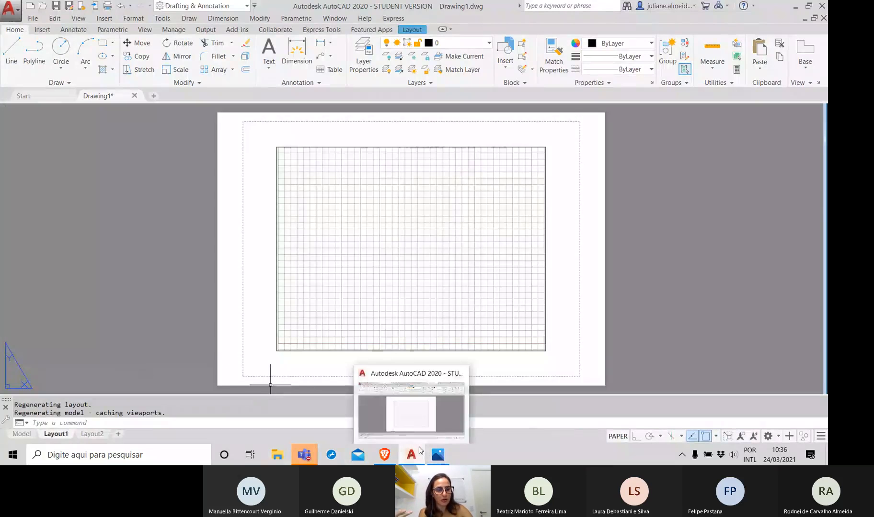
{"action": "left_click", "coordinate": [21, 434]}
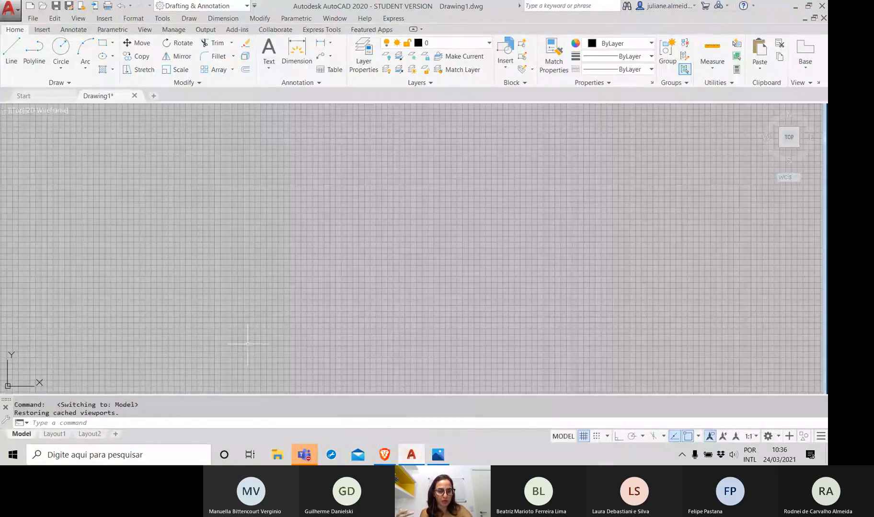
{"action": "key", "text": "alt+Tab"}
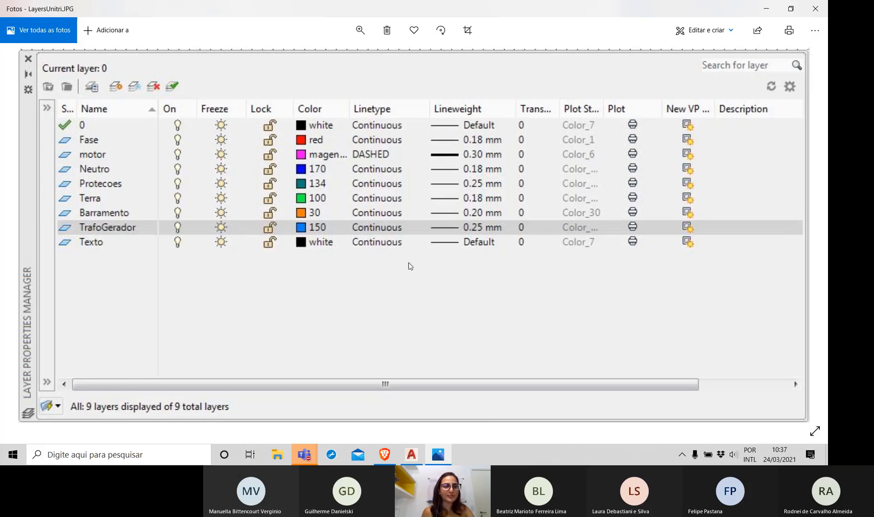
- Review the Moodle assignment page and the Teams meeting chat, and return to the AutoCAD drawing
{"action": "left_click", "coordinate": [384, 456]}
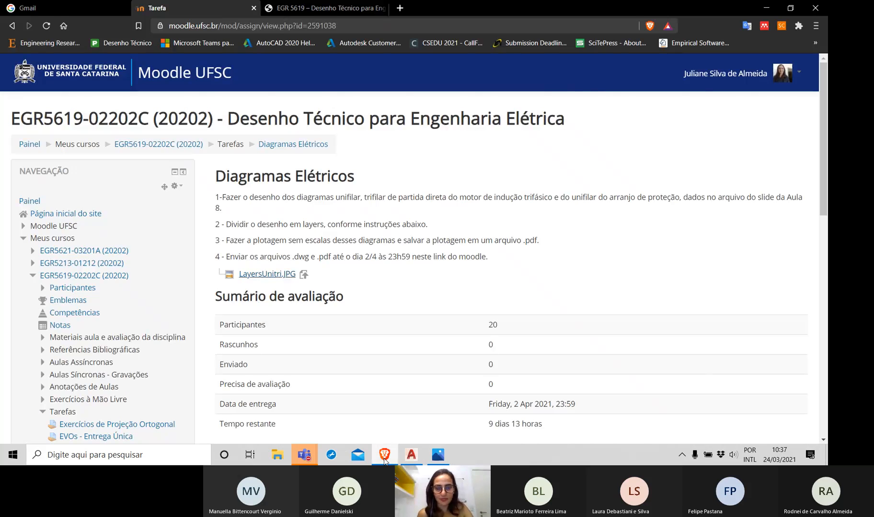
{"action": "left_click", "coordinate": [304, 456]}
{"action": "left_click", "coordinate": [364, 398]}
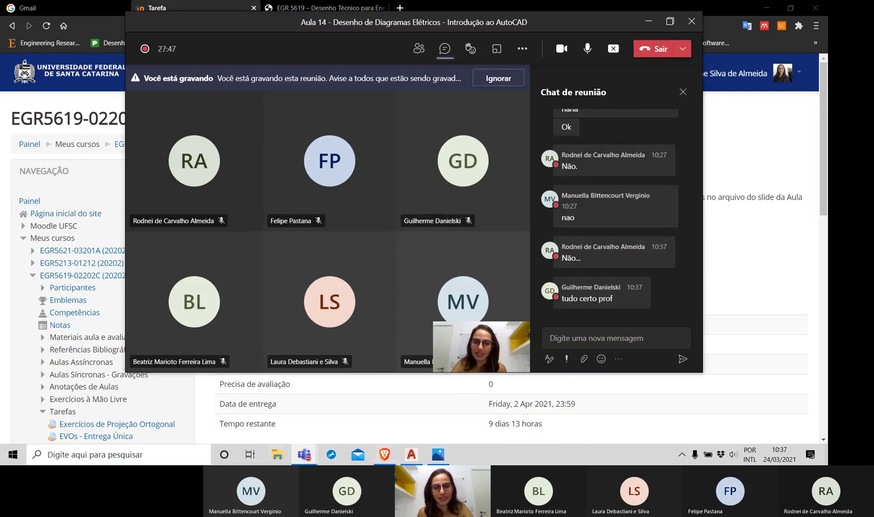
{"action": "left_click", "coordinate": [414, 460]}
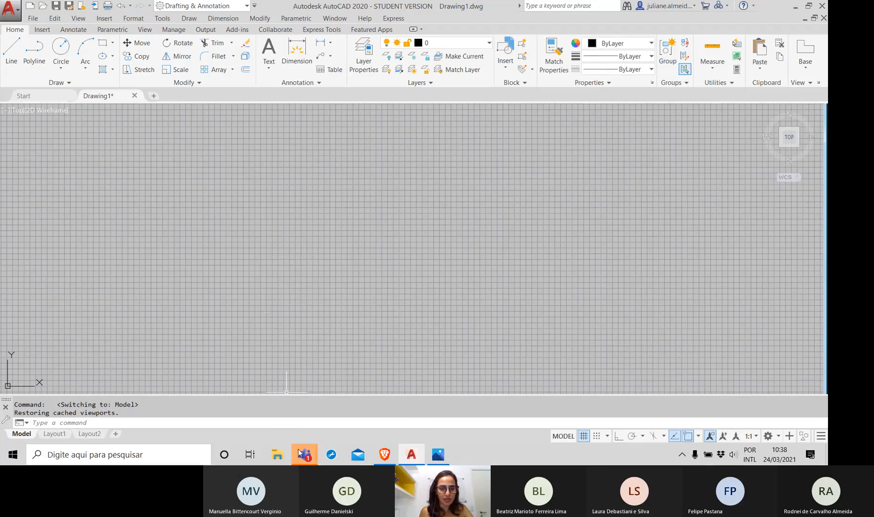
{"action": "mouse_move", "coordinate": [299, 451]}
{"action": "left_click", "coordinate": [353, 401]}
{"action": "left_click", "coordinate": [325, 413]}
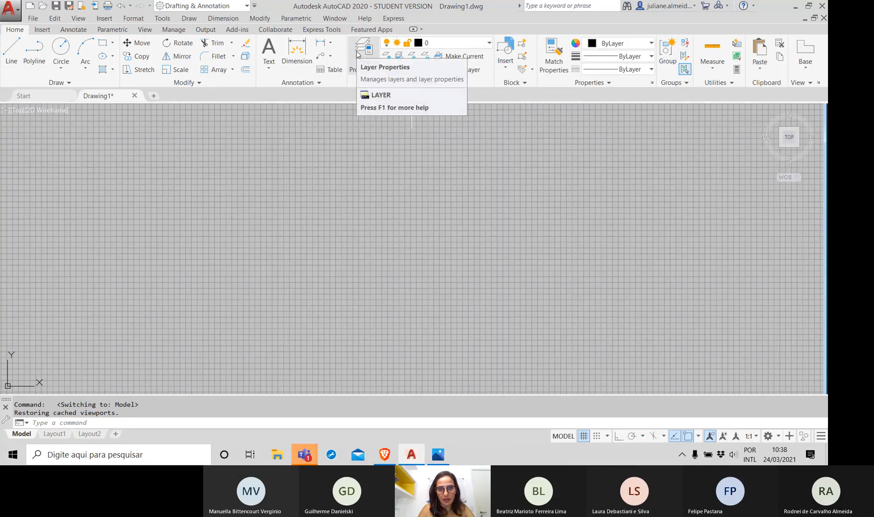
- Open the Layer Properties Manager, move it over the drawing area, and consult the LayersUnitri.JPG layer table
{"action": "left_click", "coordinate": [358, 54]}
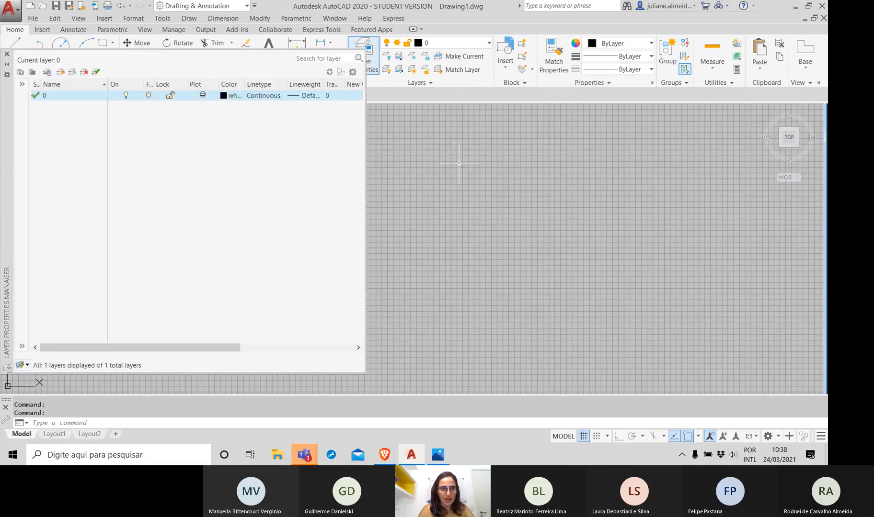
{"action": "mouse_move", "coordinate": [10, 128]}
{"action": "left_mouse_down"}
{"action": "mouse_move", "coordinate": [27, 144]}
{"action": "mouse_move", "coordinate": [132, 178]}
{"action": "left_mouse_up"}
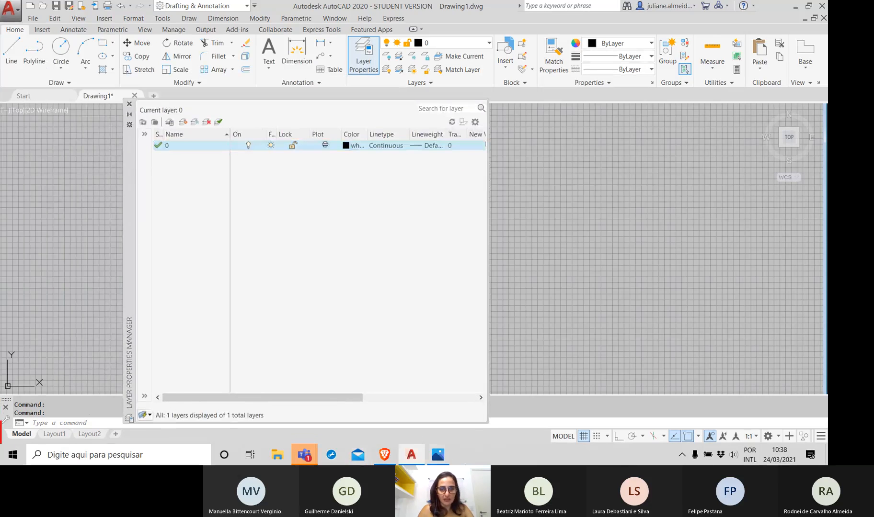
{"action": "left_click", "coordinate": [444, 457]}
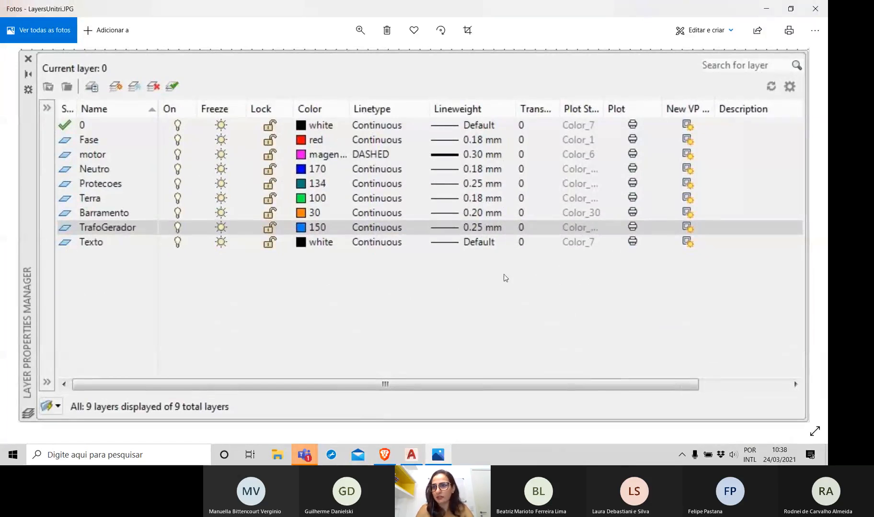
{"action": "left_click", "coordinate": [775, 11]}
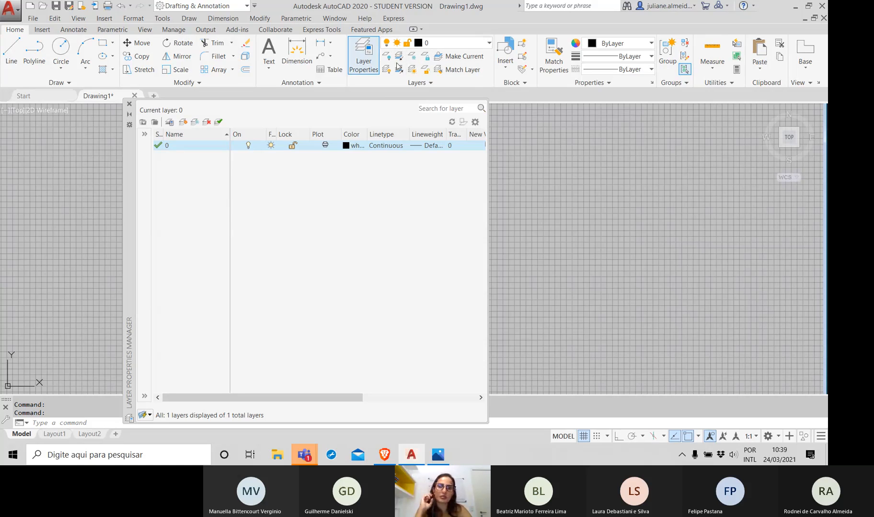
- Examine which layers the drawing offers for selection as the current layer, keeping layer 0 current
{"action": "left_click", "coordinate": [466, 47]}
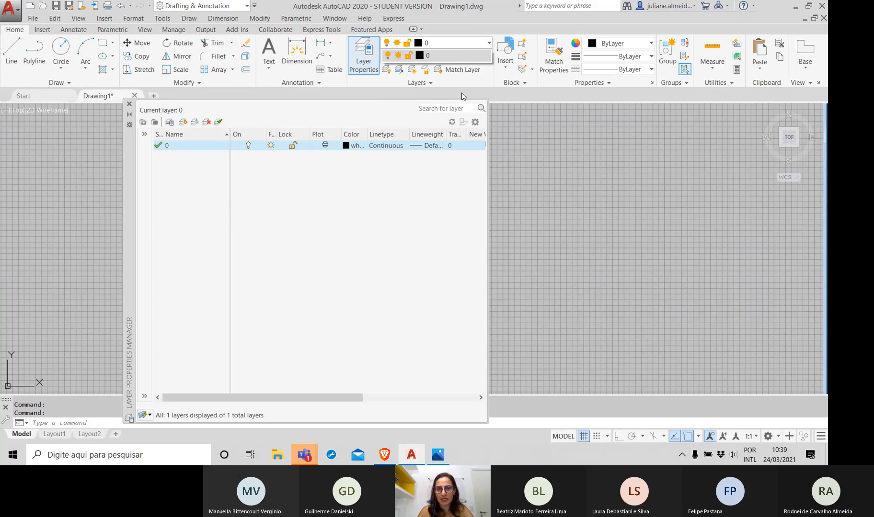
{"action": "left_click", "coordinate": [468, 44]}
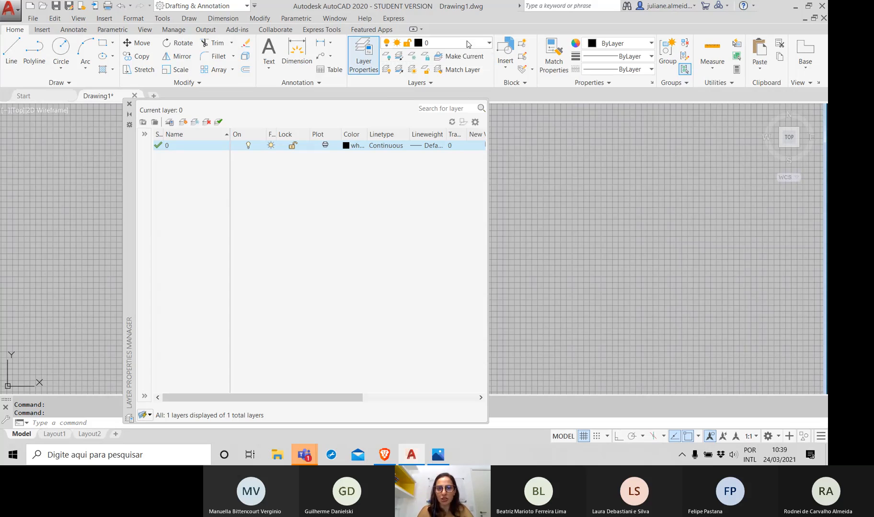
{"action": "left_click", "coordinate": [468, 45]}
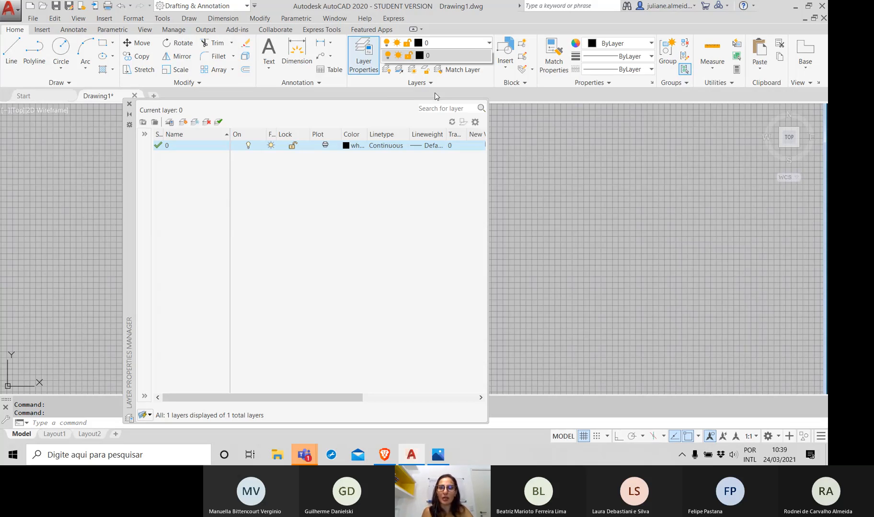
{"action": "left_click", "coordinate": [445, 43]}
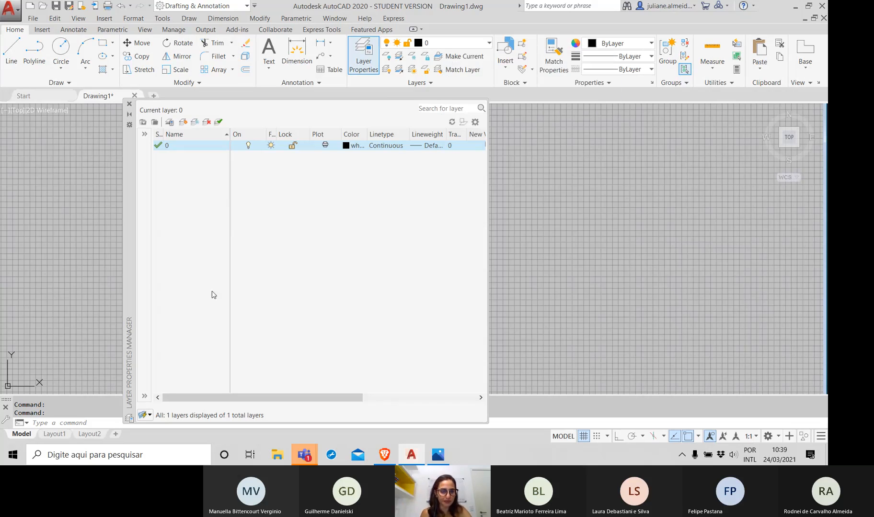
- Read the new messages in the Teams meeting chat and go back to the Layer Properties Manager in AutoCAD
{"action": "mouse_move", "coordinate": [304, 454]}
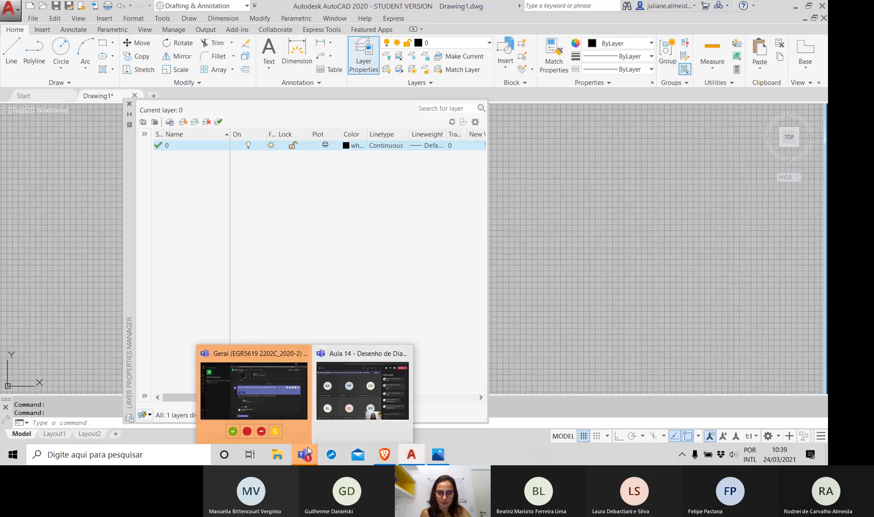
{"action": "left_click", "coordinate": [339, 417]}
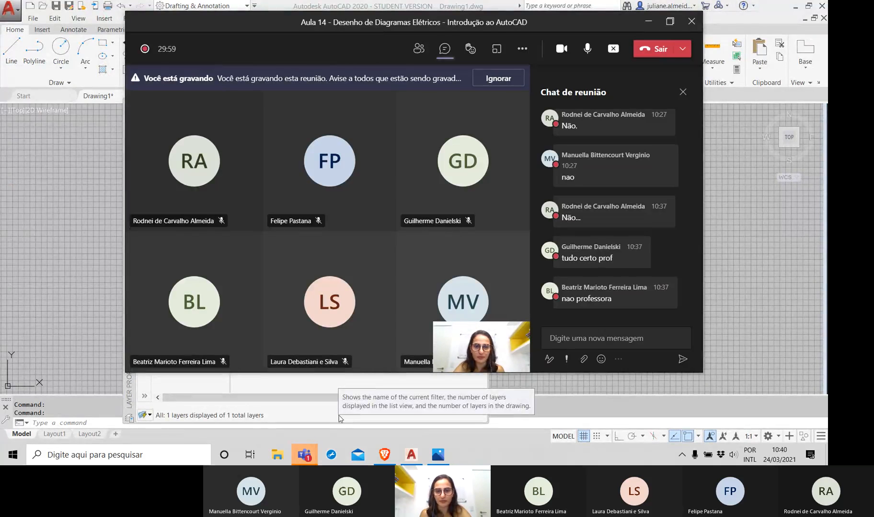
{"action": "left_click", "coordinate": [598, 394]}
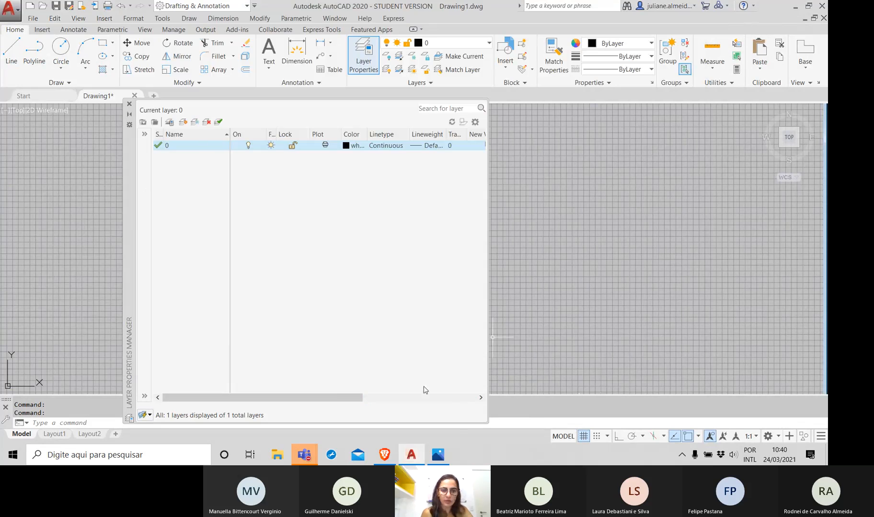
- Restore the LayersUnitri.JPG and AutoCAD windows to smaller sizes and arrange them side by side, keeping the layer manager visible
{"action": "left_click", "coordinate": [437, 453]}
{"action": "left_click", "coordinate": [789, 7]}
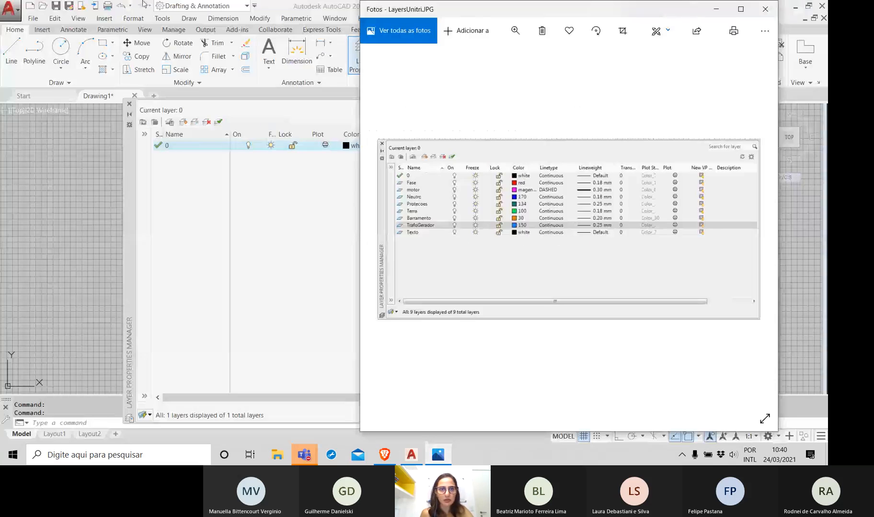
{"action": "left_click", "coordinate": [314, 6]}
{"action": "left_click", "coordinate": [808, 6]}
{"action": "left_click_drag", "start_coordinate": [827, 115], "coordinate": [550, 110]}
{"action": "left_click", "coordinate": [657, 79]}
{"action": "left_click_drag", "start_coordinate": [467, 19], "coordinate": [558, 23]}
{"action": "left_click", "coordinate": [188, 181]}
{"action": "left_click_drag", "start_coordinate": [683, 10], "coordinate": [663, 8]}
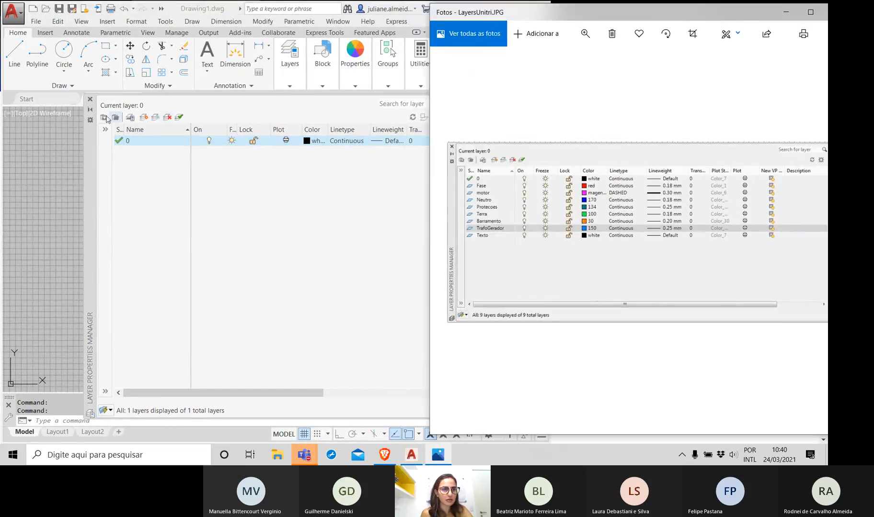
{"action": "left_click", "coordinate": [143, 118]}
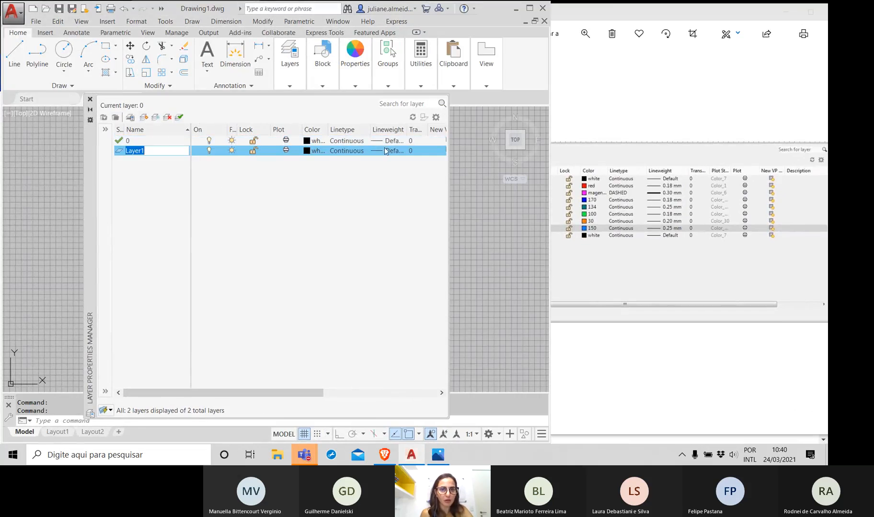
{"action": "key", "text": "Return"}
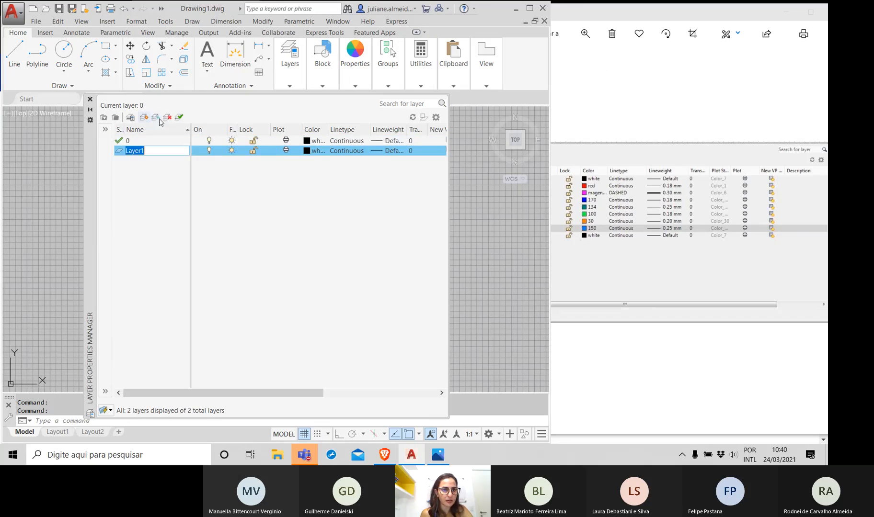
{"action": "left_click", "coordinate": [167, 117]}
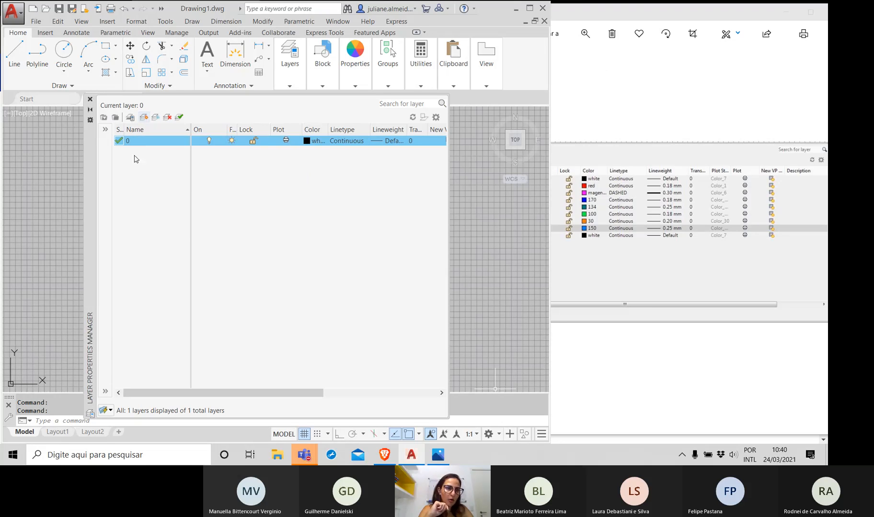
- Create a new layer named Fase in the Layer Properties Manager
{"action": "left_click", "coordinate": [145, 118]}
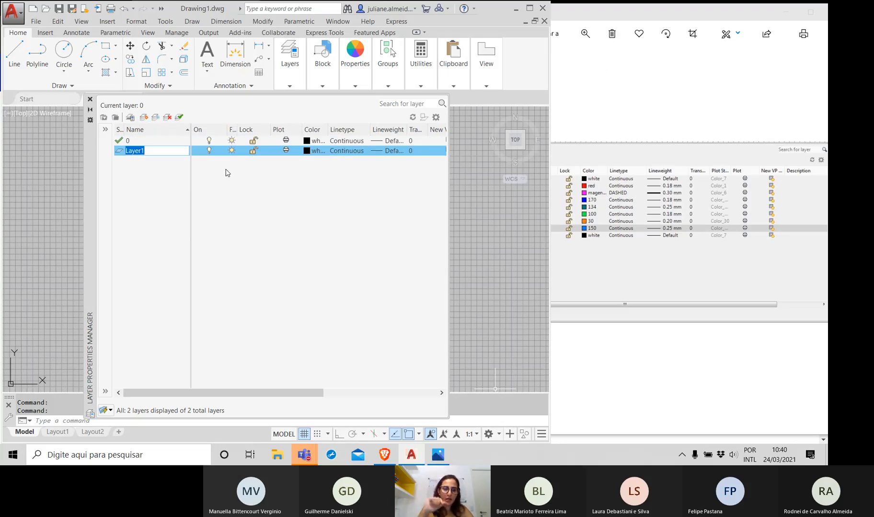
{"action": "key", "text": "BackSpace"}
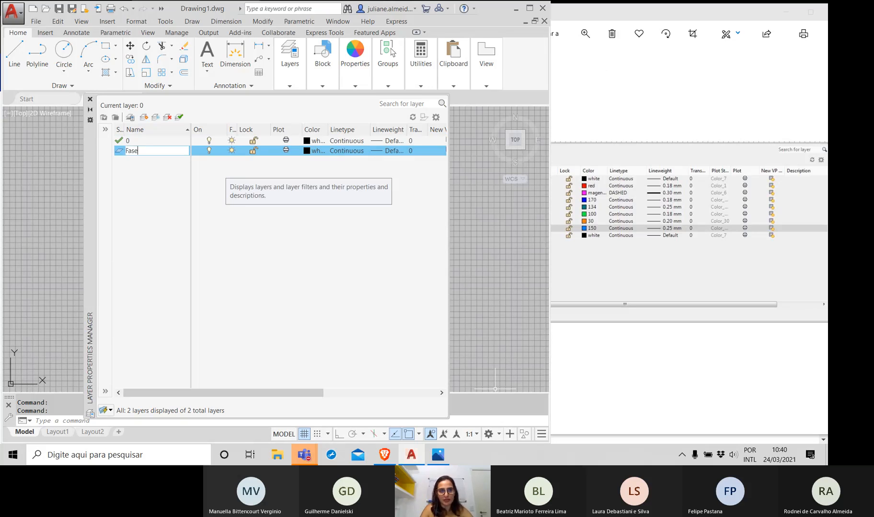
{"action": "type", "text": "Fase"}
{"action": "key", "text": "Return"}
- Move the LayersUnitri.JPG window clear of the layer list and set the Fase layer's color to red
{"action": "left_click", "coordinate": [680, 80]}
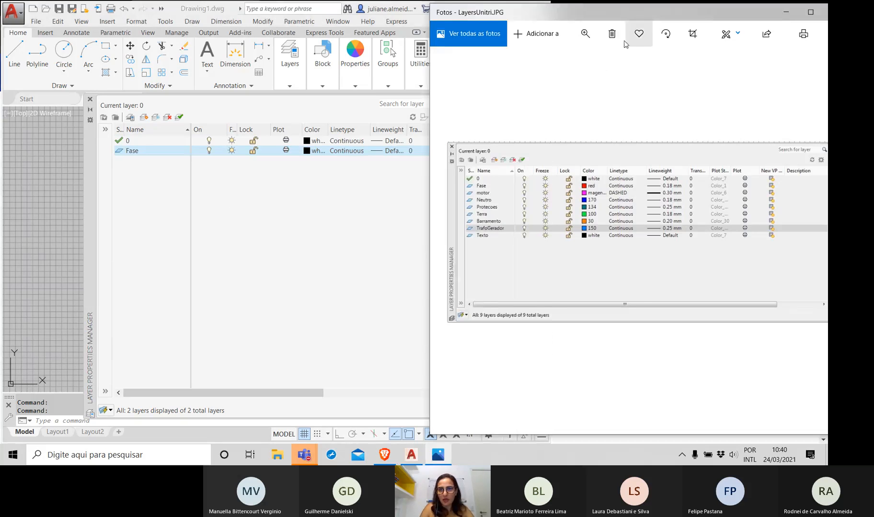
{"action": "left_click_drag", "start_coordinate": [531, 12], "coordinate": [548, 20]}
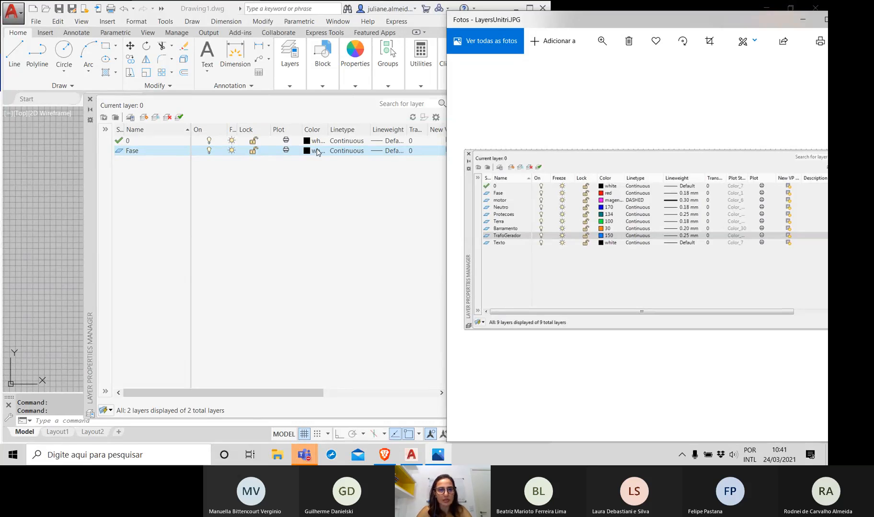
{"action": "left_click", "coordinate": [317, 153]}
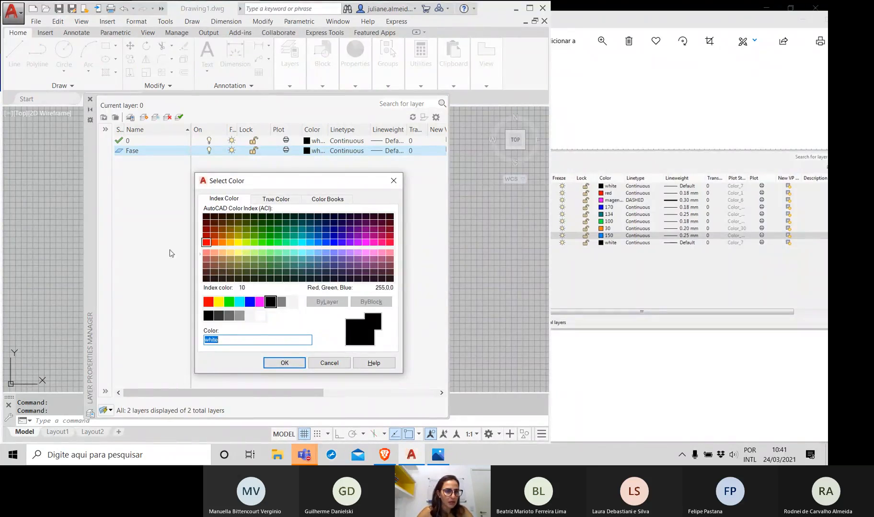
{"action": "left_click", "coordinate": [207, 300]}
{"action": "left_click", "coordinate": [285, 363]}
- Narrow the AutoCAD window to uncover more of the LayersUnitri.JPG layer table
{"action": "left_click", "coordinate": [547, 270]}
{"action": "left_click_drag", "start_coordinate": [549, 272], "coordinate": [494, 266]}
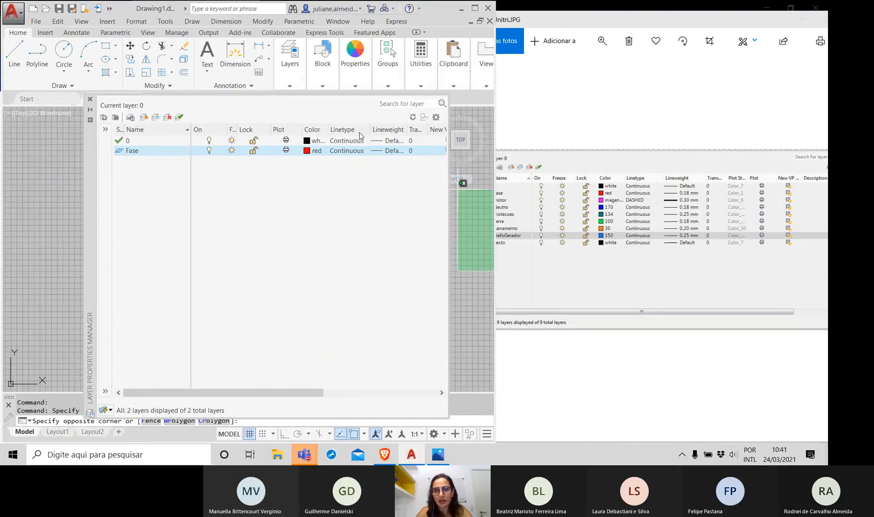
- Try to edit the Fase layer's lineweight, dismiss the error dialogs, and cancel the pending window selection in the drawing
{"action": "left_click", "coordinate": [383, 151]}
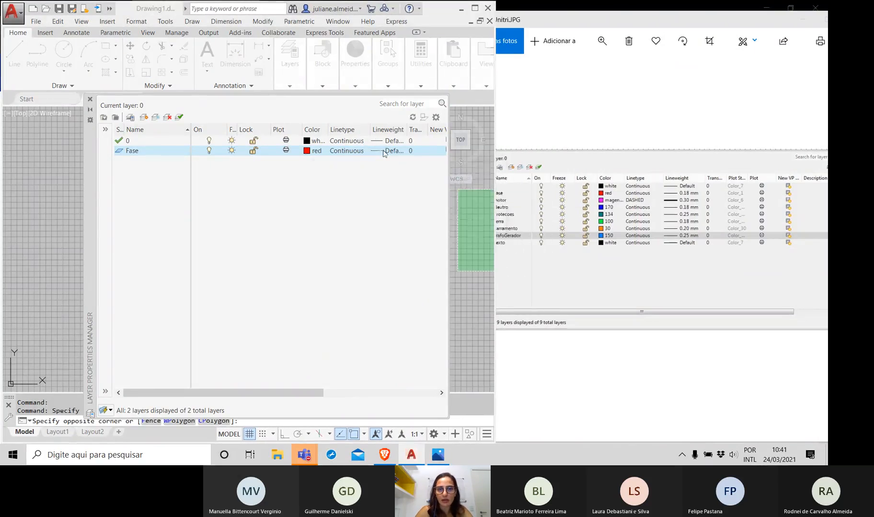
{"action": "left_click", "coordinate": [479, 234]}
{"action": "left_click", "coordinate": [305, 204]}
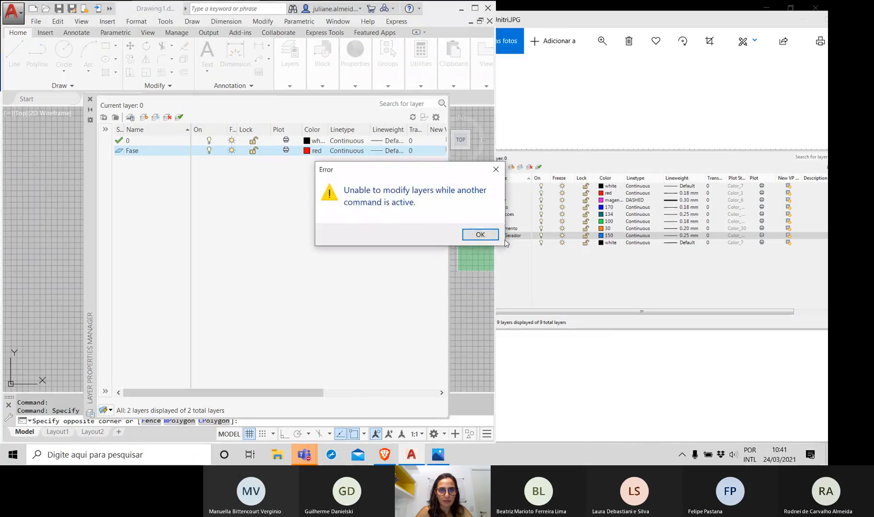
{"action": "left_click", "coordinate": [480, 235]}
{"action": "left_click", "coordinate": [229, 140]}
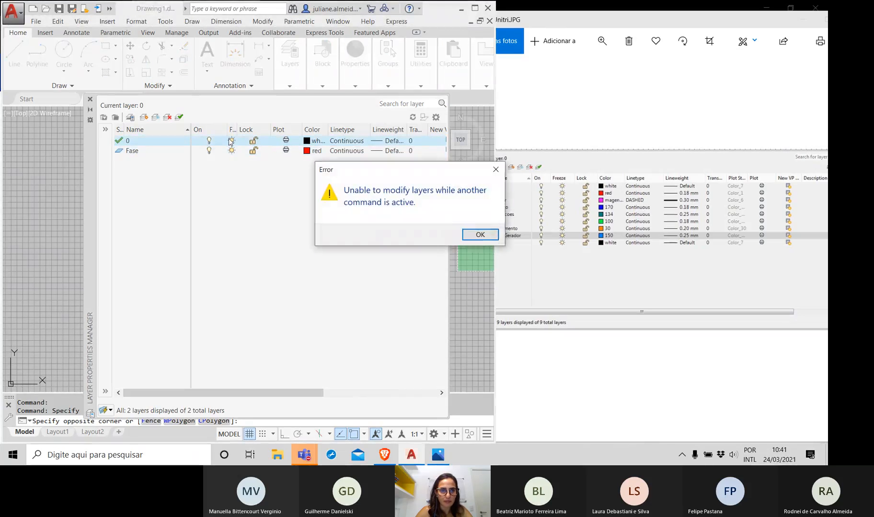
{"action": "left_click", "coordinate": [480, 234]}
{"action": "key", "text": "Escape"}
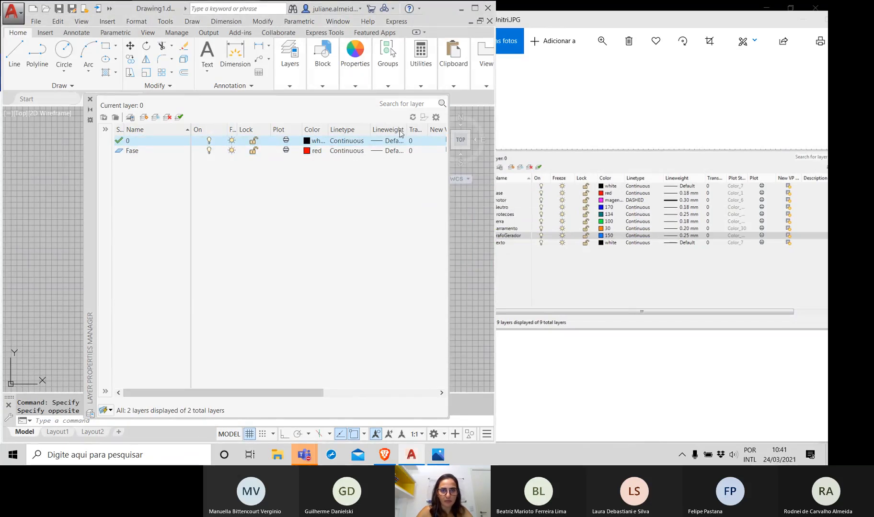
- Examine the loaded linetypes offered for the Fase layer and close the list without changing the assignment
{"action": "left_click", "coordinate": [348, 152]}
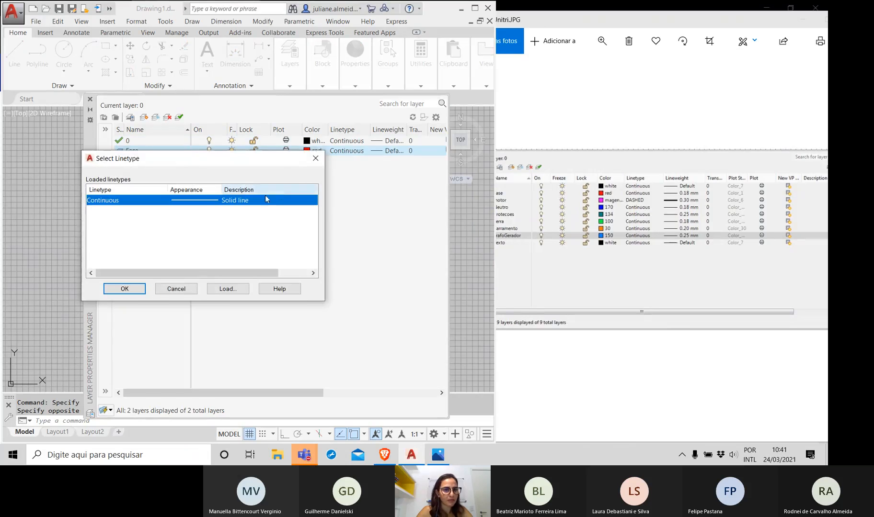
{"action": "left_click", "coordinate": [316, 158]}
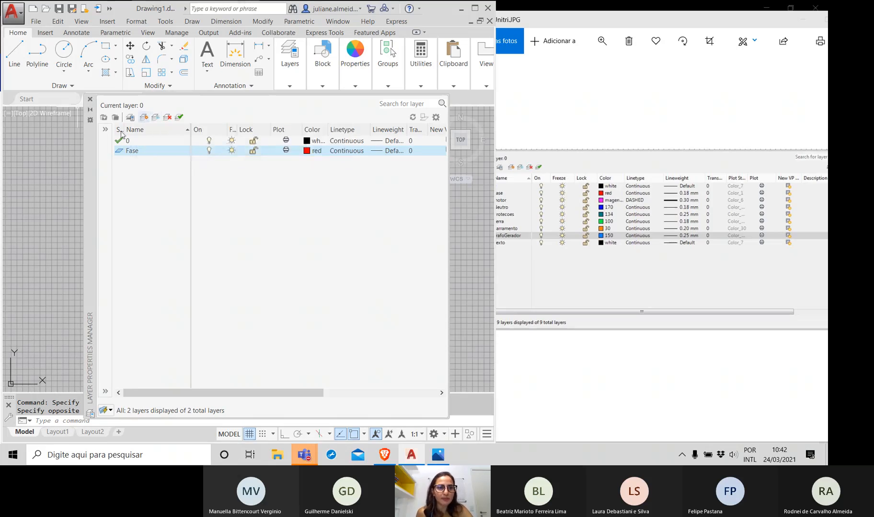
- Create two new layers named Motor and Neutro below the Fase layer
{"action": "left_click", "coordinate": [144, 122]}
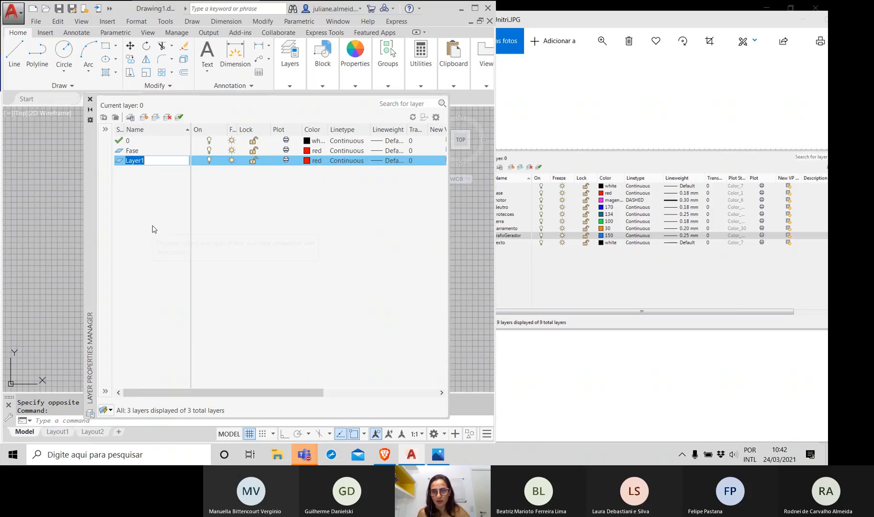
{"action": "type", "text": "Motor"}
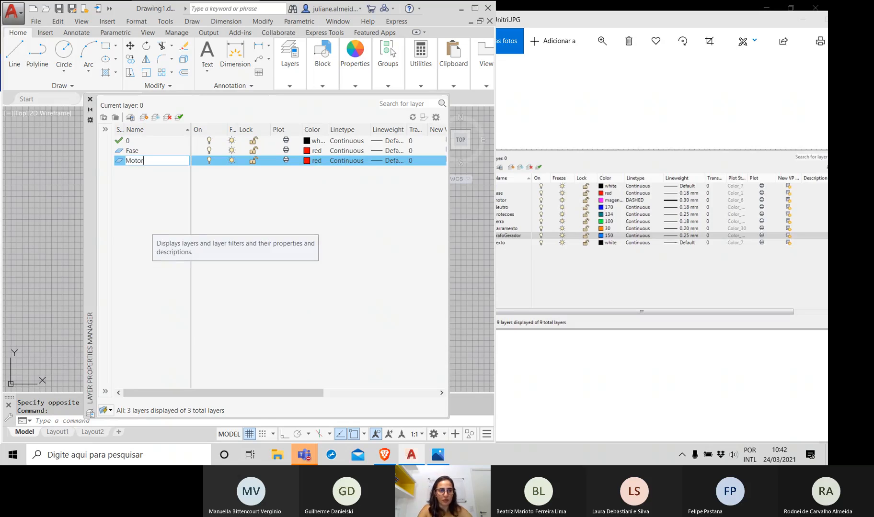
{"action": "left_click", "coordinate": [144, 118]}
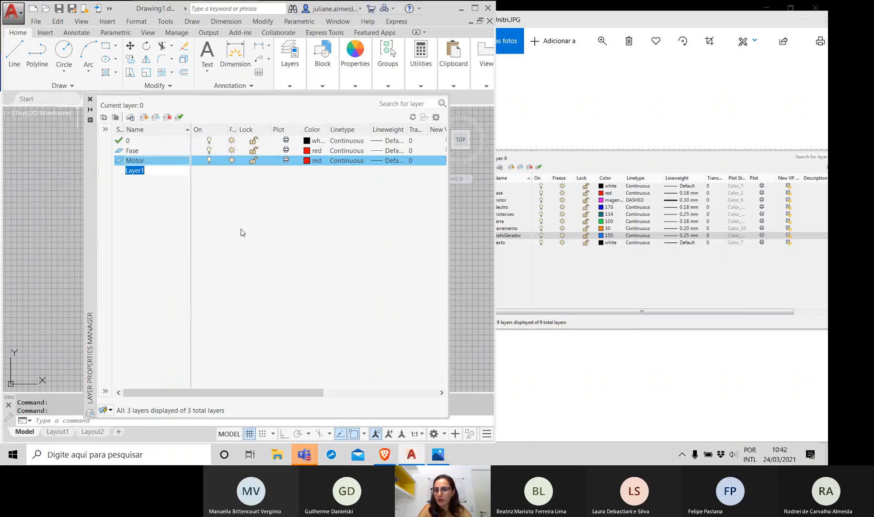
{"action": "type", "text": "Neutro"}
{"action": "key", "text": "Return"}
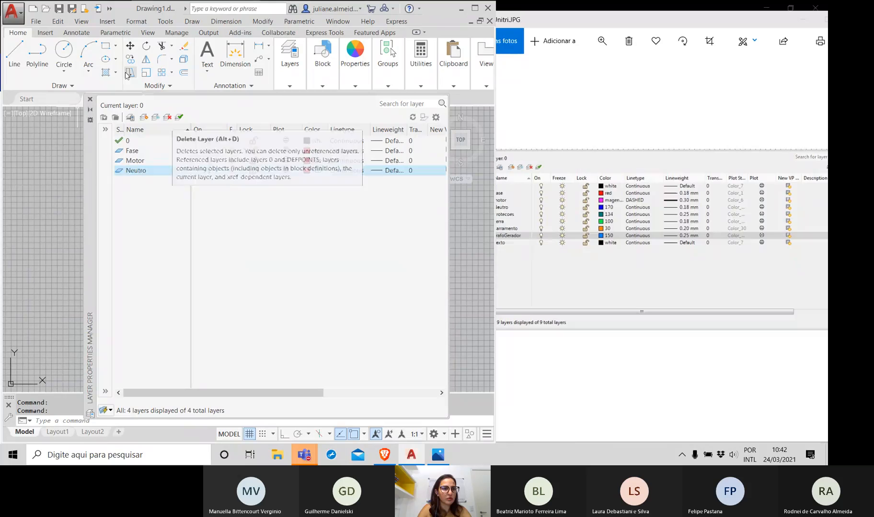
- Create a new layer named Protecoes, spelled without accents or cedilla
{"action": "left_click", "coordinate": [143, 117]}
{"action": "type", "text": "Protec"}
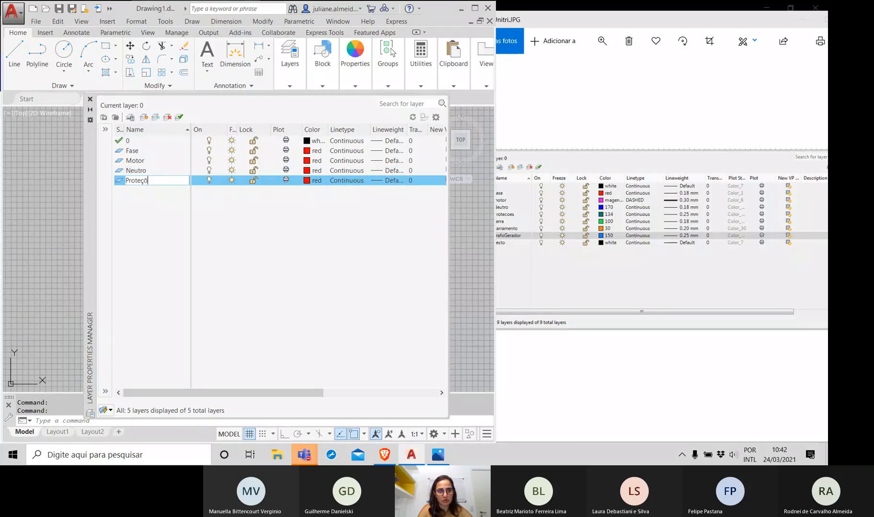
{"action": "type", "text": "ões"}
{"action": "key", "text": "BackSpace"}
{"action": "key", "text": "BackSpace"}
{"action": "key", "text": "BackSpace"}
{"action": "key", "text": "BackSpace"}
{"action": "type", "text": "coes"}
{"action": "key", "text": "Return"}
- Create two new layers named Terra and Barramento, following the reference table
{"action": "left_click", "coordinate": [142, 117]}
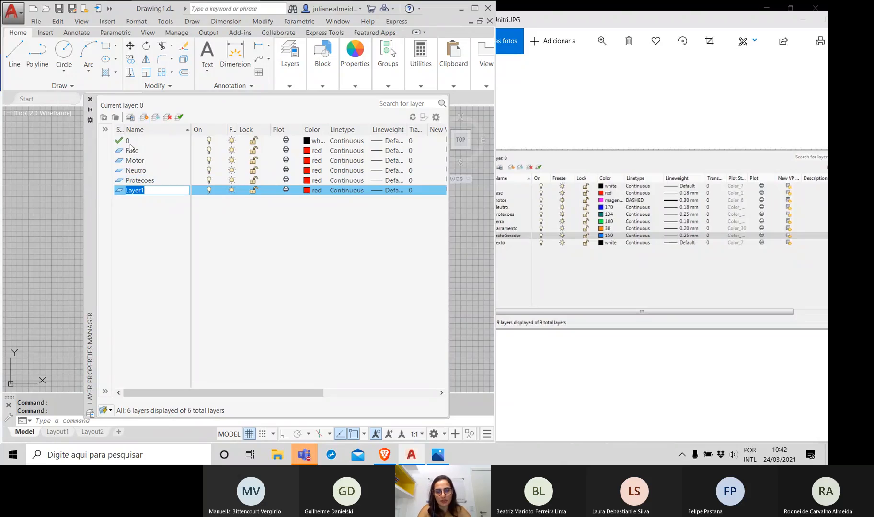
{"action": "type", "text": "Terra"}
{"action": "key", "text": "Return"}
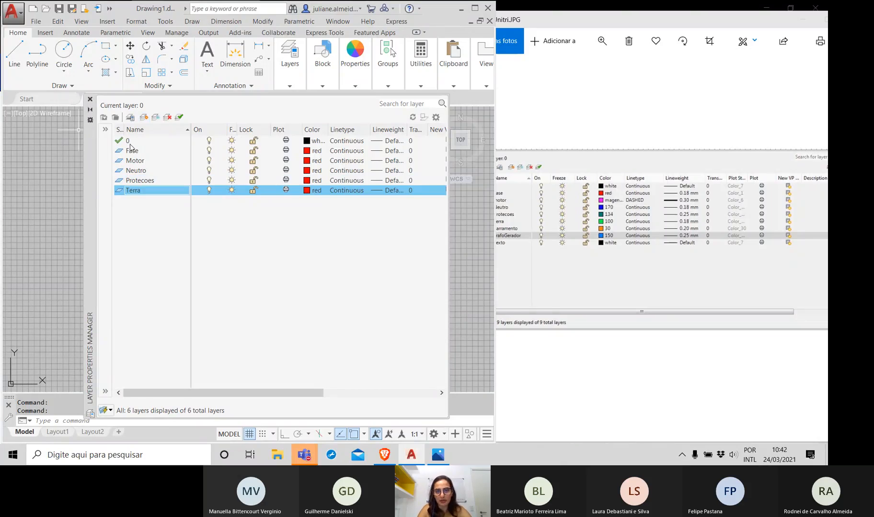
{"action": "left_click", "coordinate": [652, 226]}
{"action": "left_click", "coordinate": [379, 267]}
{"action": "left_click", "coordinate": [143, 117]}
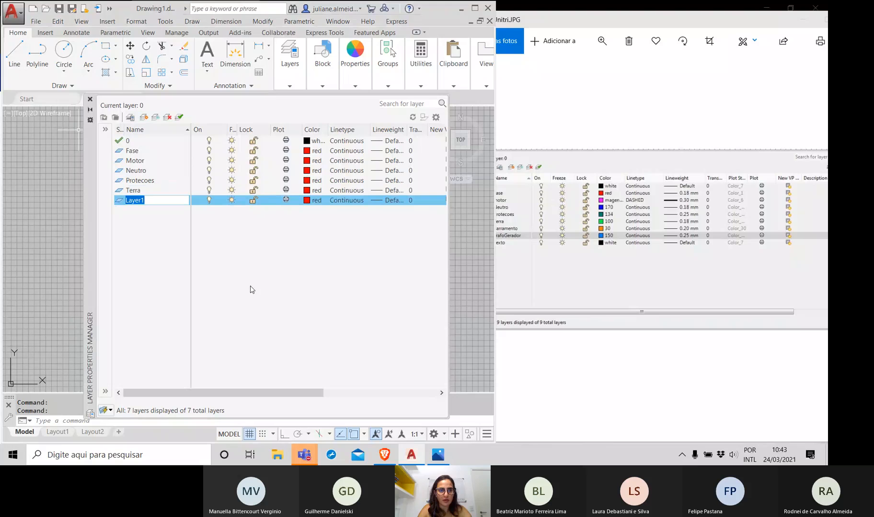
{"action": "type", "text": "Barra"}
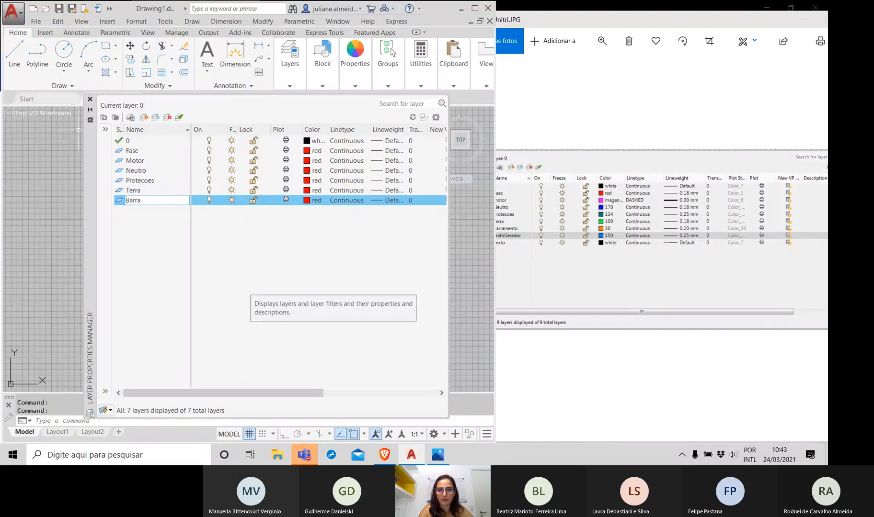
{"action": "type", "text": "mento"}
{"action": "key", "text": "Return"}
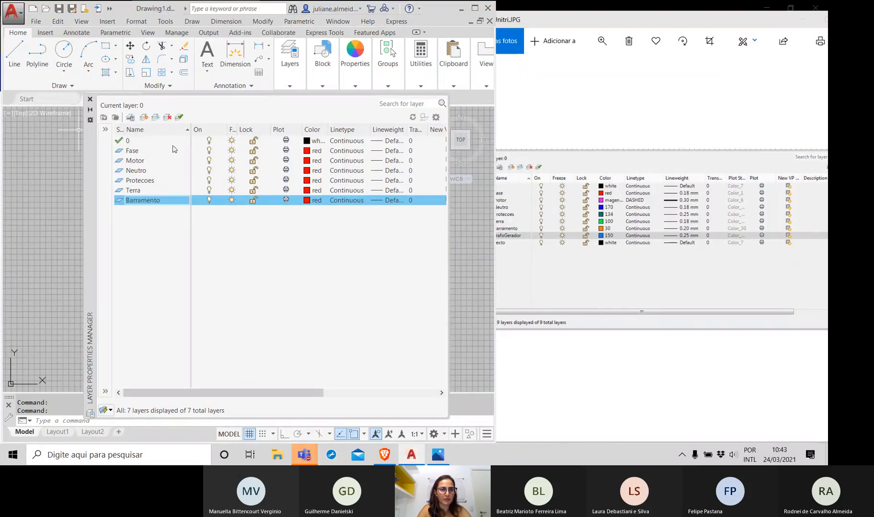
- Create two new layers named TrafoGerador and Texto to complete the list of reference layers
{"action": "left_click", "coordinate": [144, 118]}
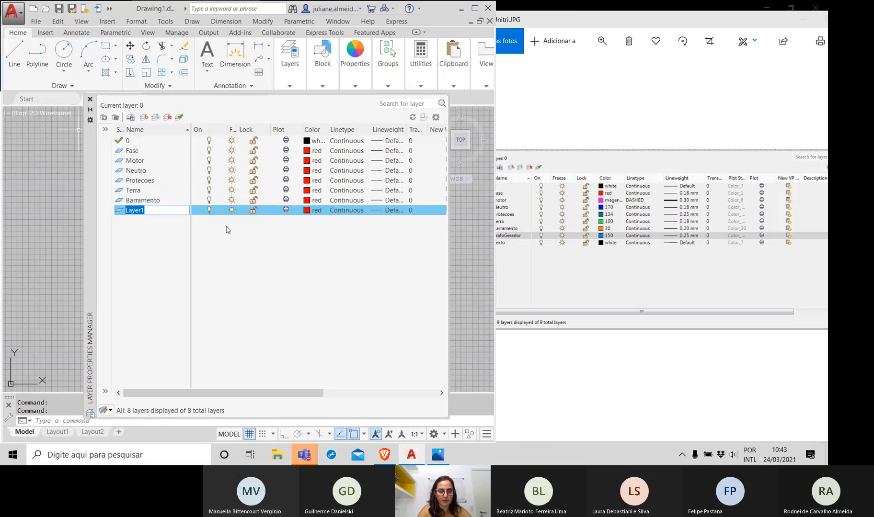
{"action": "type", "text": "Trafo"}
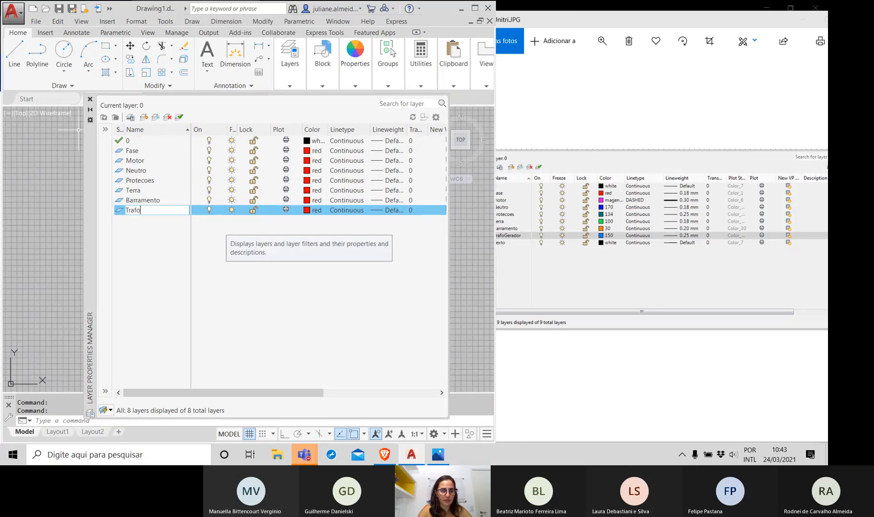
{"action": "type", "text": "gerador"}
{"action": "key", "text": "Return"}
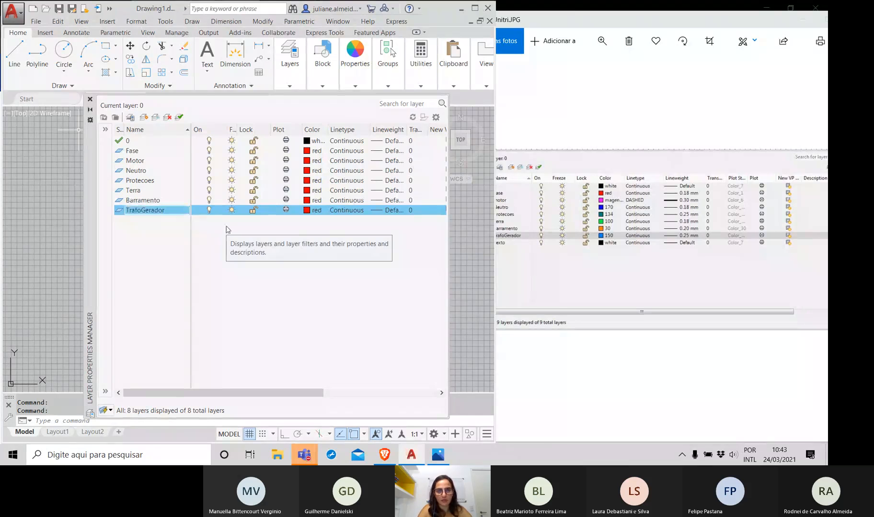
{"action": "left_click", "coordinate": [149, 117]}
{"action": "type", "text": "Texto"}
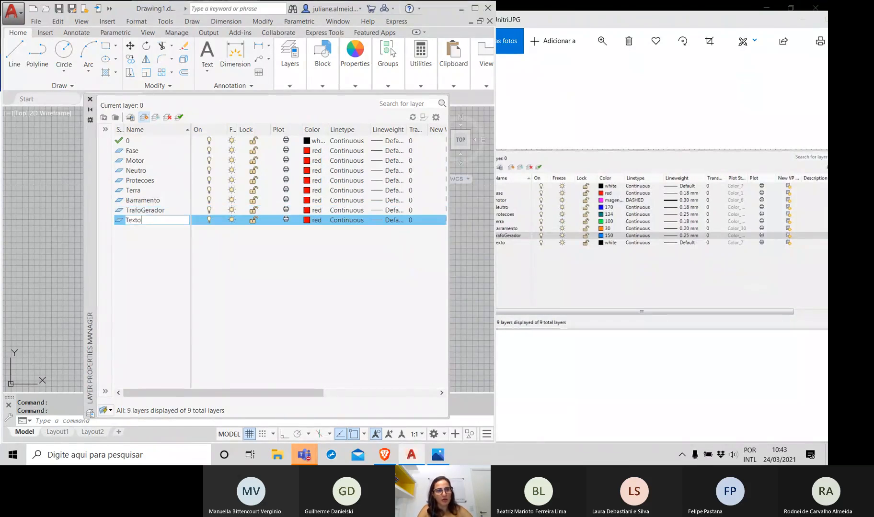
{"action": "key", "text": "Return"}
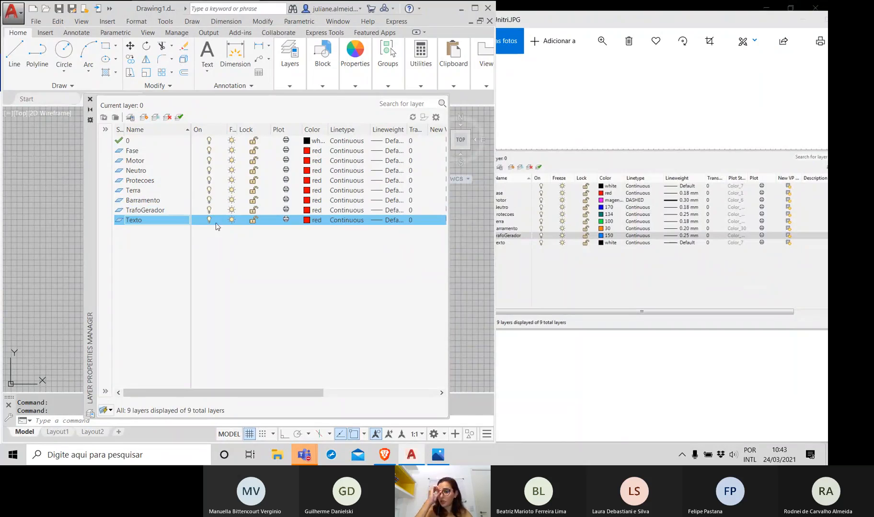
- Set the Texto layer's color to index color 194
{"action": "left_click", "coordinate": [315, 220]}
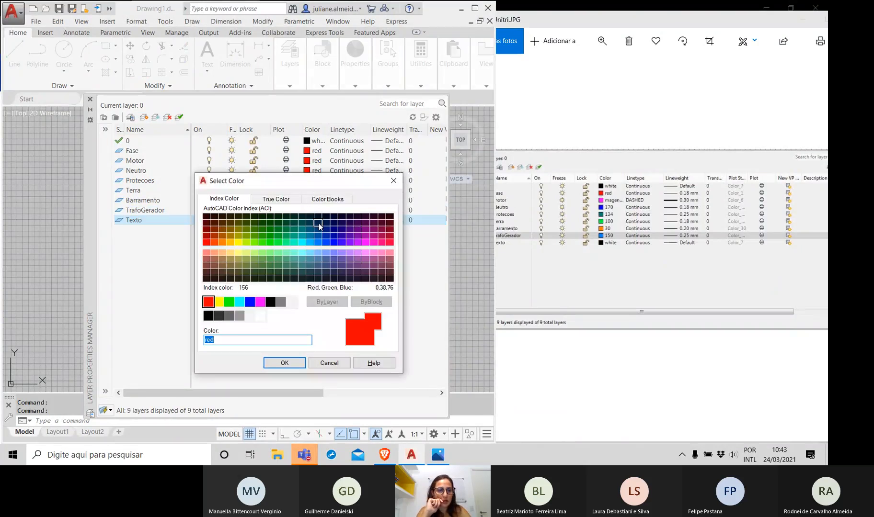
{"action": "left_click", "coordinate": [349, 230]}
{"action": "left_click", "coordinate": [285, 363]}
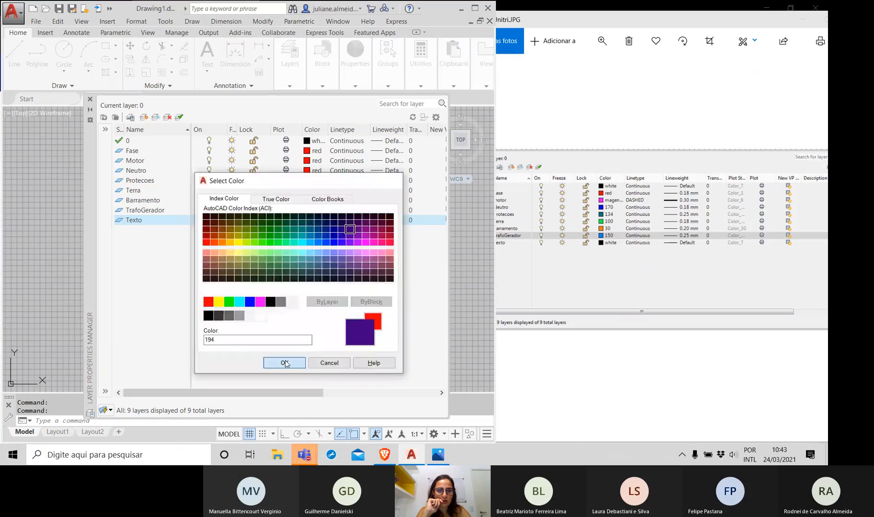
- Change the Texto layer's color to the dark blue index color 174
{"action": "left_click", "coordinate": [317, 220]}
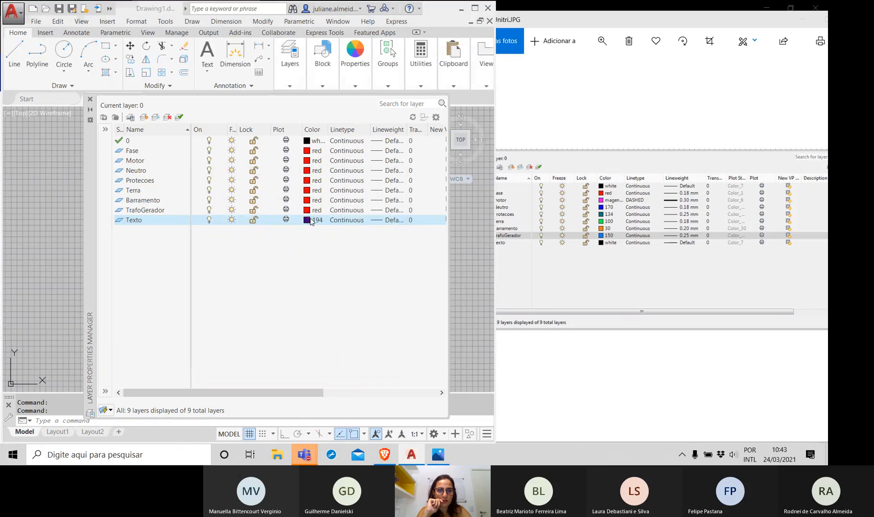
{"action": "left_click", "coordinate": [334, 229]}
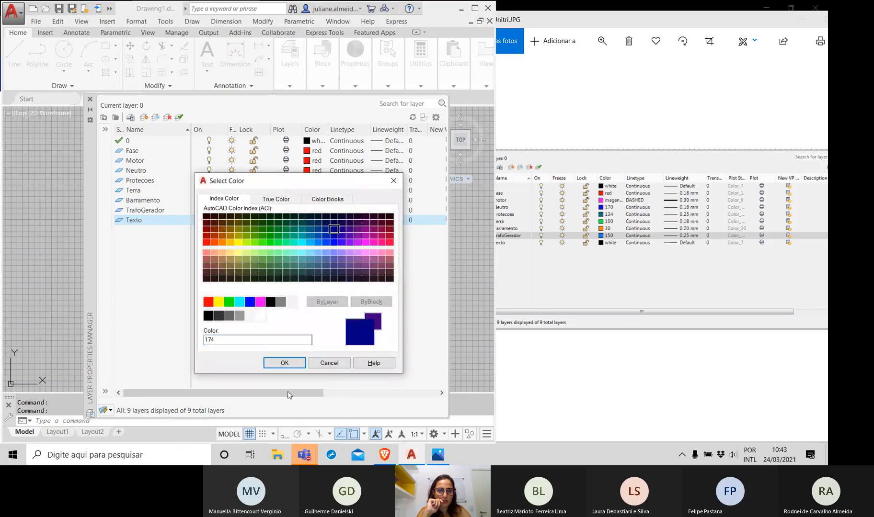
{"action": "left_click", "coordinate": [283, 364]}
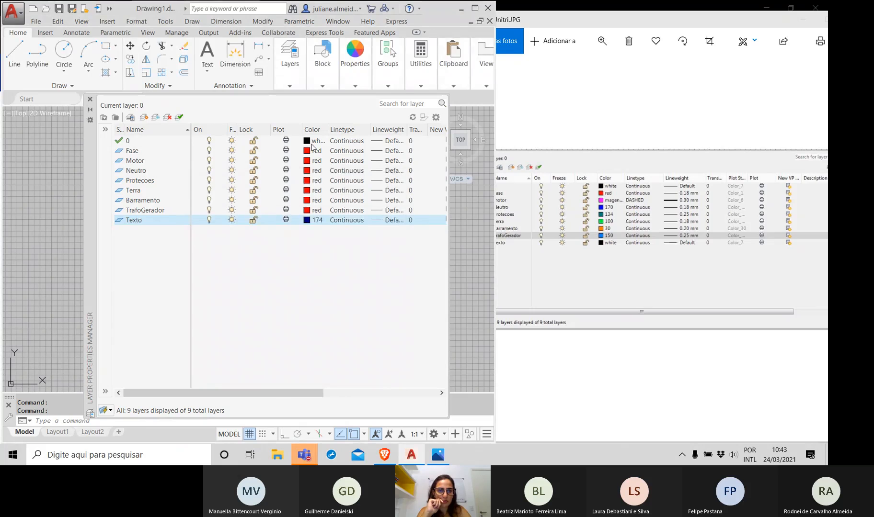
- Set the Motor layer's color to index color 220 and the Neutro layer's color to blue
{"action": "left_click", "coordinate": [307, 161]}
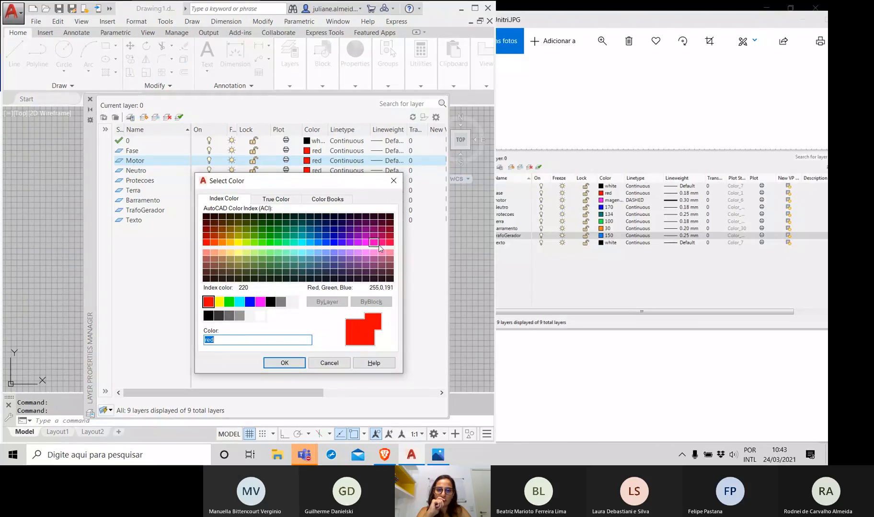
{"action": "left_click", "coordinate": [373, 243]}
{"action": "left_click", "coordinate": [284, 363]}
{"action": "left_click", "coordinate": [316, 174]}
{"action": "left_click", "coordinate": [315, 172]}
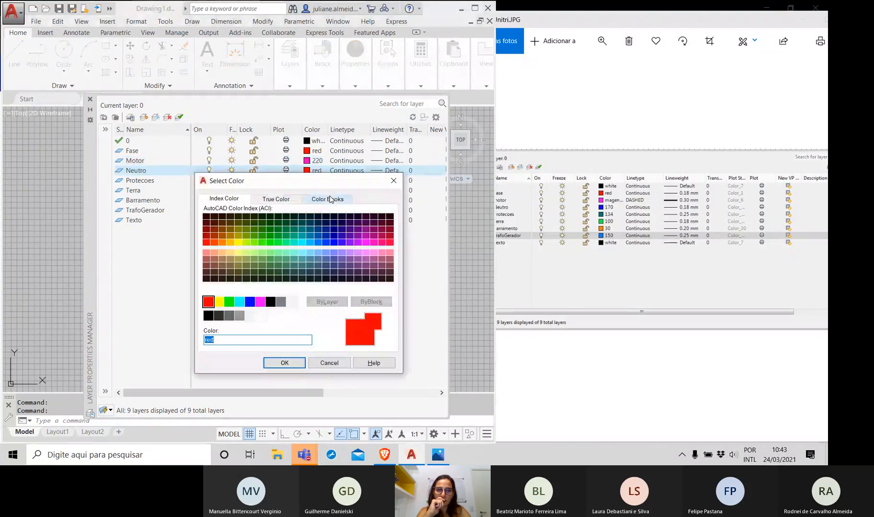
{"action": "left_click", "coordinate": [249, 301]}
{"action": "left_click", "coordinate": [285, 362]}
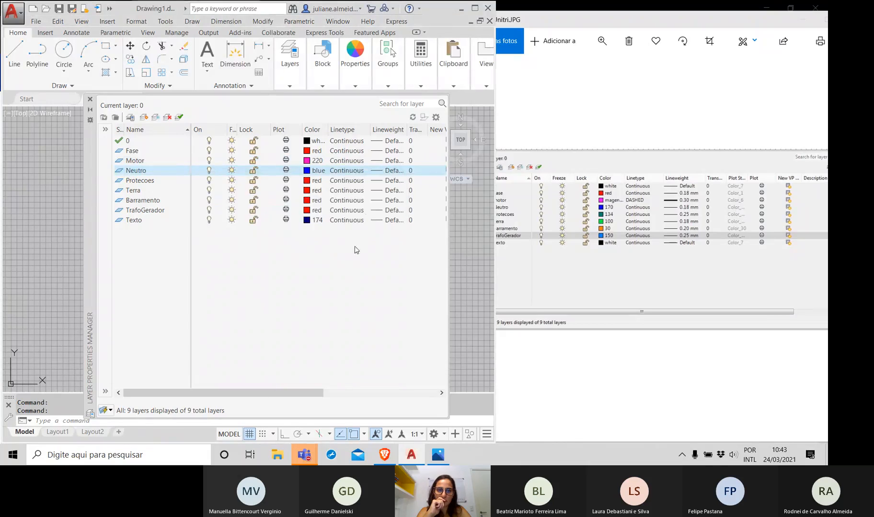
- Set the Terra layer's color to the dark green index color 124
{"action": "left_click", "coordinate": [317, 191]}
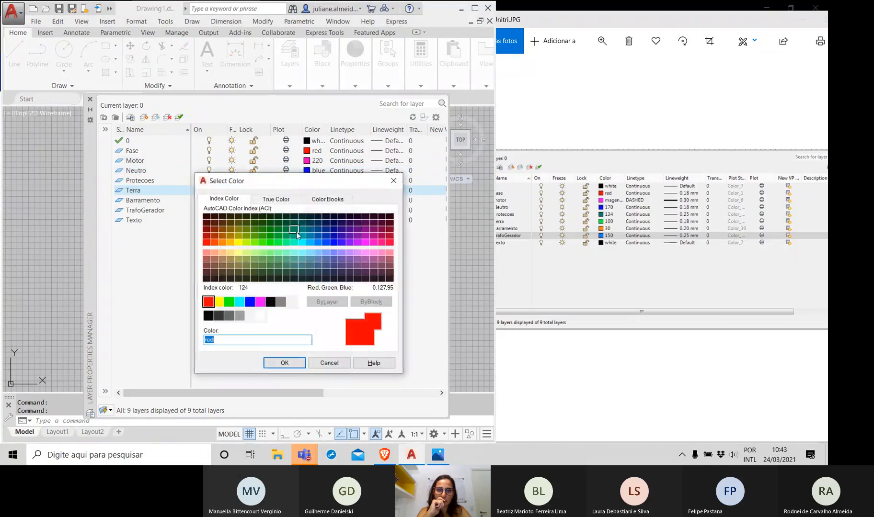
{"action": "left_click", "coordinate": [294, 229]}
{"action": "left_click", "coordinate": [281, 364]}
- Set the Protecoes layer's color to index color 40
{"action": "left_click", "coordinate": [314, 180]}
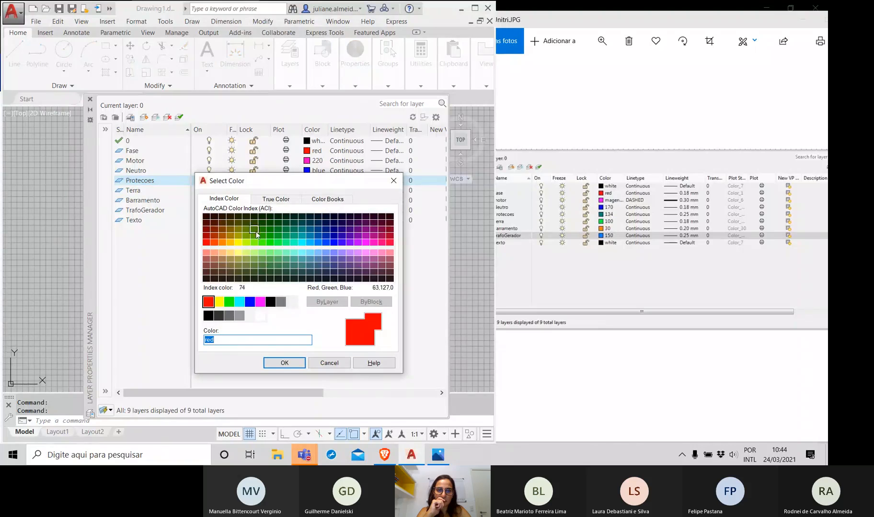
{"action": "left_click", "coordinate": [229, 242]}
{"action": "left_click", "coordinate": [285, 363]}
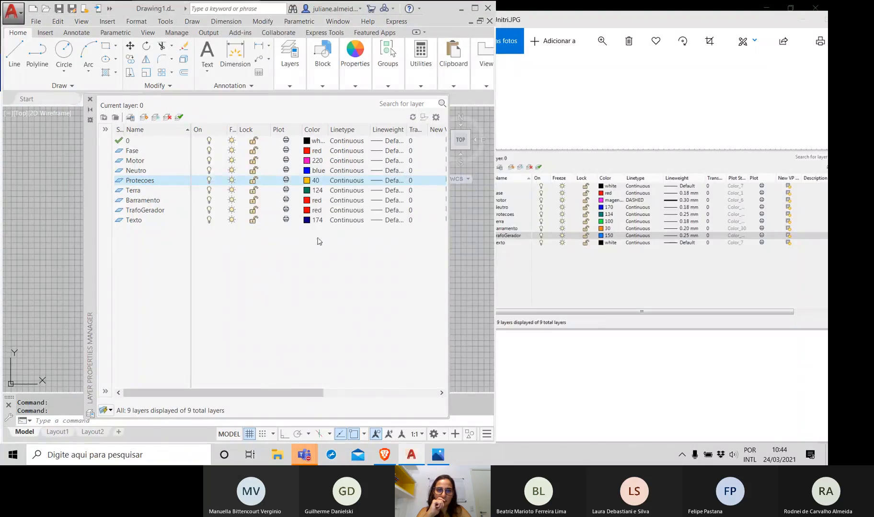
- Change the Protecoes layer's color to the orange index color 30
{"action": "left_click", "coordinate": [314, 181]}
{"action": "left_click", "coordinate": [221, 244]}
{"action": "left_click", "coordinate": [295, 365]}
- Set the Barramento layer's color to the purple index color 214
{"action": "left_click", "coordinate": [312, 200]}
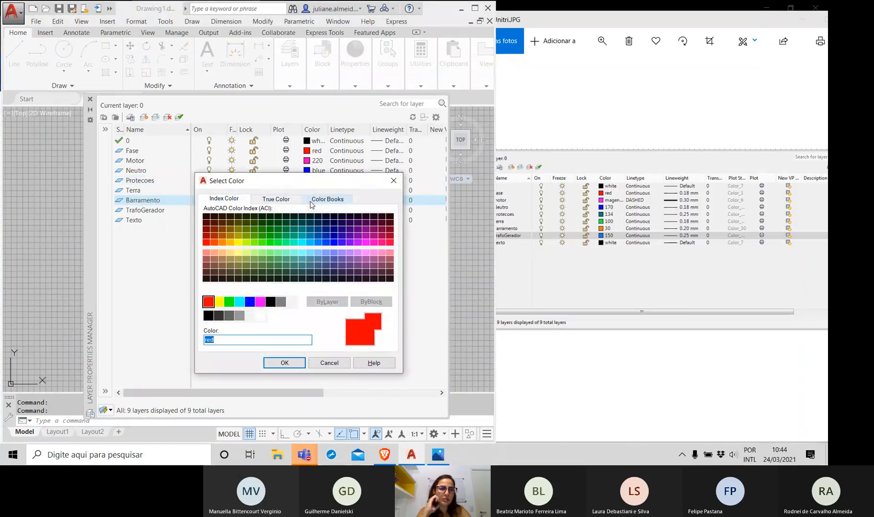
{"action": "left_click", "coordinate": [366, 228]}
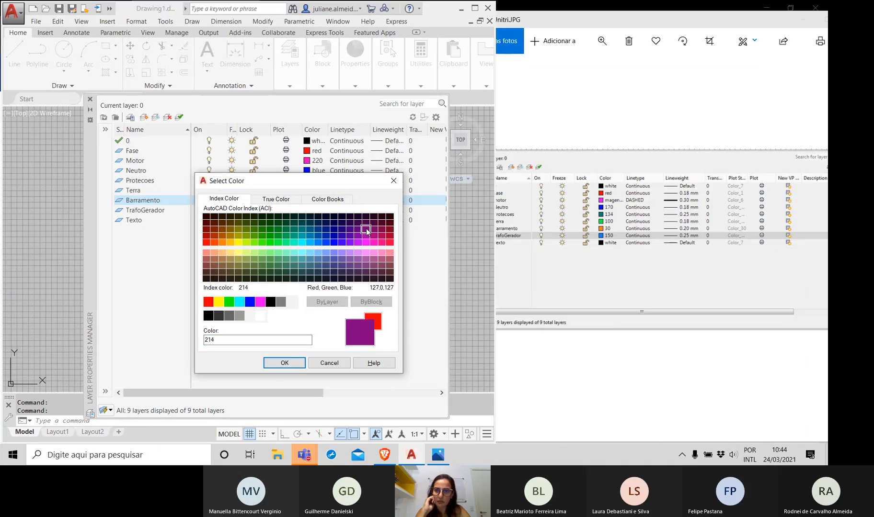
{"action": "left_click", "coordinate": [298, 362]}
- Set the TrafoGerador layer's color to the light blue index color 150
{"action": "left_click", "coordinate": [315, 210]}
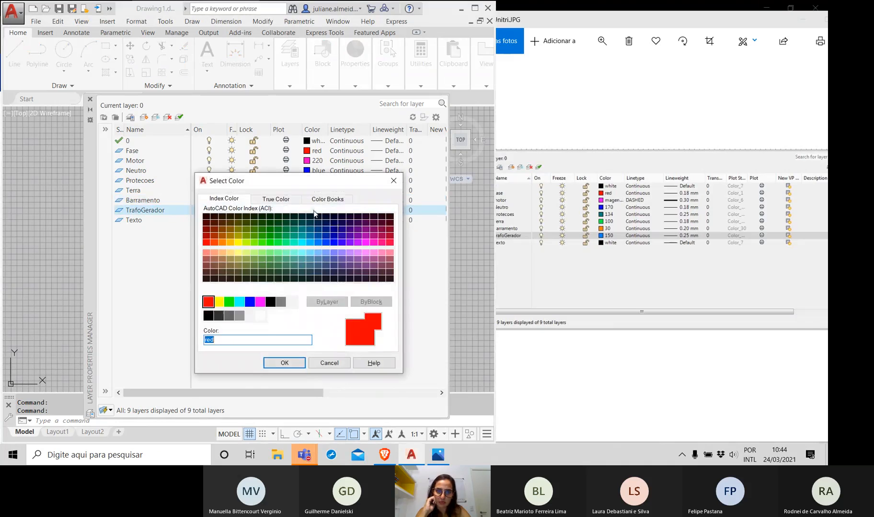
{"action": "left_click", "coordinate": [334, 242]}
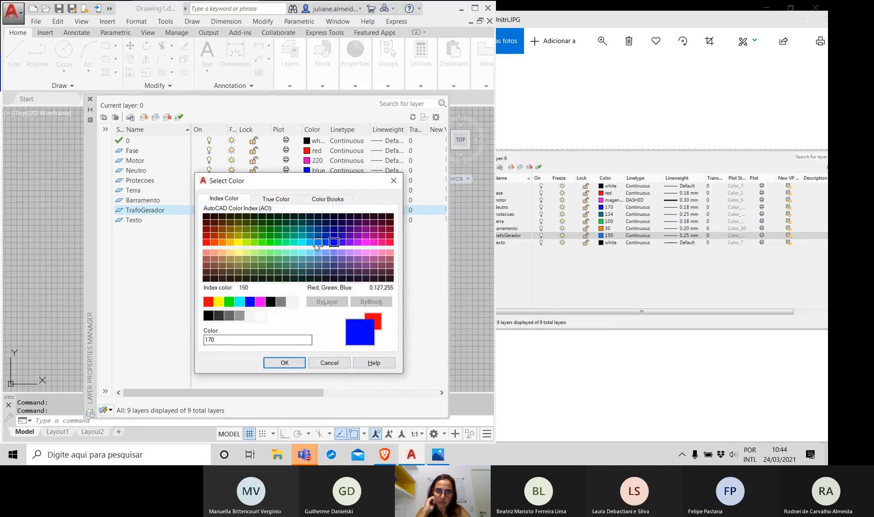
{"action": "left_click", "coordinate": [317, 242]}
{"action": "left_click", "coordinate": [284, 363]}
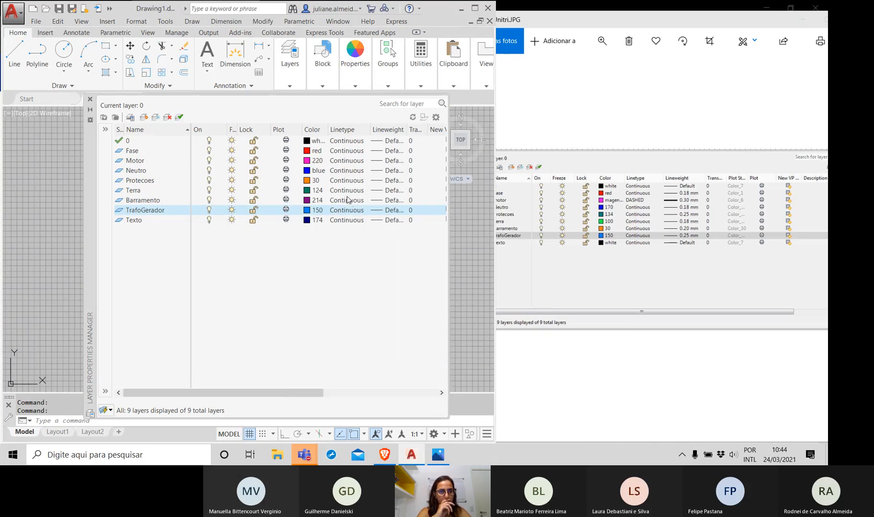
- Change the Barramento layer's color to the standard green
{"action": "left_click", "coordinate": [313, 202]}
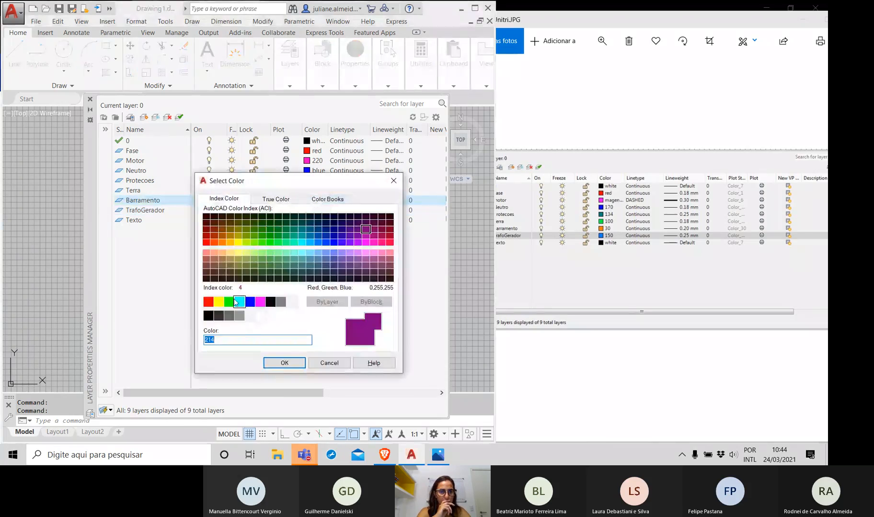
{"action": "left_click", "coordinate": [228, 301]}
{"action": "left_click", "coordinate": [276, 364]}
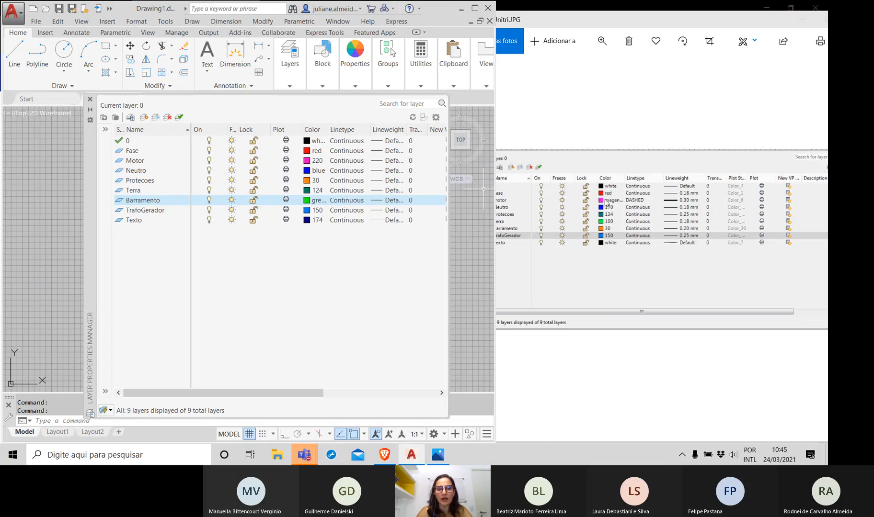
- Load the DASHED linetype from acadiso.lin while choosing the Motor layer's linetype, and select it among the loaded linetypes
{"action": "left_click", "coordinate": [346, 163]}
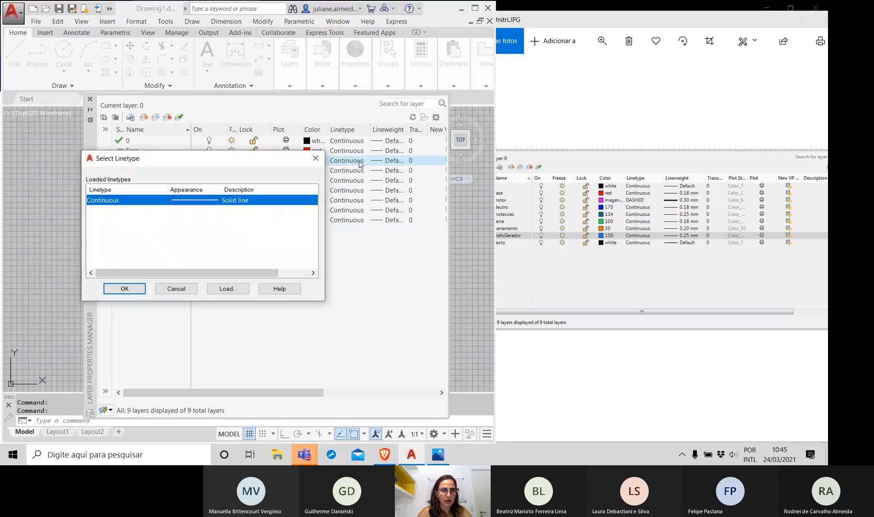
{"action": "key", "text": "Escape"}
{"action": "left_click", "coordinate": [342, 162]}
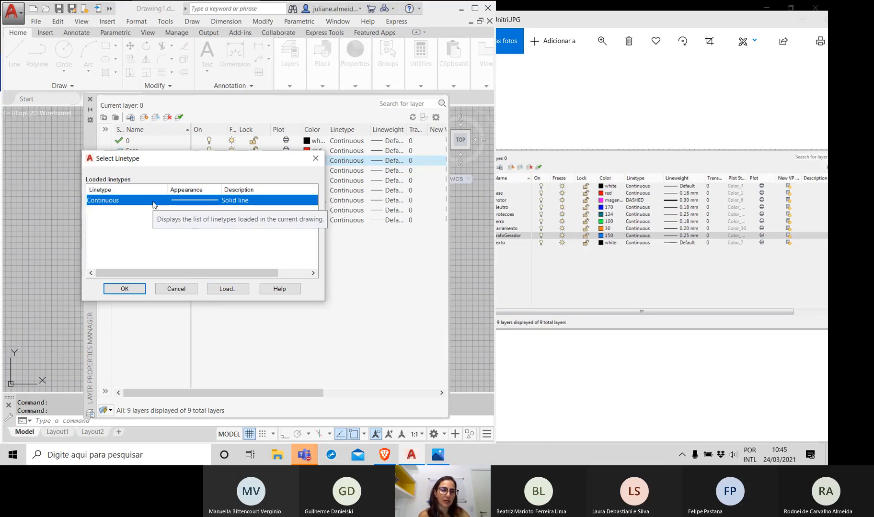
{"action": "left_click", "coordinate": [223, 289]}
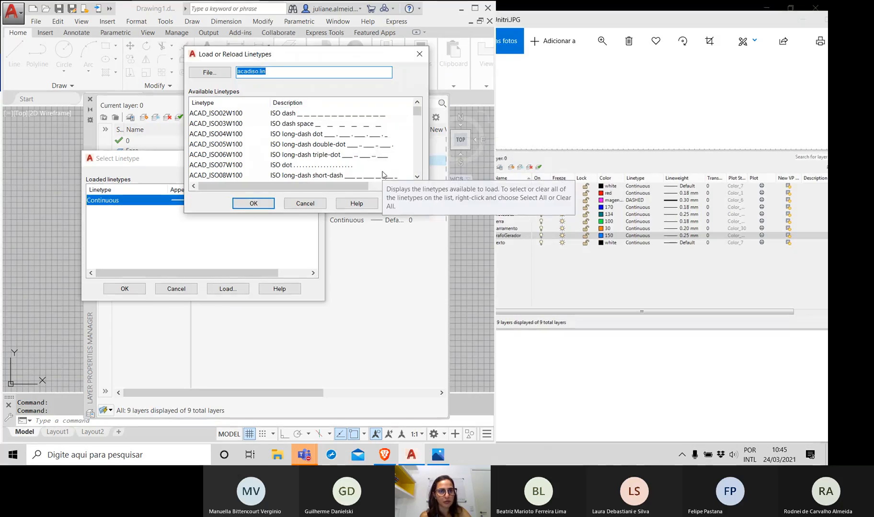
{"action": "scroll", "coordinate": [294, 163], "scroll_direction": "down", "scroll_amount": 1}
{"action": "left_click", "coordinate": [211, 145]}
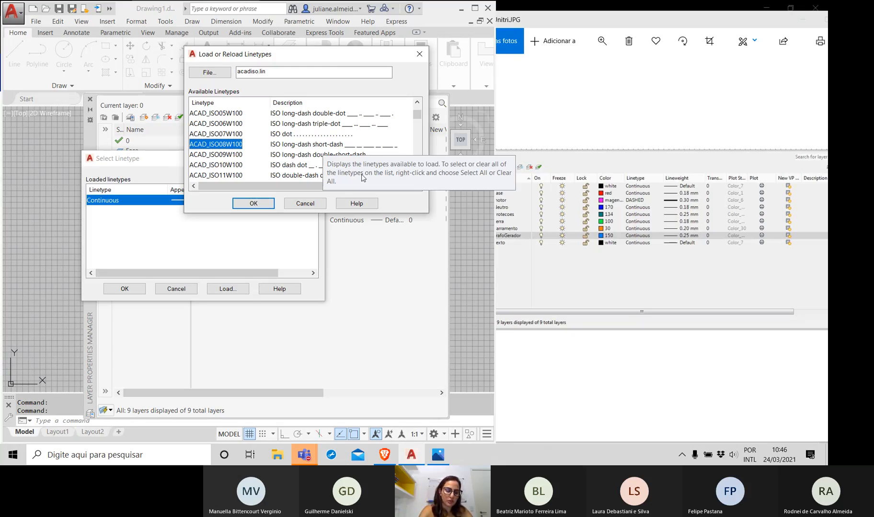
{"action": "key", "text": "d"}
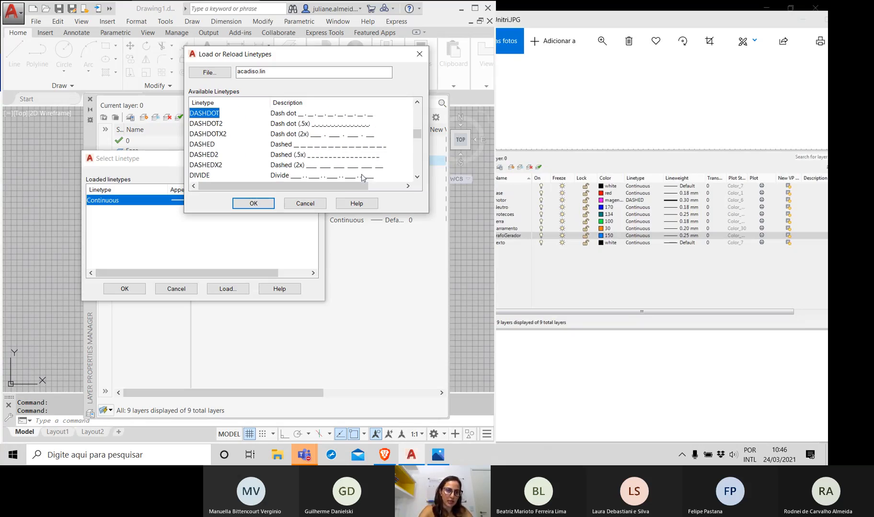
{"action": "left_click", "coordinate": [217, 146]}
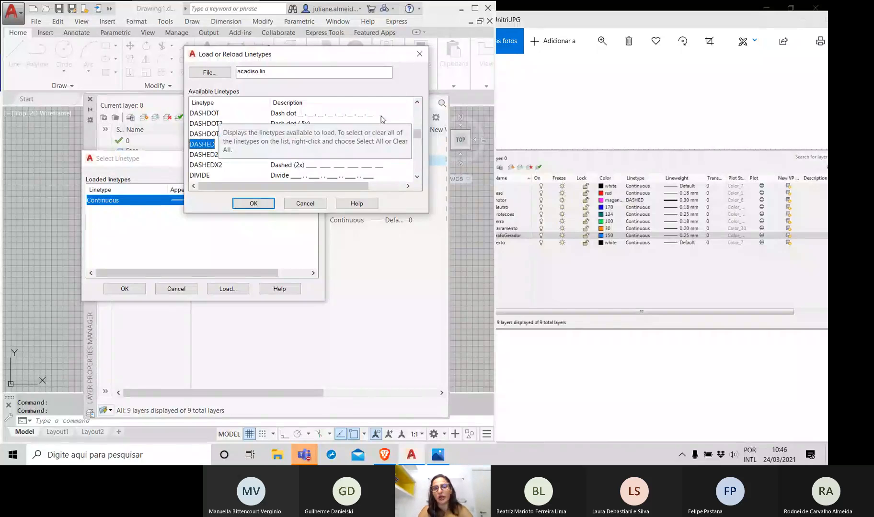
{"action": "left_click", "coordinate": [253, 204]}
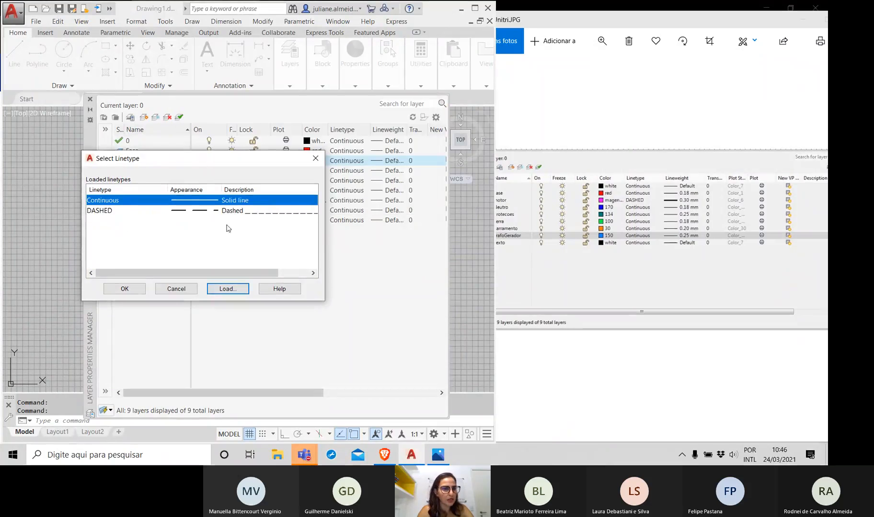
{"action": "left_click", "coordinate": [110, 212]}
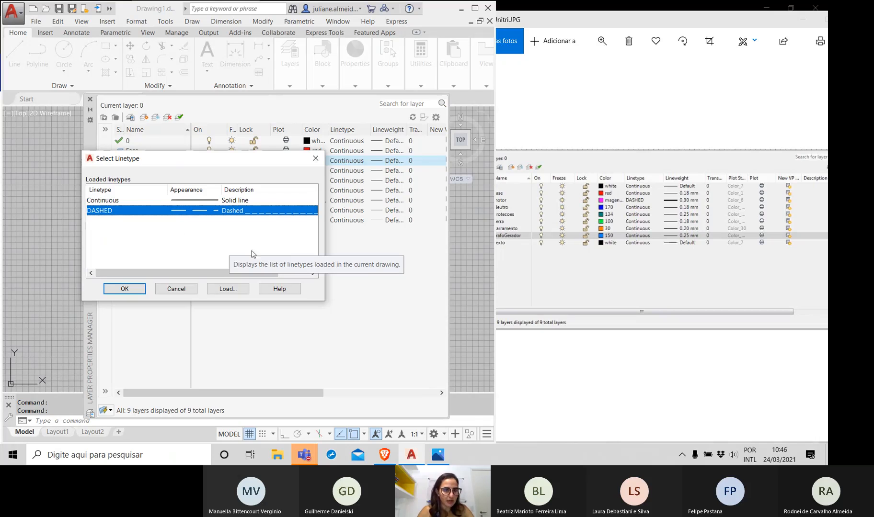
- Load the DASHDOT linetype from acadiso.lin into the drawing as well
{"action": "left_click", "coordinate": [224, 289]}
{"action": "scroll", "coordinate": [243, 134], "scroll_direction": "down", "scroll_amount": 6}
{"action": "scroll", "coordinate": [241, 137], "scroll_direction": "up", "scroll_amount": 2}
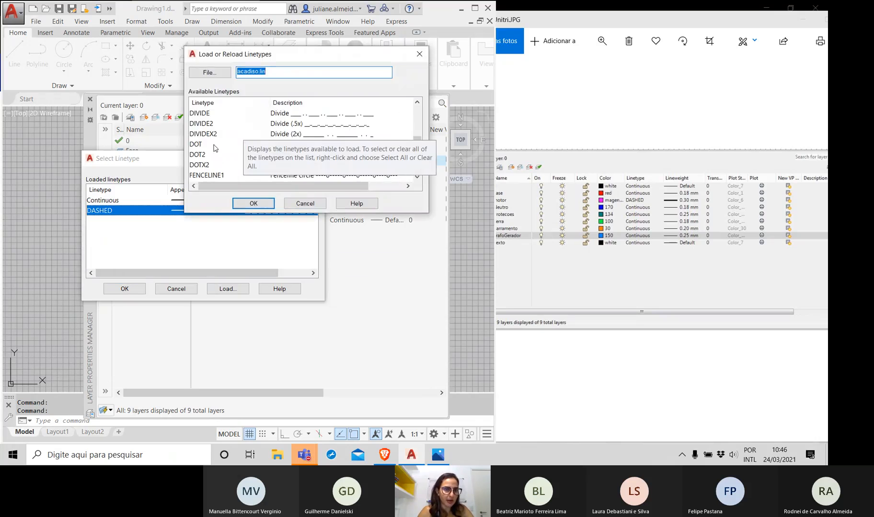
{"action": "scroll", "coordinate": [222, 134], "scroll_direction": "up", "scroll_amount": 1}
{"action": "scroll", "coordinate": [222, 134], "scroll_direction": "up", "scroll_amount": 1}
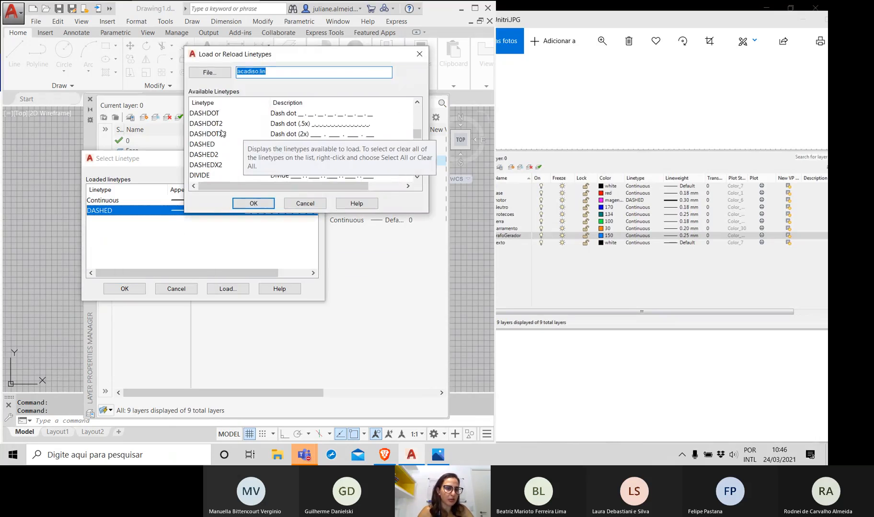
{"action": "left_click", "coordinate": [219, 114]}
{"action": "left_click", "coordinate": [254, 203]}
- Load the DOT linetype from acadiso.lin into the list of loaded linetypes
{"action": "left_click", "coordinate": [222, 288]}
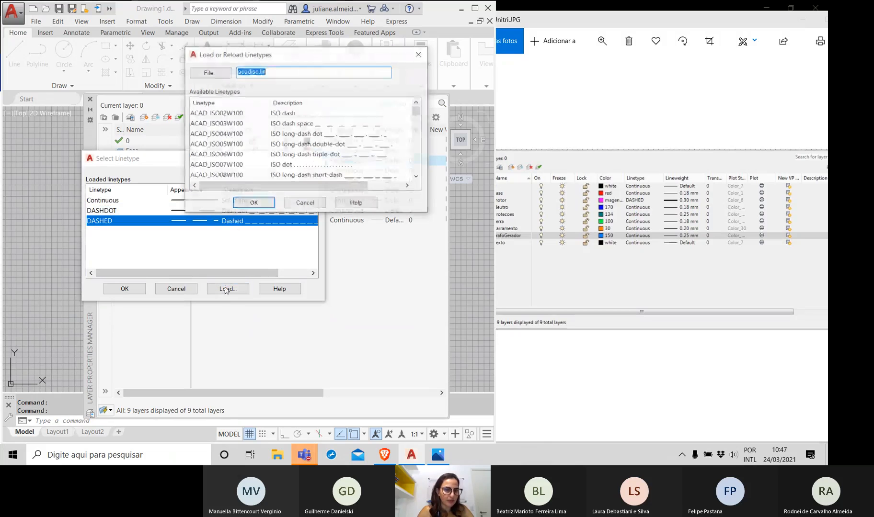
{"action": "left_click", "coordinate": [243, 144]}
{"action": "key", "text": "d"}
{"action": "key", "text": "o"}
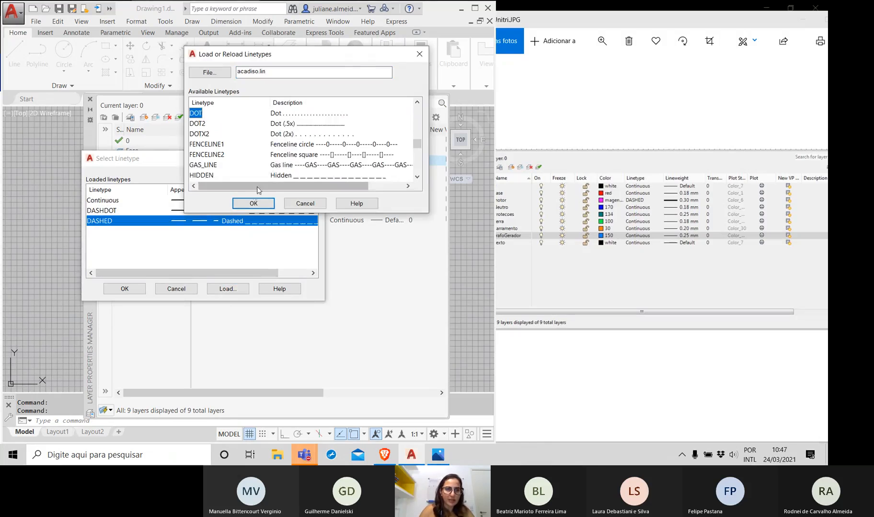
{"action": "left_click", "coordinate": [245, 205]}
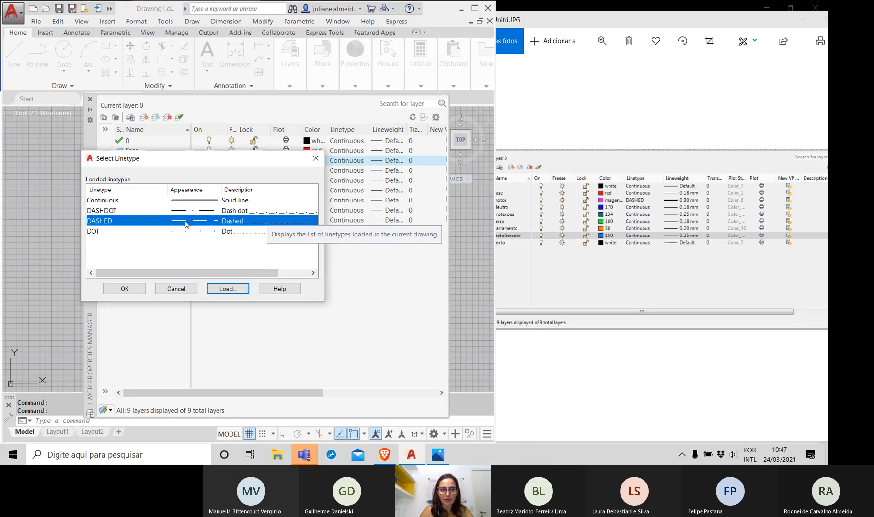
- Assign the DASHED linetype to the Motor layer
{"action": "left_click", "coordinate": [95, 232]}
{"action": "left_click", "coordinate": [97, 221]}
{"action": "left_click", "coordinate": [96, 232]}
{"action": "left_click", "coordinate": [98, 221]}
{"action": "left_click", "coordinate": [99, 228]}
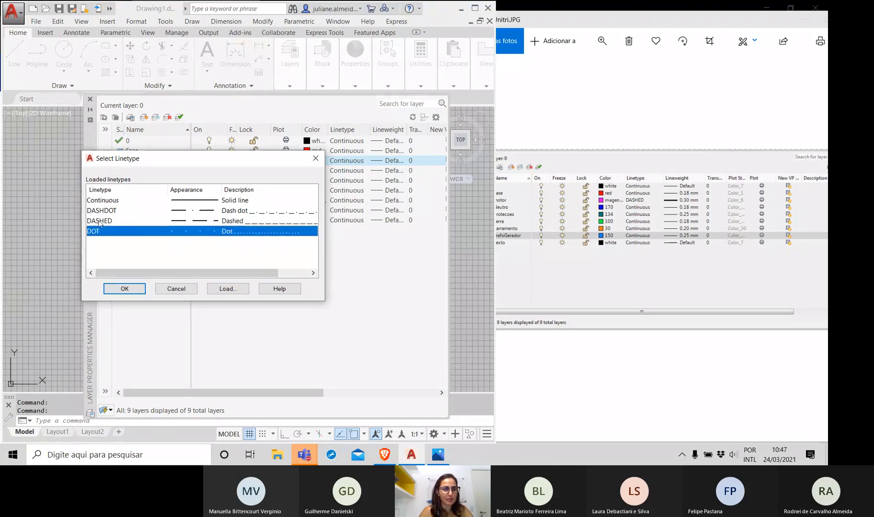
{"action": "left_click", "coordinate": [98, 222]}
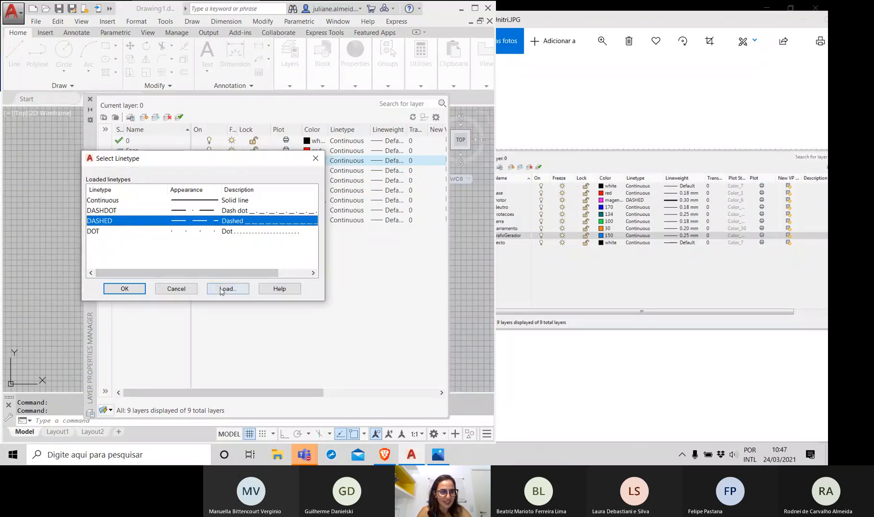
{"action": "left_click", "coordinate": [125, 288]}
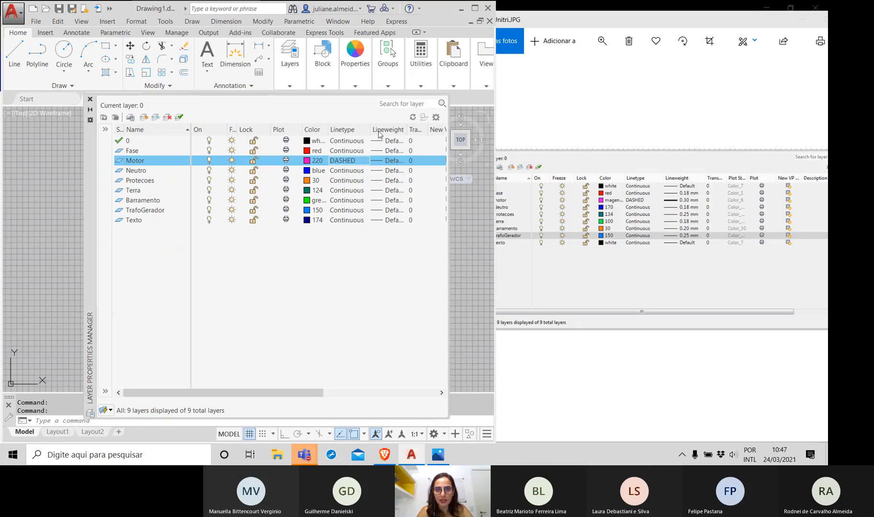
- Set the Fase layer's lineweight to 0.18 mm
{"action": "left_click", "coordinate": [391, 152]}
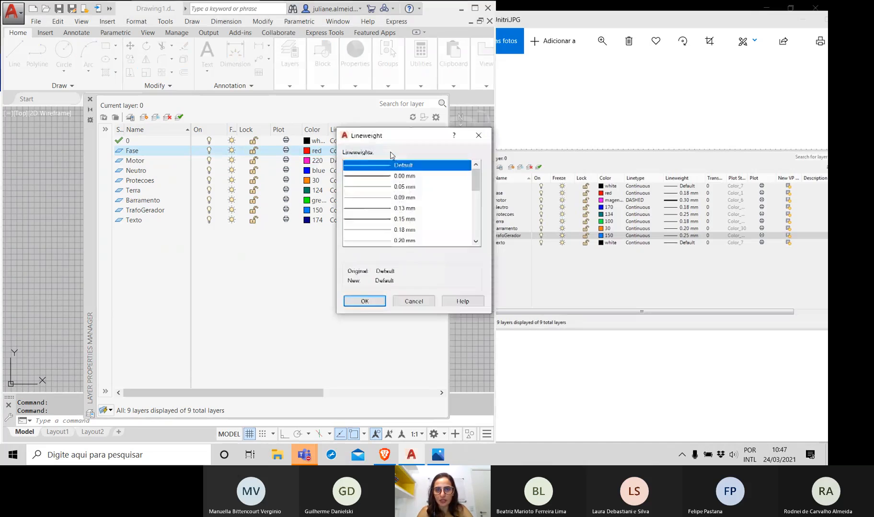
{"action": "left_click", "coordinate": [403, 187]}
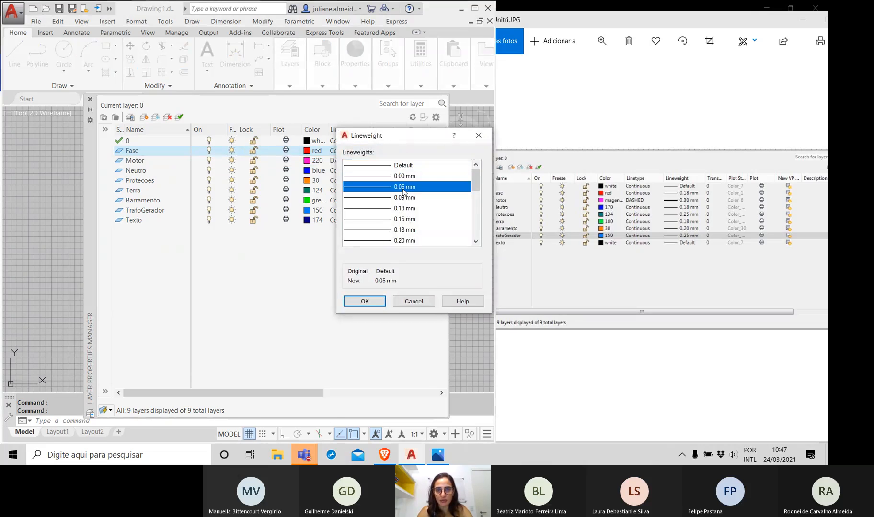
{"action": "key", "text": "Down"}
{"action": "key", "text": "Down"}
{"action": "key", "text": "Down"}
{"action": "key", "text": "Down"}
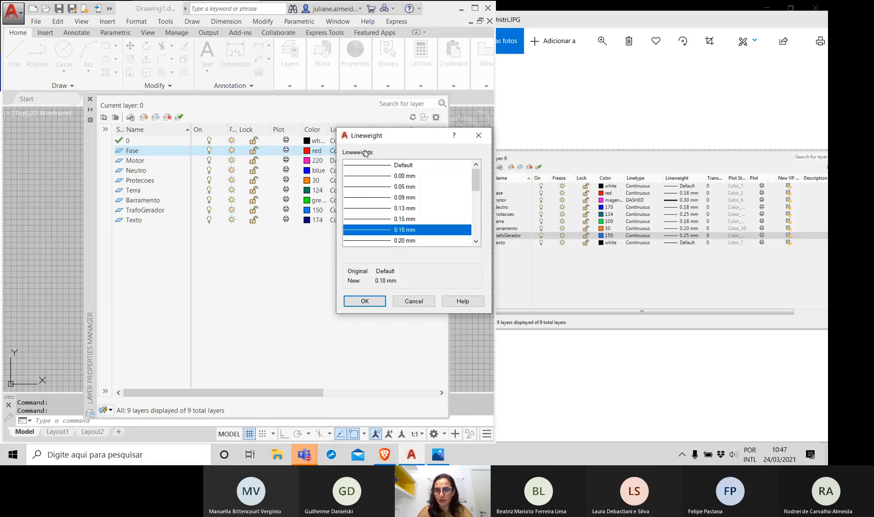
{"action": "left_click", "coordinate": [360, 302]}
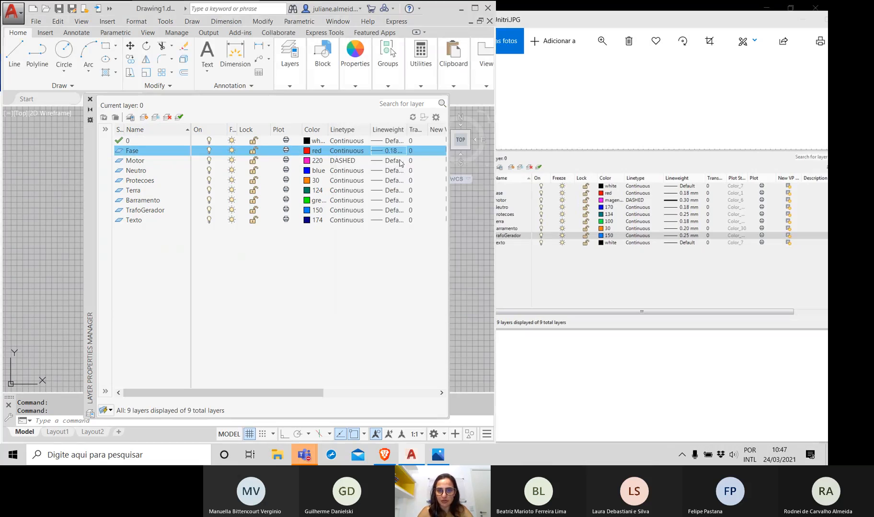
- Set the Motor layer's lineweight to the value given for it in the reference table
{"action": "left_click", "coordinate": [389, 161]}
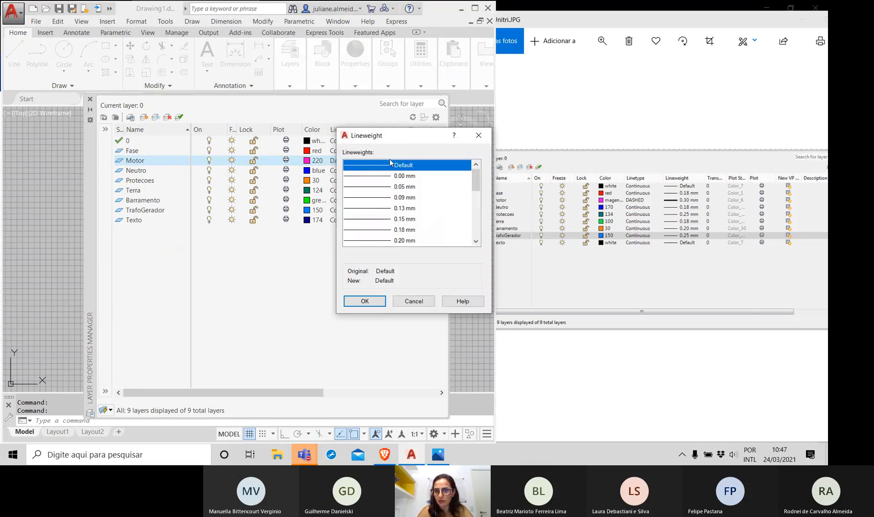
{"action": "scroll", "coordinate": [410, 207], "scroll_direction": "down", "scroll_amount": 2}
{"action": "left_click", "coordinate": [411, 206]}
{"action": "left_click", "coordinate": [364, 301]}
- Set the lineweight of the Neutro layer to 0.18 mm and of the Protecoes layer to 0.25 mm
{"action": "left_click", "coordinate": [401, 172]}
{"action": "left_click", "coordinate": [402, 175]}
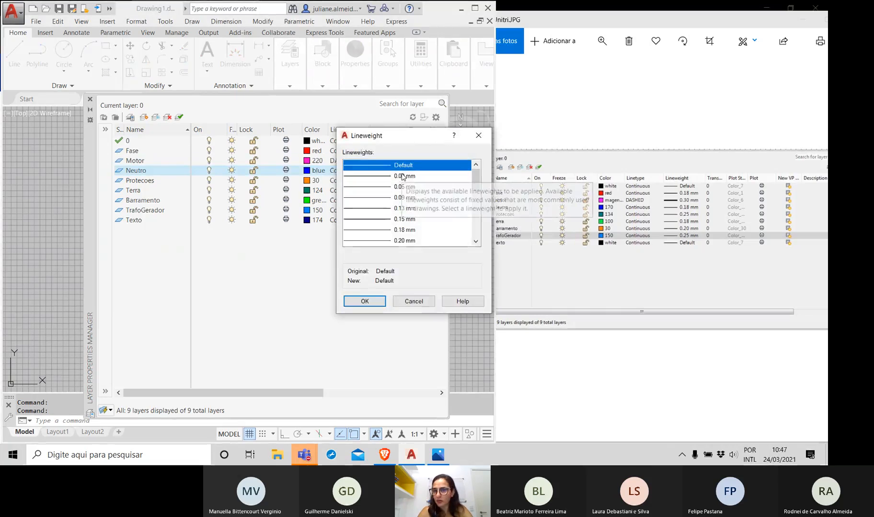
{"action": "left_click", "coordinate": [393, 231]}
{"action": "left_click", "coordinate": [367, 301]}
{"action": "left_click", "coordinate": [391, 180]}
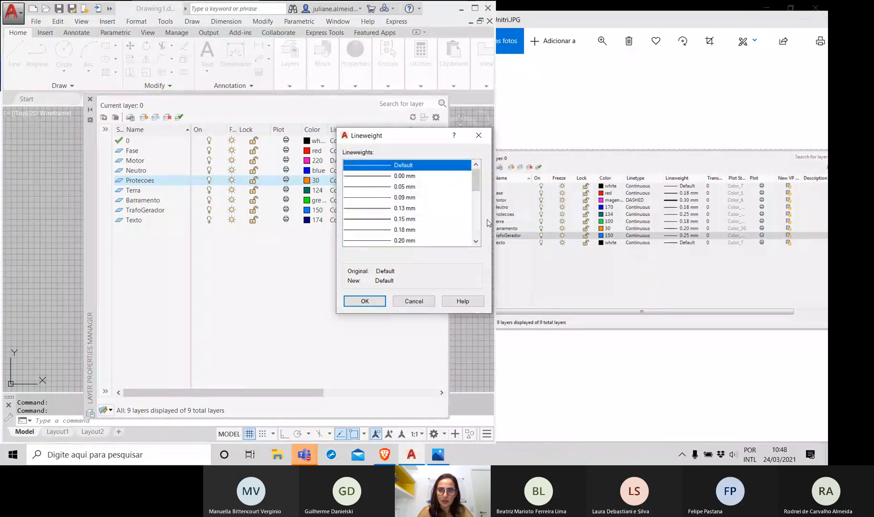
{"action": "scroll", "coordinate": [400, 189], "scroll_direction": "down", "scroll_amount": 3}
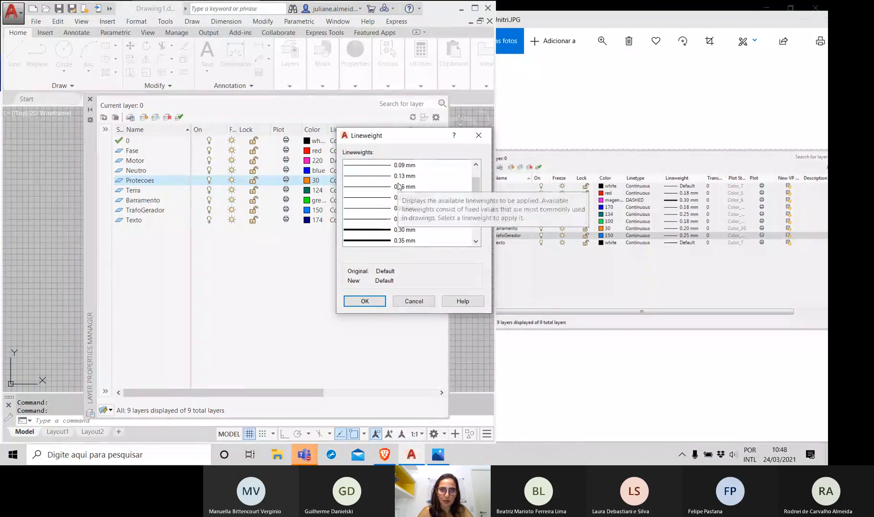
{"action": "scroll", "coordinate": [433, 209], "scroll_direction": "up", "scroll_amount": 3}
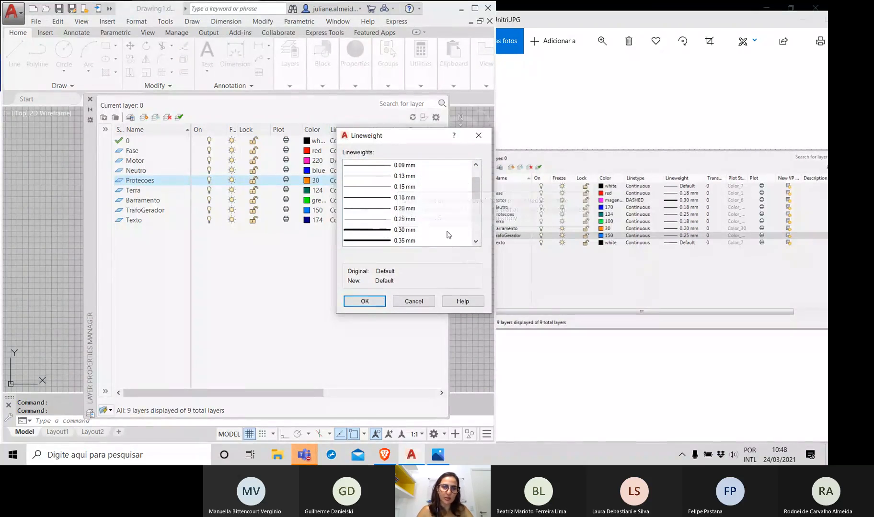
{"action": "left_click", "coordinate": [401, 221]}
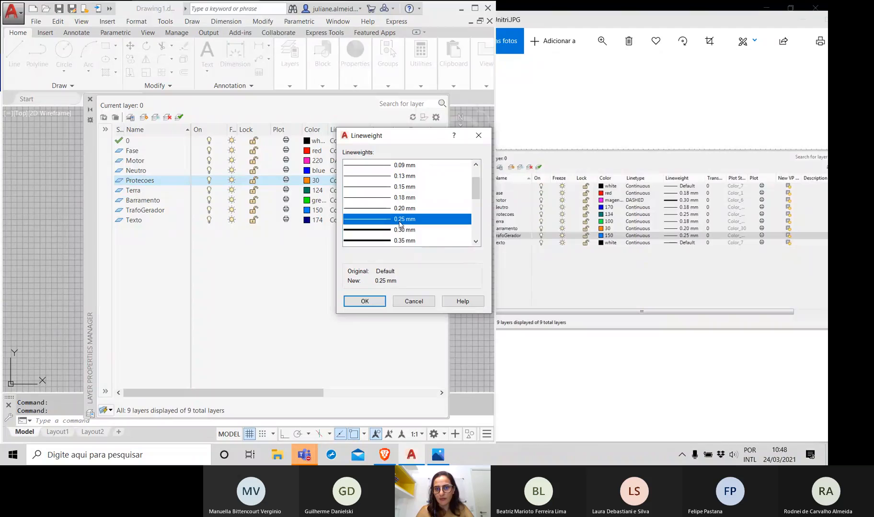
{"action": "left_click", "coordinate": [365, 300]}
- Set the lineweight of the Terra layer to 0.18 mm and of the Barramento layer to 0.20 mm
{"action": "left_click", "coordinate": [399, 191]}
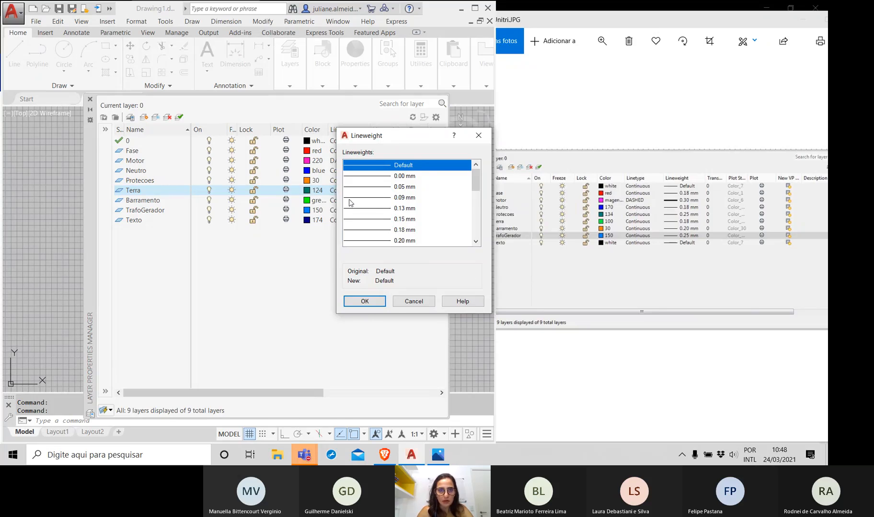
{"action": "left_click", "coordinate": [363, 231]}
{"action": "left_click", "coordinate": [364, 301]}
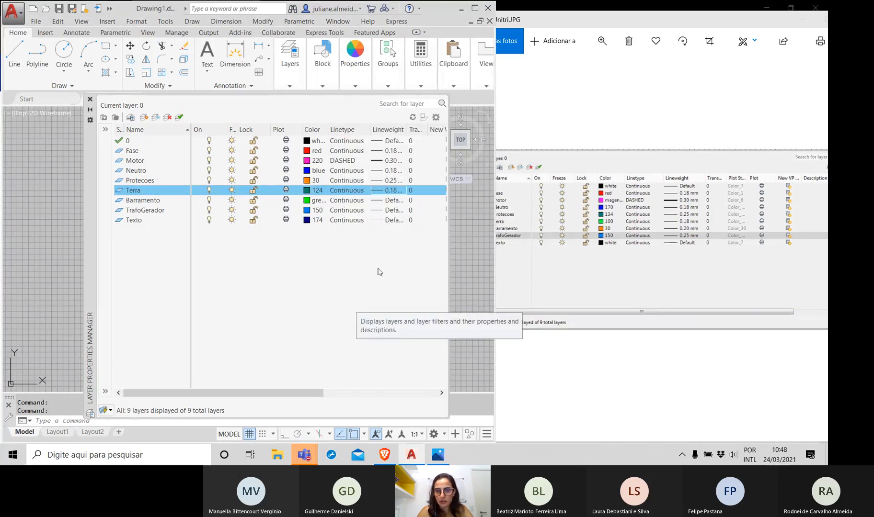
{"action": "left_click", "coordinate": [391, 200]}
{"action": "scroll", "coordinate": [397, 208], "scroll_direction": "down", "scroll_amount": 1}
{"action": "left_click", "coordinate": [408, 208]}
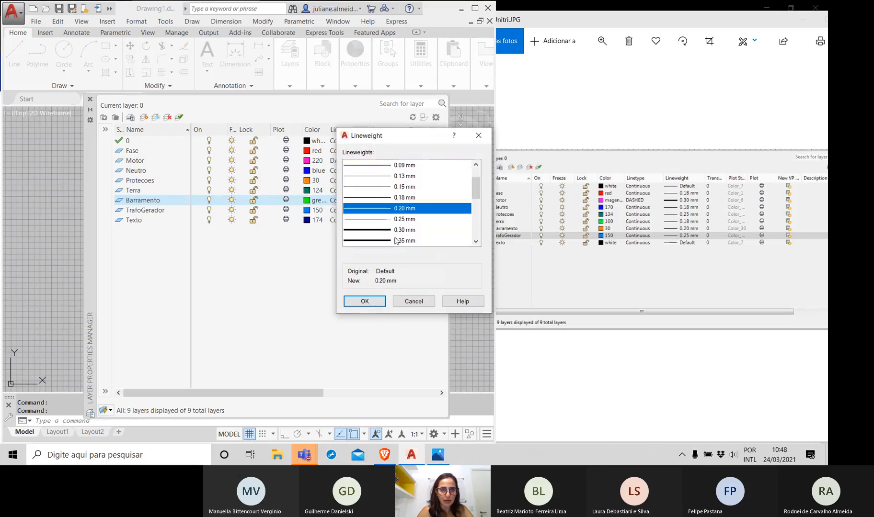
{"action": "left_click", "coordinate": [367, 302]}
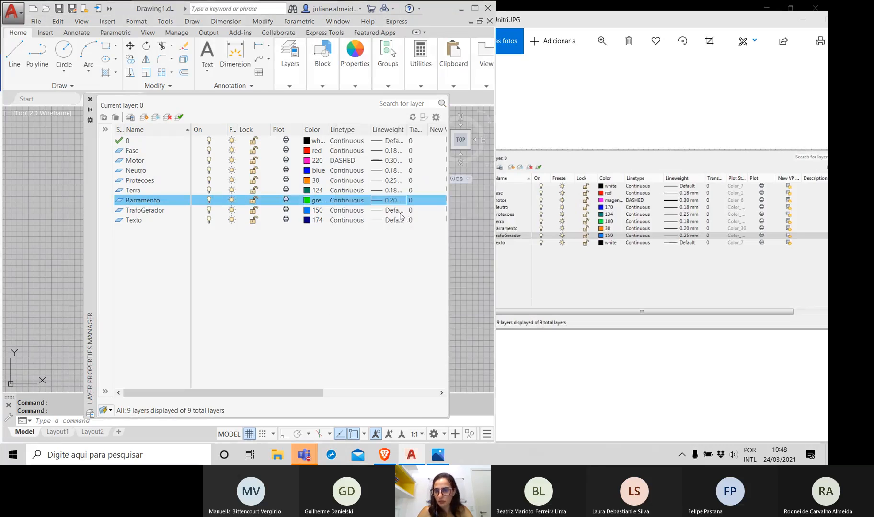
- Set the TrafoGerador layer's lineweight to 0.25 mm
{"action": "left_click", "coordinate": [399, 213]}
{"action": "scroll", "coordinate": [390, 225], "scroll_direction": "down", "scroll_amount": 2}
{"action": "left_click", "coordinate": [401, 187]}
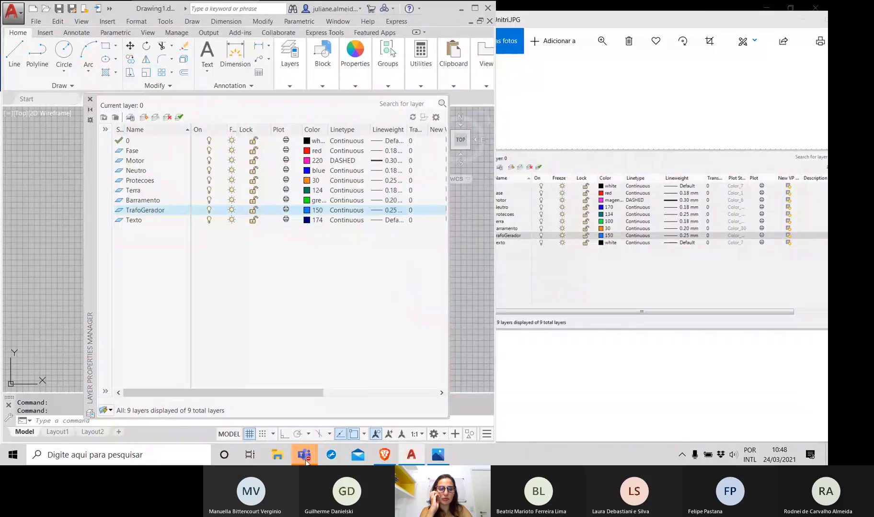
- Switch to the Teams meeting window to read the participants' chat replies, and minimize it
{"action": "mouse_move", "coordinate": [305, 455]}
{"action": "left_click", "coordinate": [347, 384]}
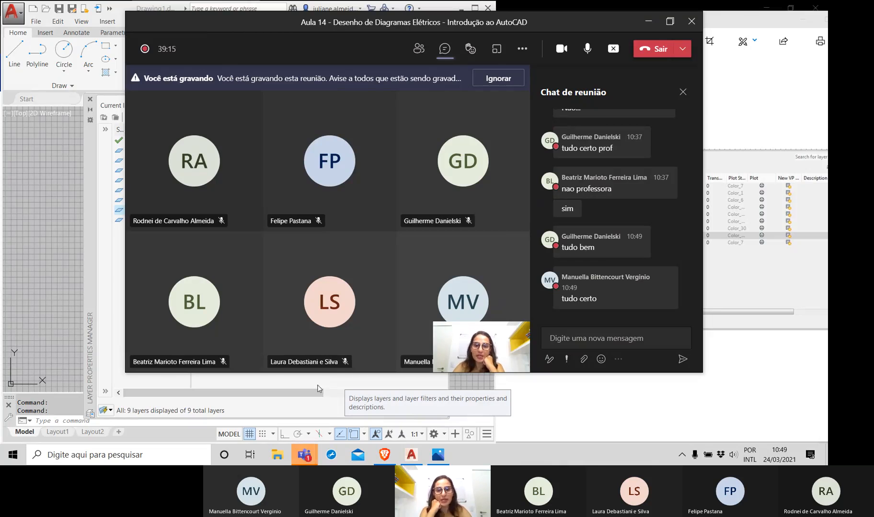
{"action": "left_click", "coordinate": [319, 389]}
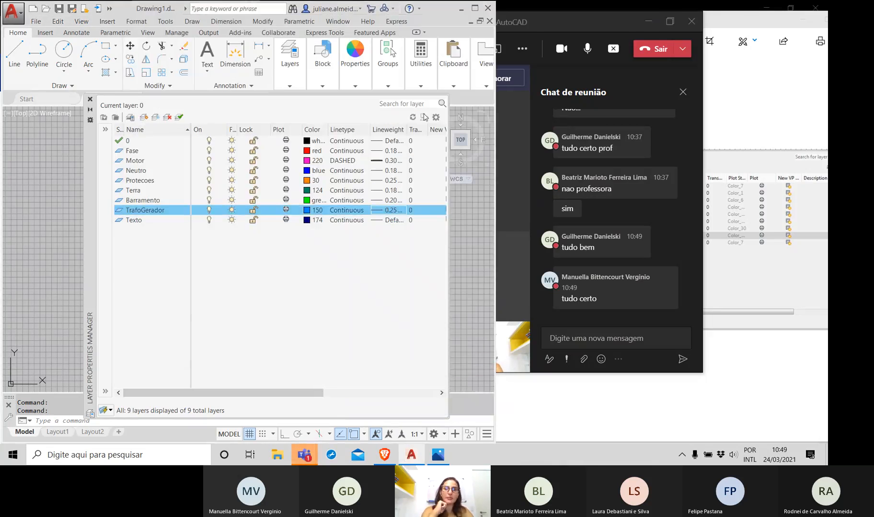
{"action": "left_click", "coordinate": [648, 21]}
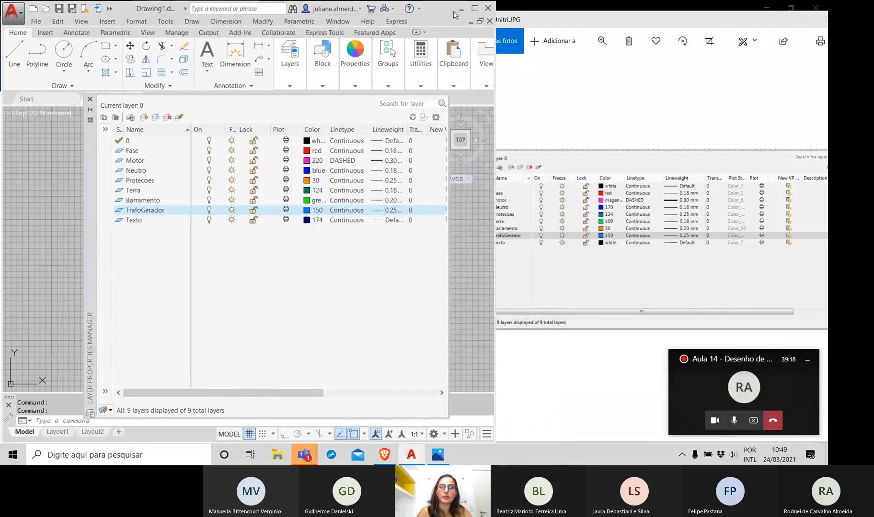
- Return to AutoCAD in a maximized window, make Fase the current layer and close the layer manager
{"action": "left_click", "coordinate": [476, 1]}
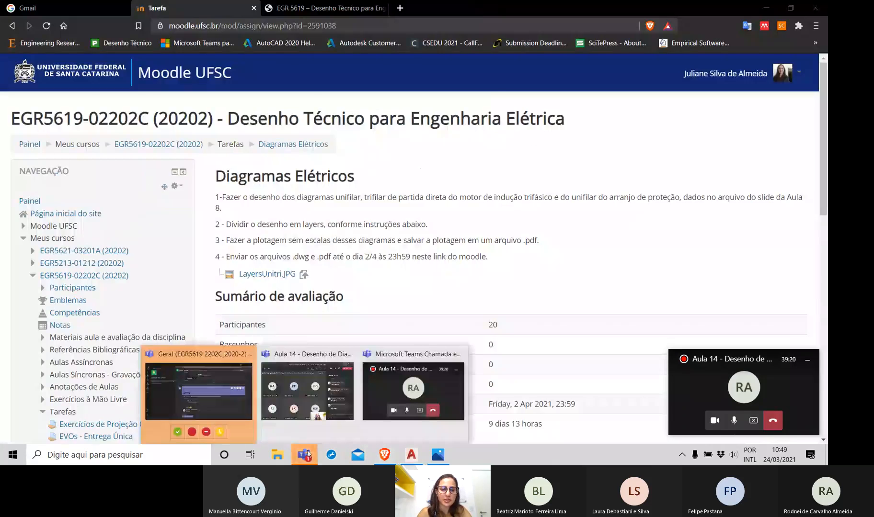
{"action": "left_click", "coordinate": [411, 454]}
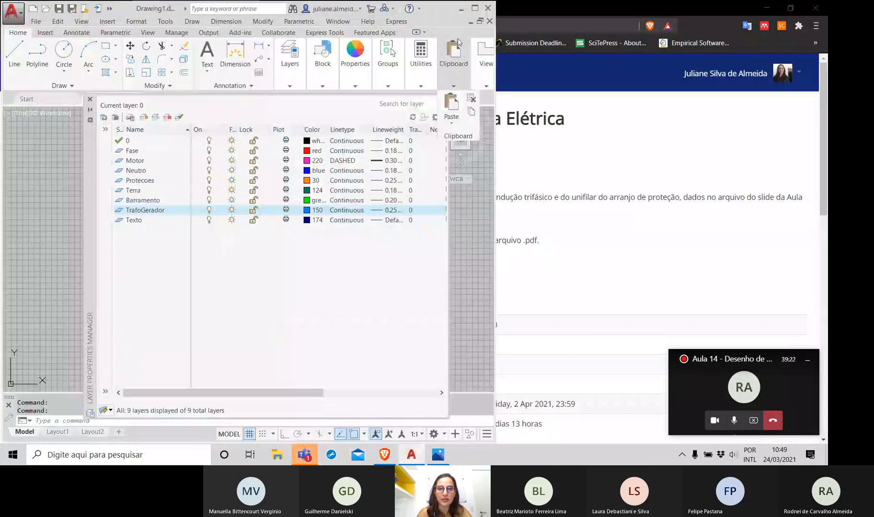
{"action": "left_click", "coordinate": [475, 7]}
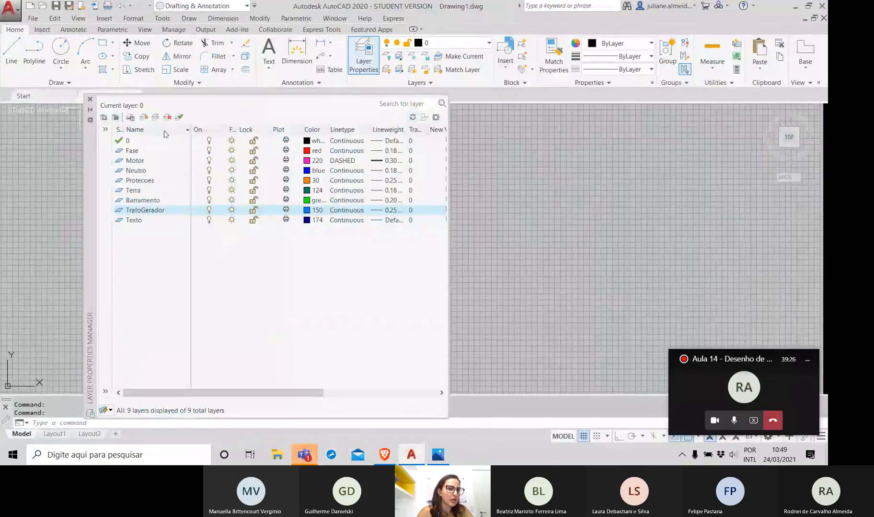
{"action": "double_click", "coordinate": [119, 152]}
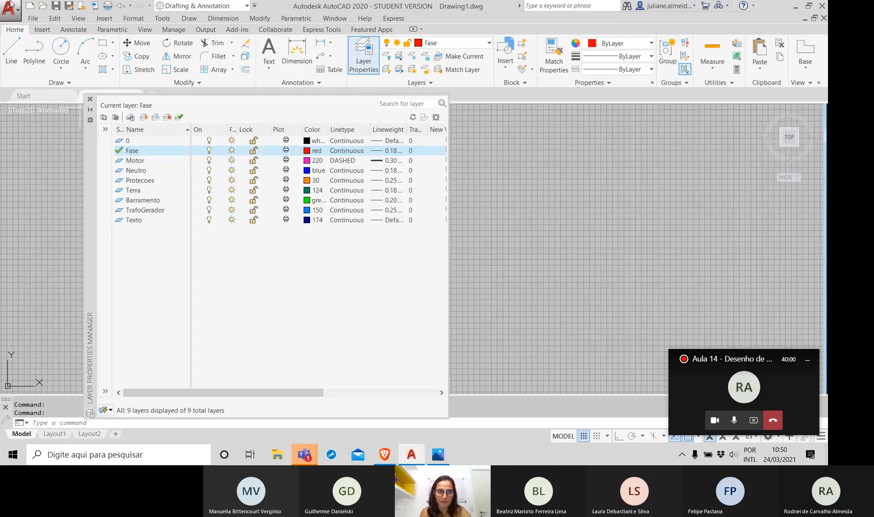
{"action": "left_click", "coordinate": [89, 100]}
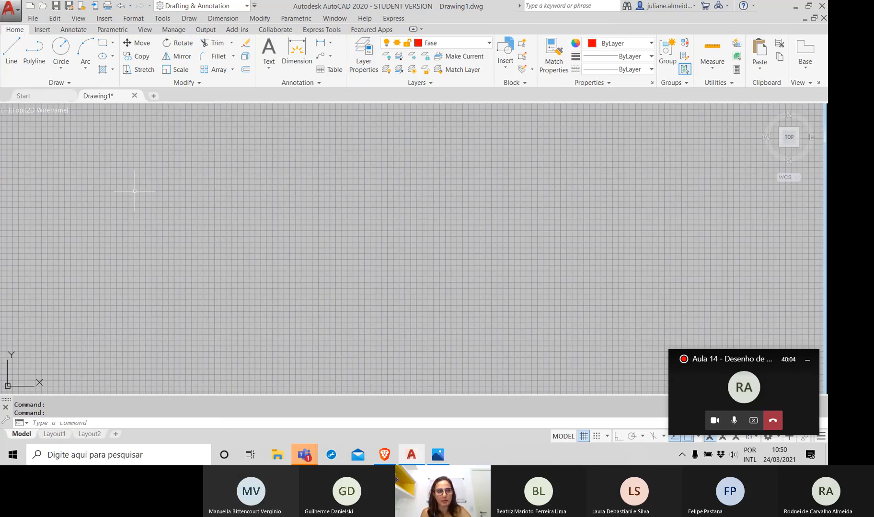
- Start saving the drawing to the desktop (Área de Trabalho) with the file name 1oDesenhoDiagramas
{"action": "key", "text": "ctrl+s"}
{"action": "left_click", "coordinate": [261, 202]}
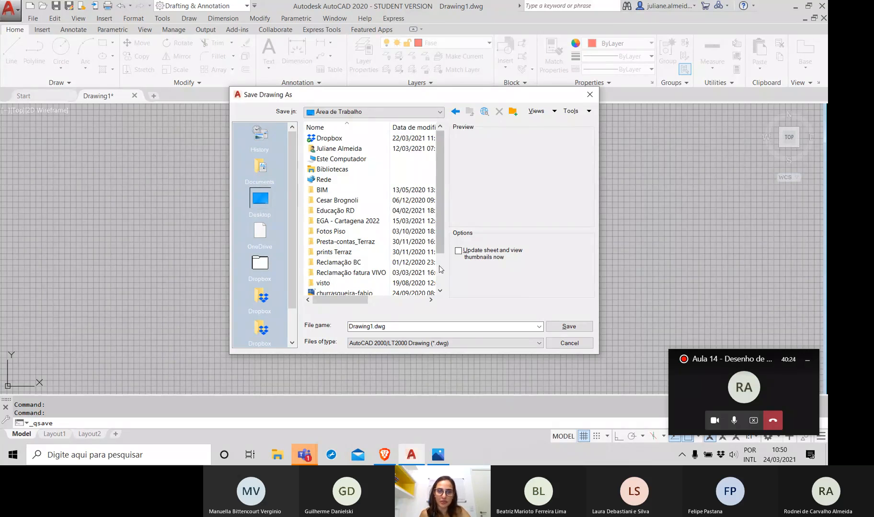
{"action": "scroll", "coordinate": [439, 269], "scroll_direction": "down", "scroll_amount": 2}
{"action": "left_click", "coordinate": [383, 326]}
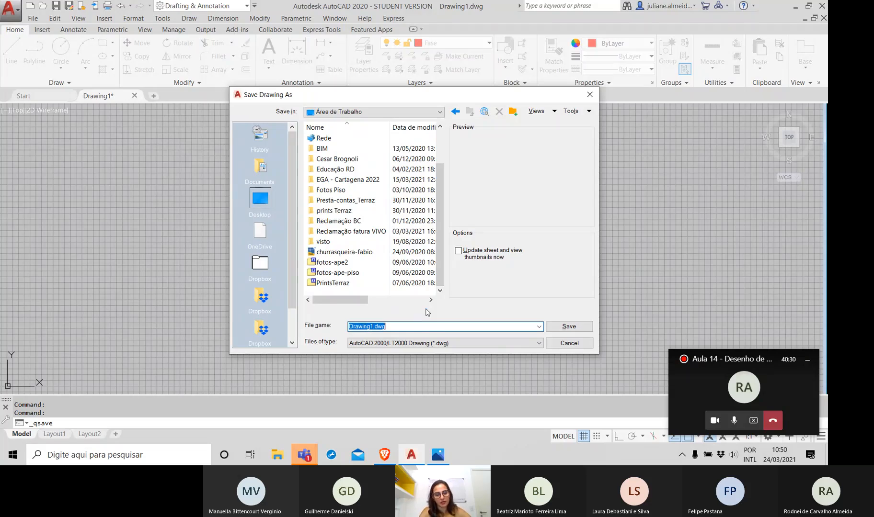
{"action": "type", "text": "1o"}
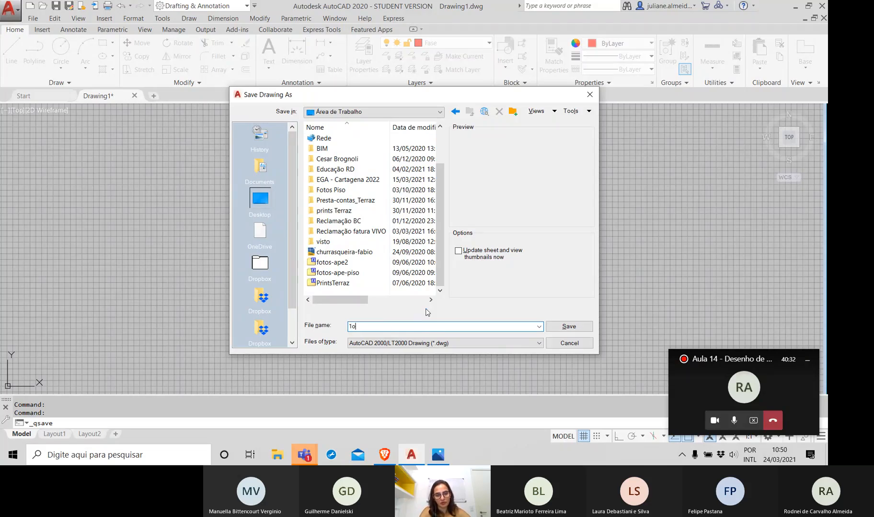
{"action": "type", "text": "DesenhoD"}
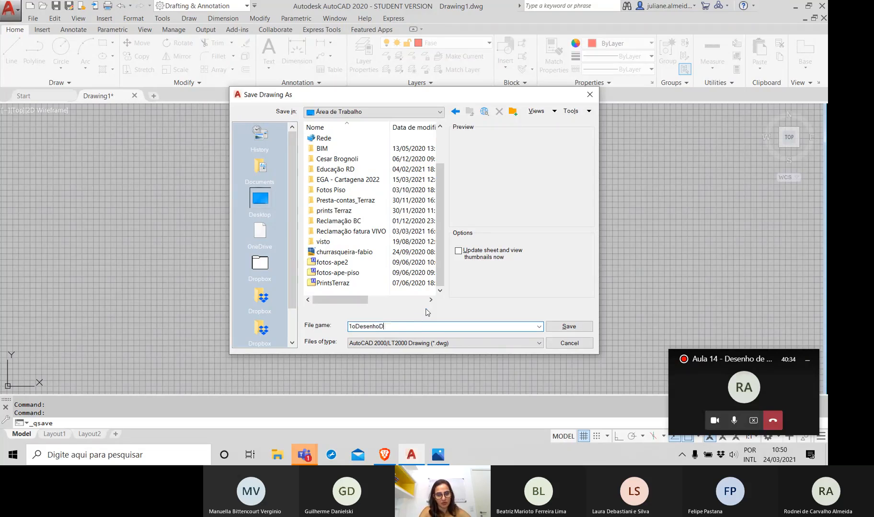
{"action": "type", "text": "iagramas"}
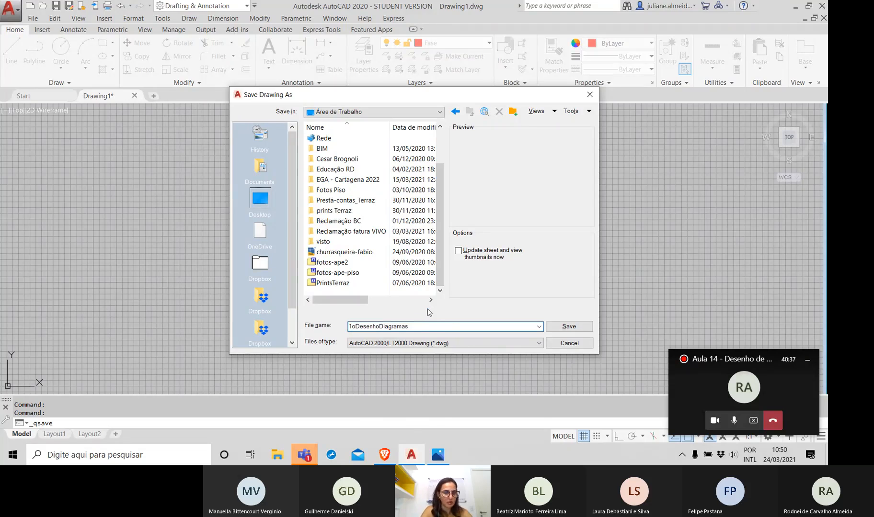
- Choose AutoCAD 2000/LT2000 Drawing (*.dwg) as the file type and save the drawing
{"action": "left_click", "coordinate": [458, 345]}
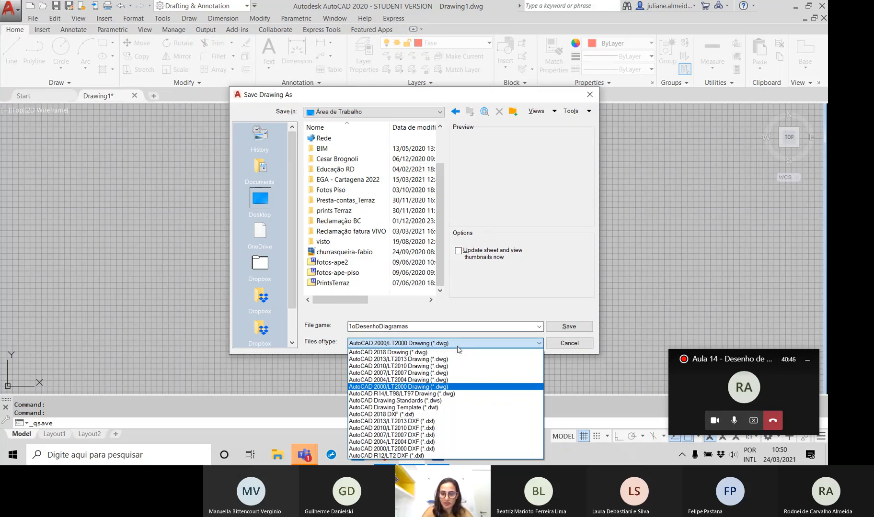
{"action": "left_click", "coordinate": [453, 389]}
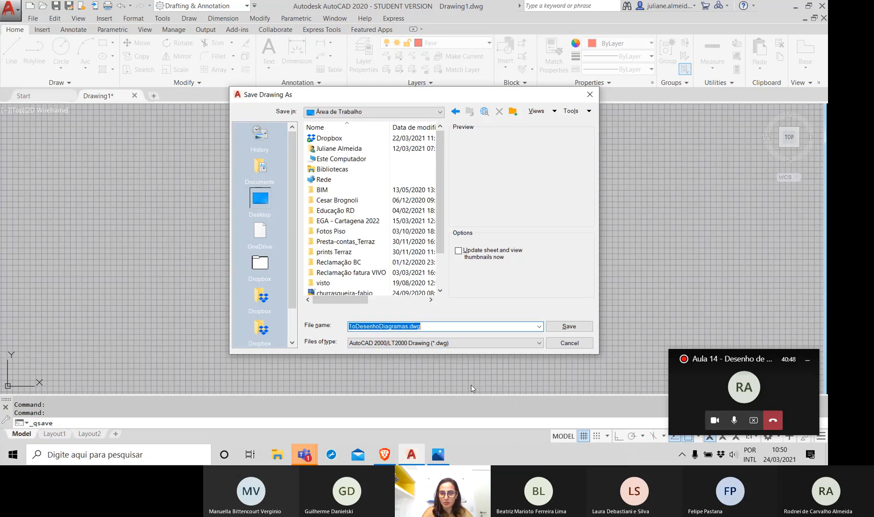
{"action": "scroll", "coordinate": [348, 276], "scroll_direction": "down", "scroll_amount": 2}
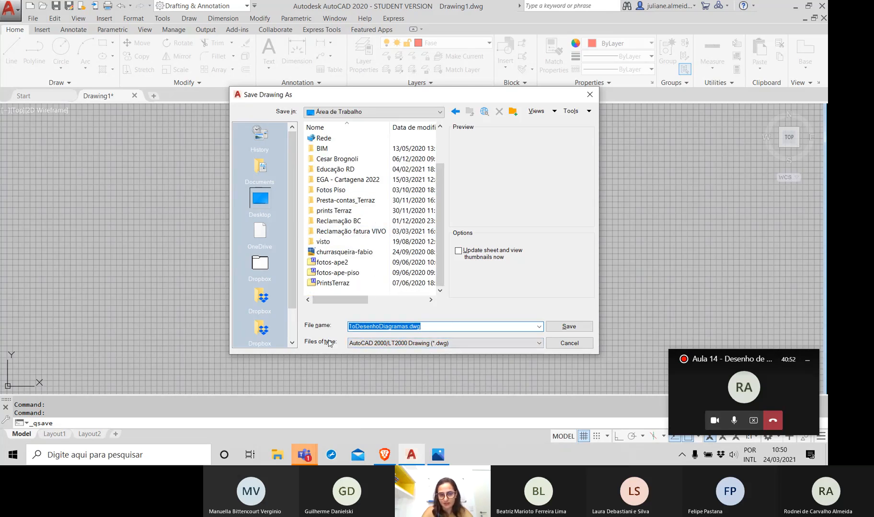
{"action": "left_click", "coordinate": [404, 343]}
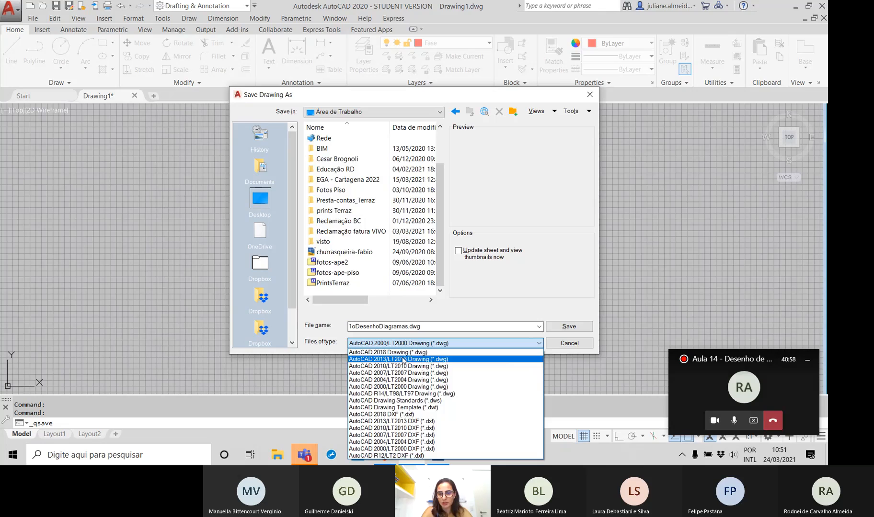
{"action": "left_click", "coordinate": [402, 386]}
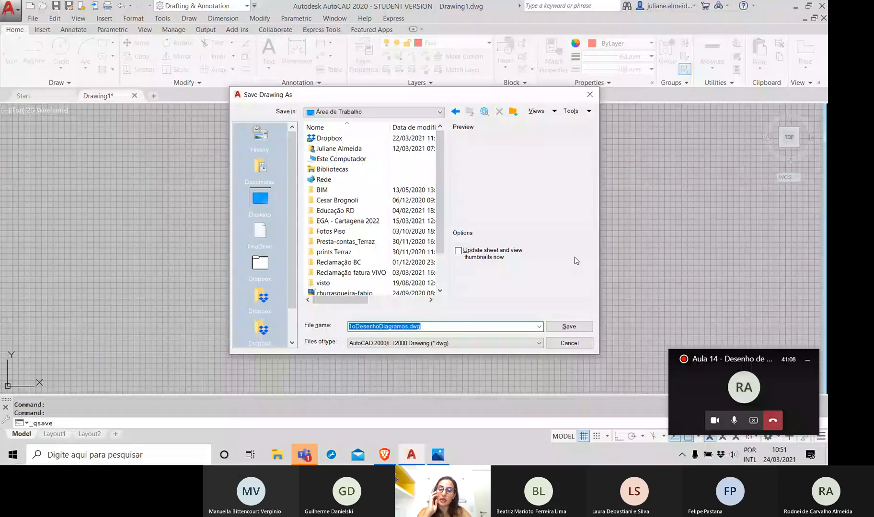
{"action": "left_click", "coordinate": [507, 342]}
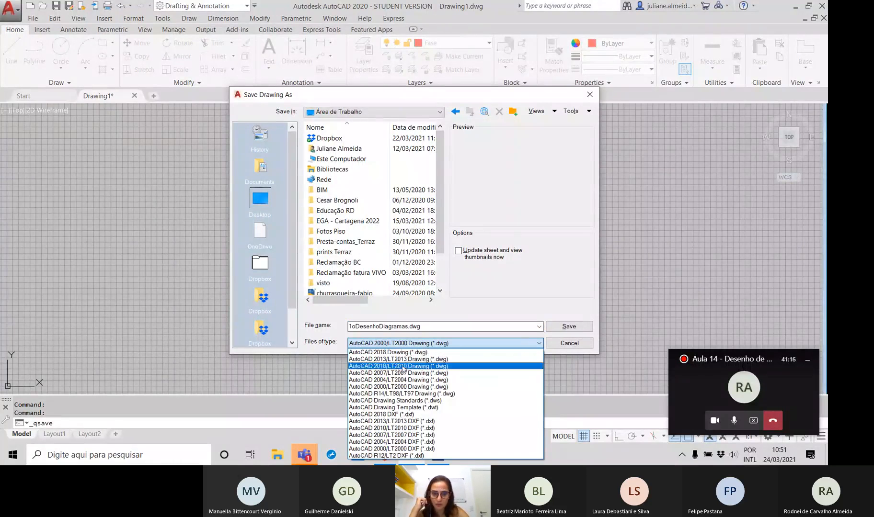
{"action": "left_click", "coordinate": [397, 387]}
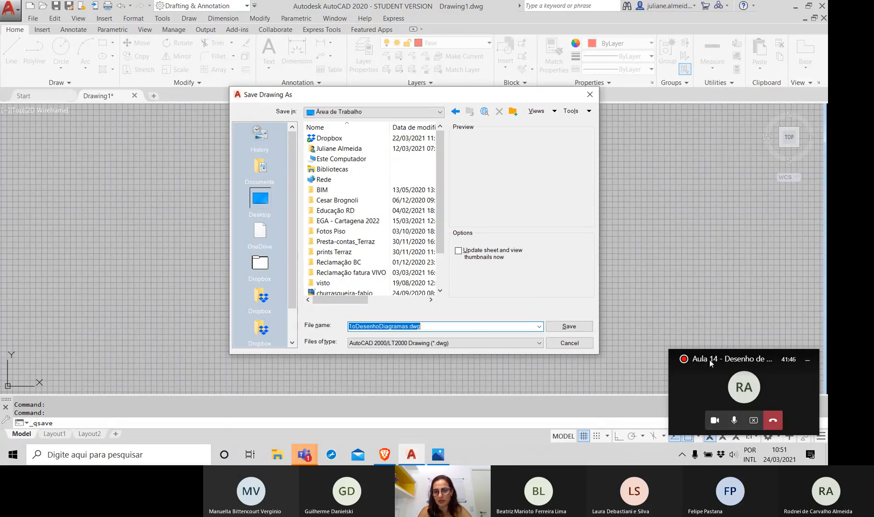
{"action": "left_click", "coordinate": [557, 327]}
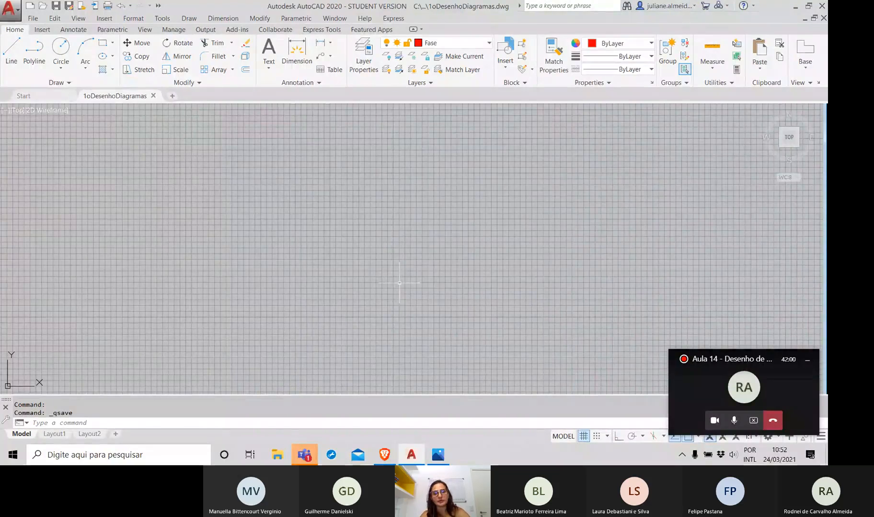
- Turn off the drawing area's grid display with the GRID command's OFF option
{"action": "scroll", "coordinate": [390, 282], "scroll_direction": "down", "scroll_amount": 2}
{"action": "scroll", "coordinate": [383, 278], "scroll_direction": "up", "scroll_amount": 3}
{"action": "scroll", "coordinate": [381, 263], "scroll_direction": "down", "scroll_amount": 3}
{"action": "scroll", "coordinate": [425, 247], "scroll_direction": "up", "scroll_amount": 3}
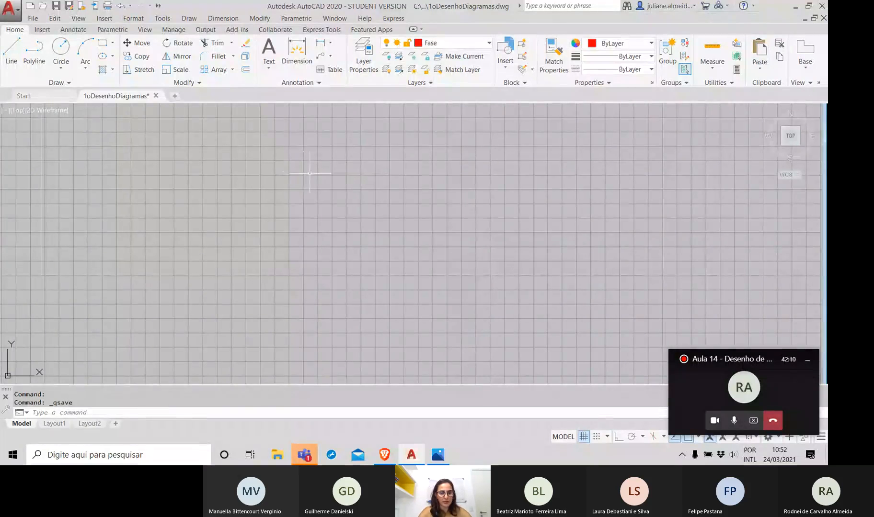
{"action": "type", "text": "grid"}
{"action": "key", "text": "Return"}
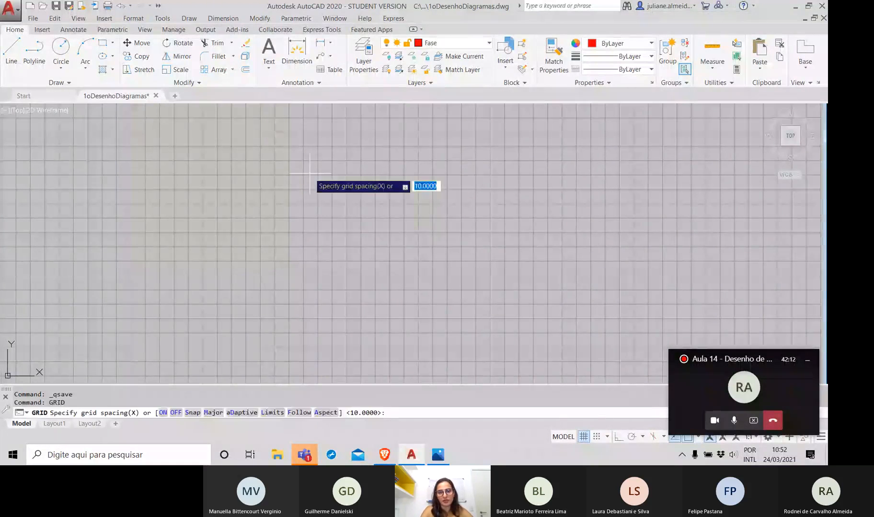
{"action": "type", "text": "off"}
{"action": "key", "text": "Return"}
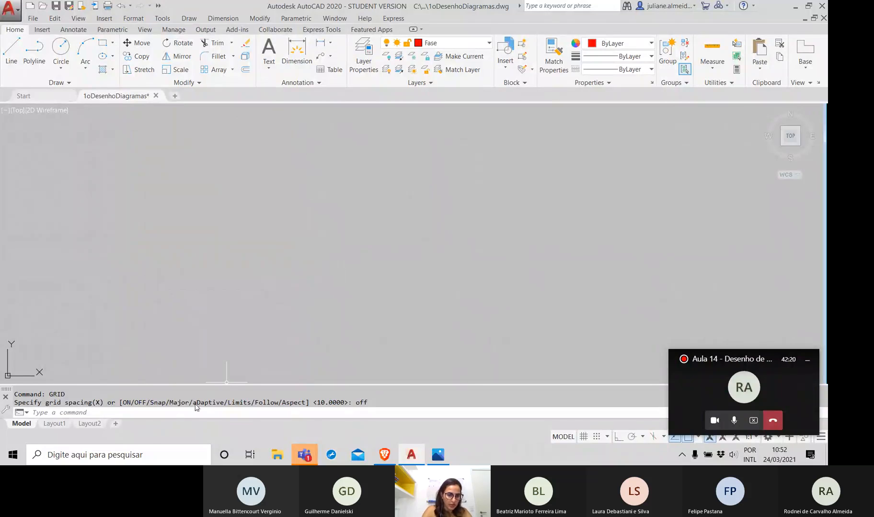
{"action": "left_click", "coordinate": [174, 414]}
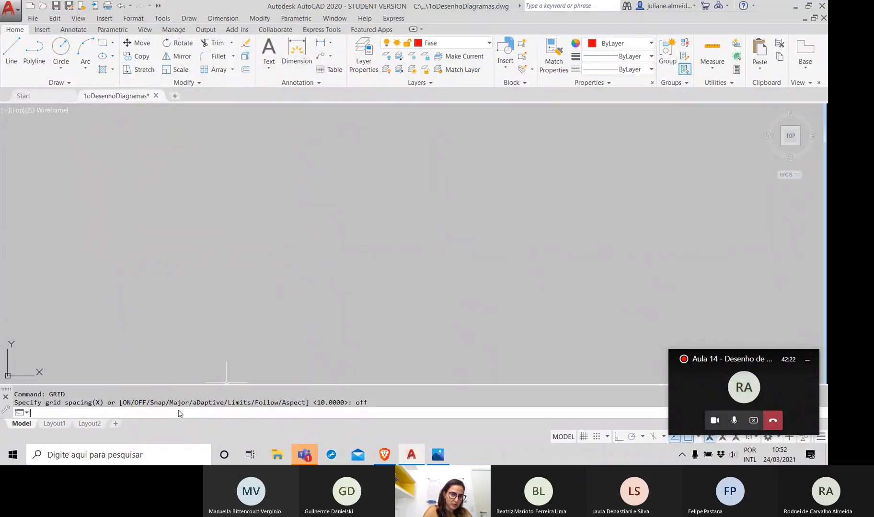
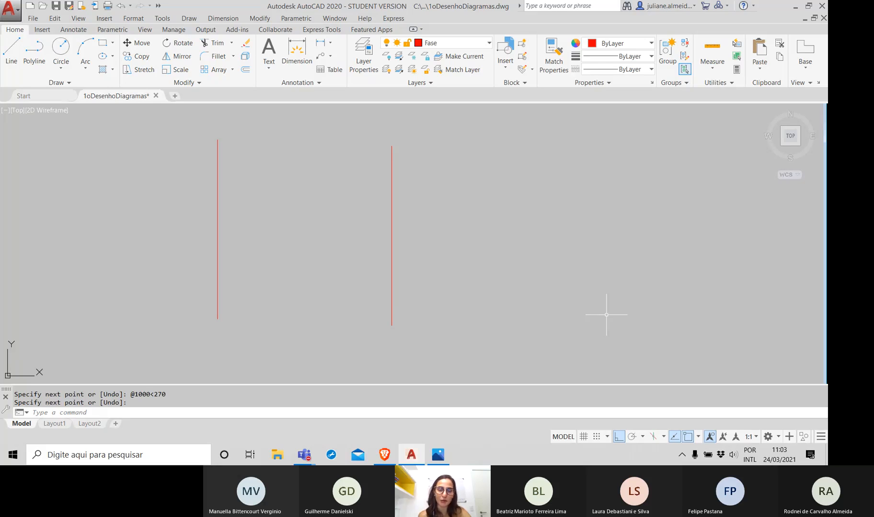
{"action": "key", "text": "Return"}
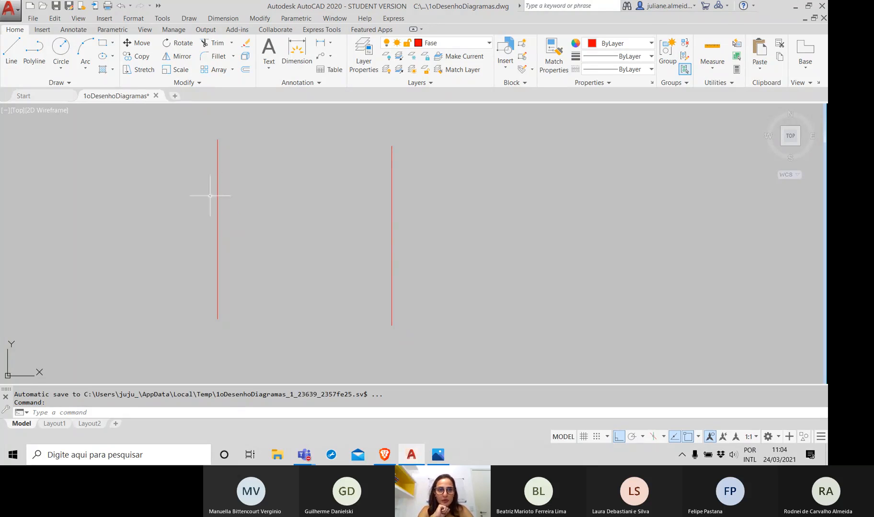
{"action": "left_click_drag", "start_coordinate": [242, 184], "coordinate": [189, 189]}
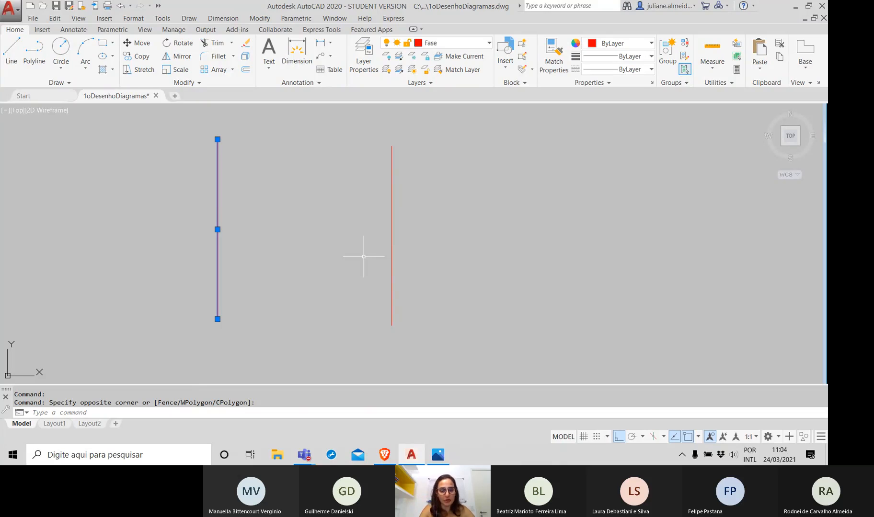
{"action": "type", "text": "MOVE"}
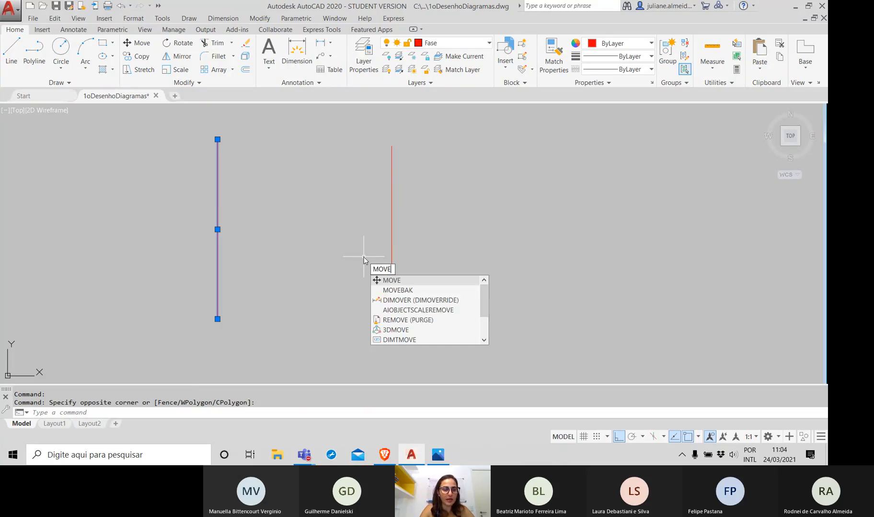
{"action": "key", "text": "Escape"}
{"action": "key", "text": "Escape"}
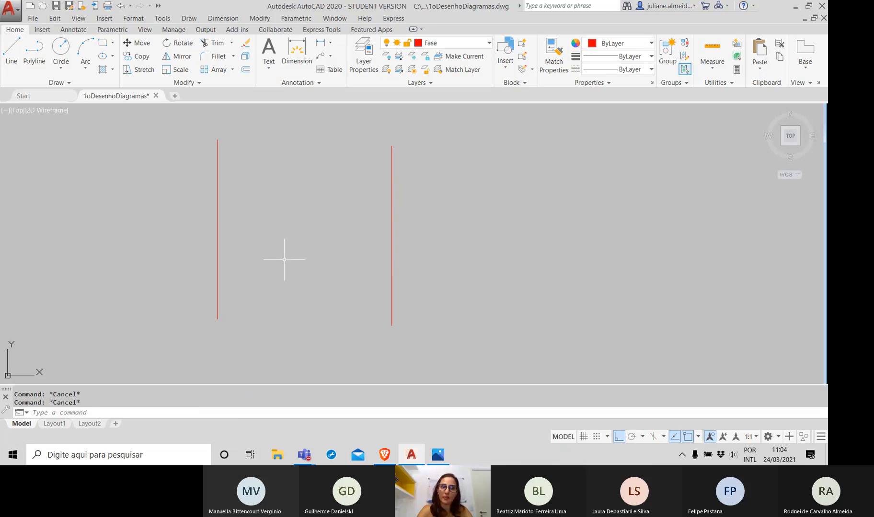
- Move the left vertical line from its top endpoint onto the top endpoint of the right vertical line
{"action": "left_click", "coordinate": [262, 241]}
{"action": "left_click", "coordinate": [186, 239]}
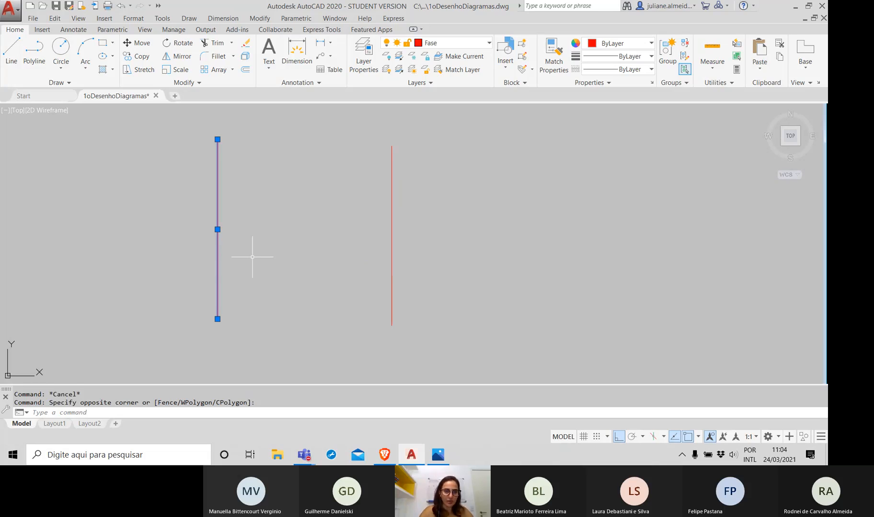
{"action": "type", "text": "m"}
{"action": "key", "text": "Return"}
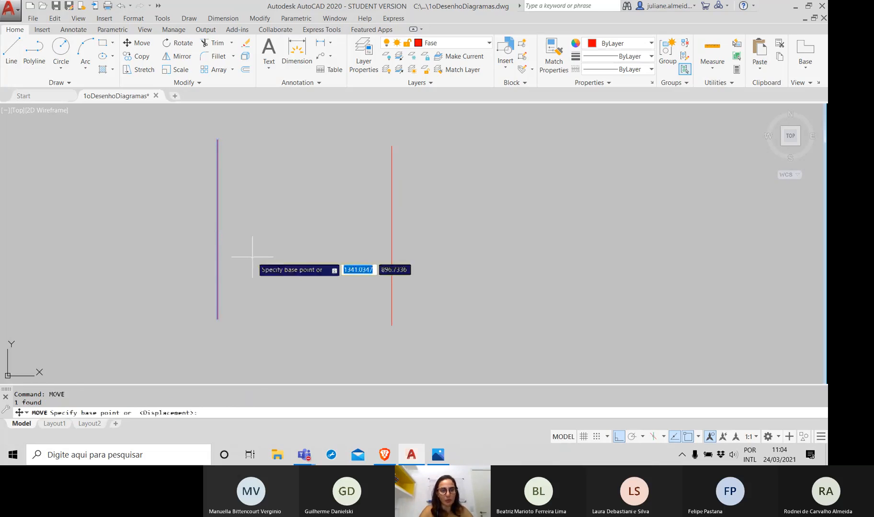
{"action": "left_click", "coordinate": [214, 138]}
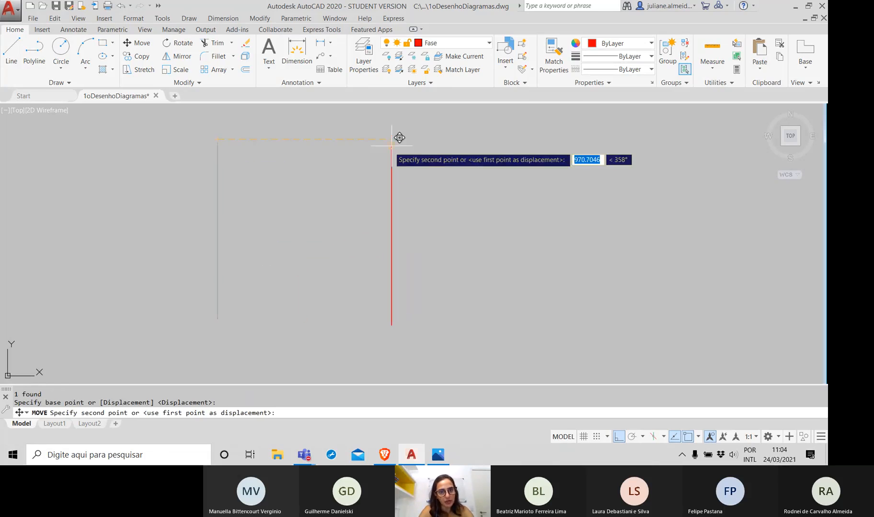
{"action": "left_click", "coordinate": [393, 146]}
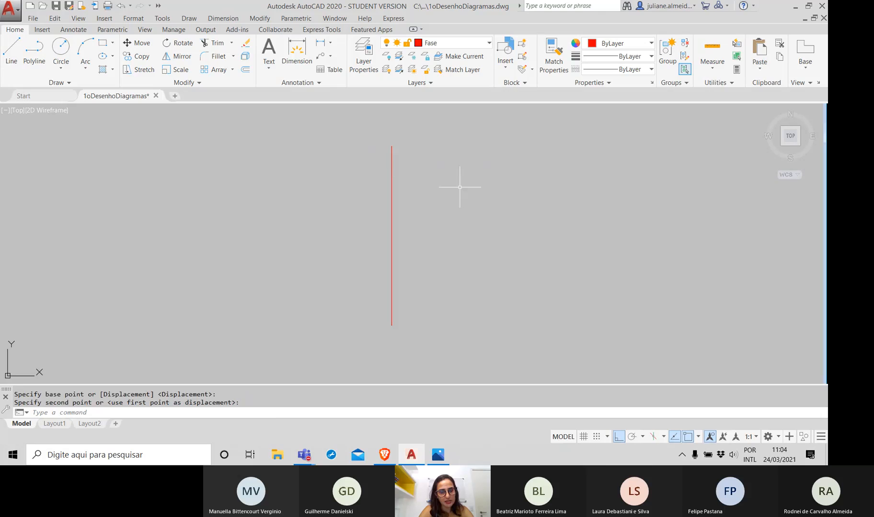
- Start the Move command on the vertical line, check the meeting chat in Teams and return to AutoCAD
{"action": "left_click", "coordinate": [391, 171]}
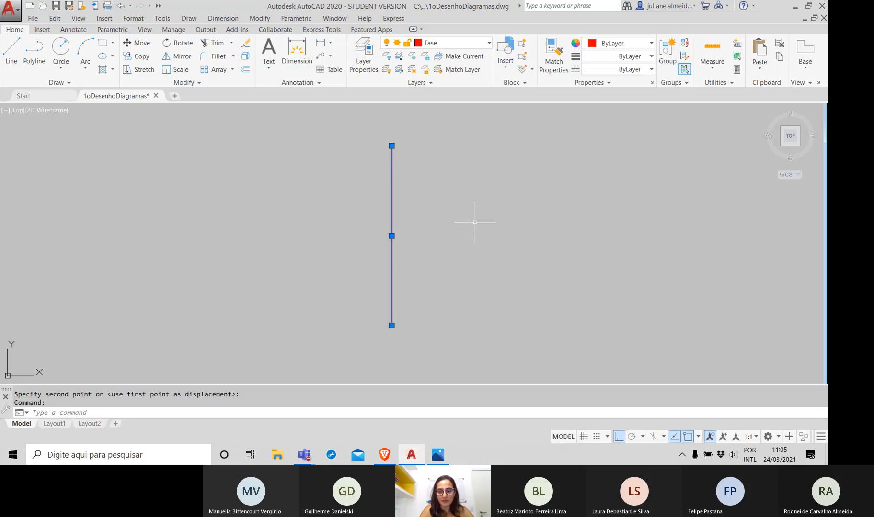
{"action": "type", "text": "move"}
{"action": "key", "text": "Return"}
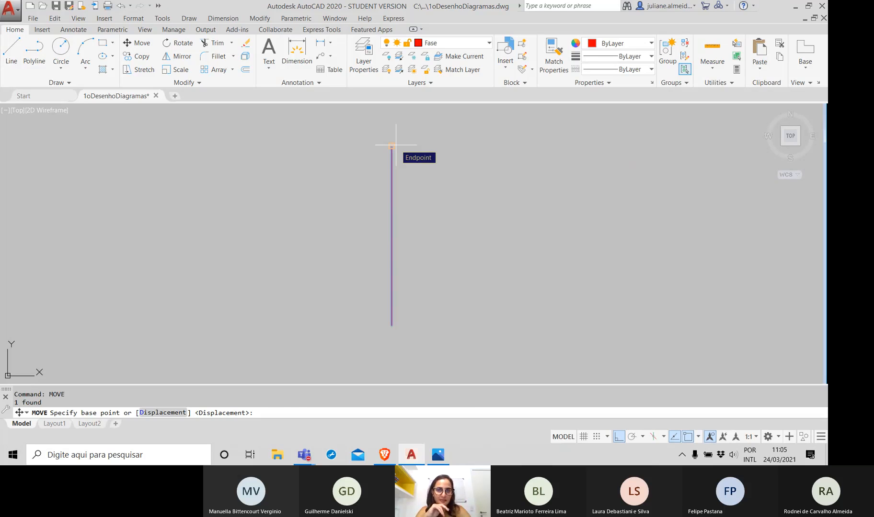
{"action": "mouse_move", "coordinate": [304, 455]}
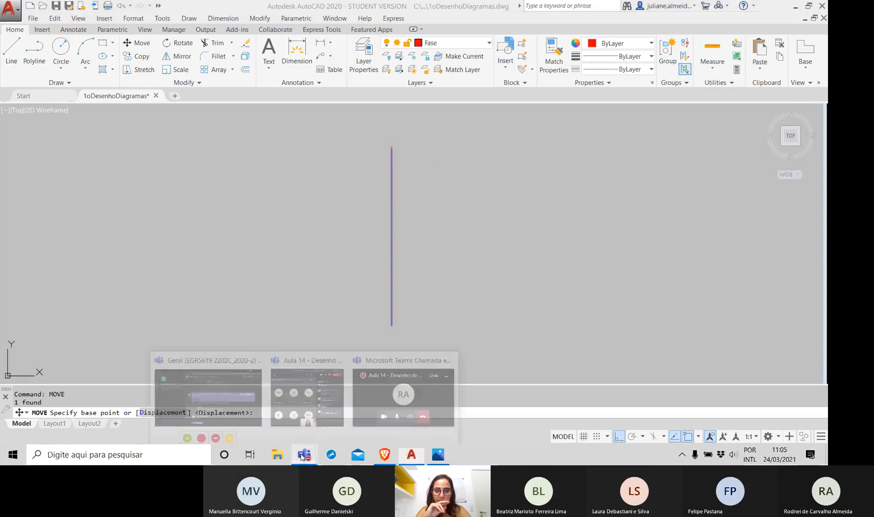
{"action": "mouse_move", "coordinate": [308, 386]}
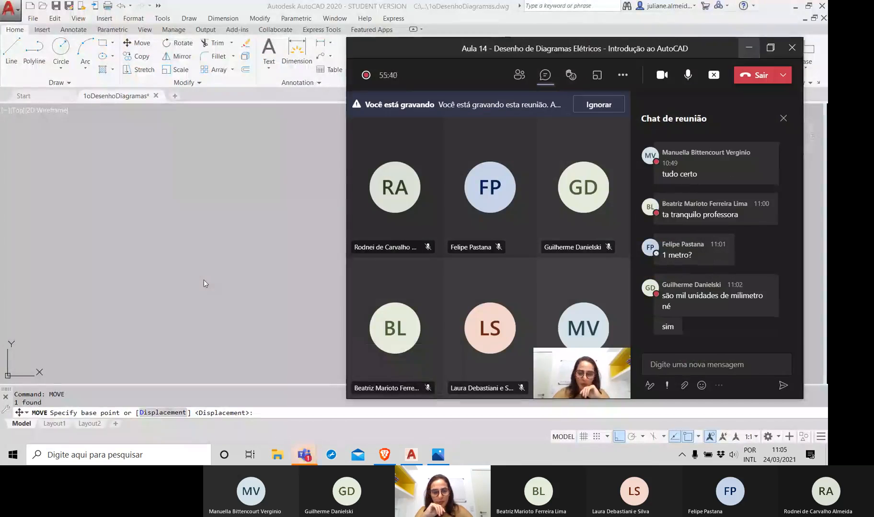
{"action": "key", "text": "alt+Tab"}
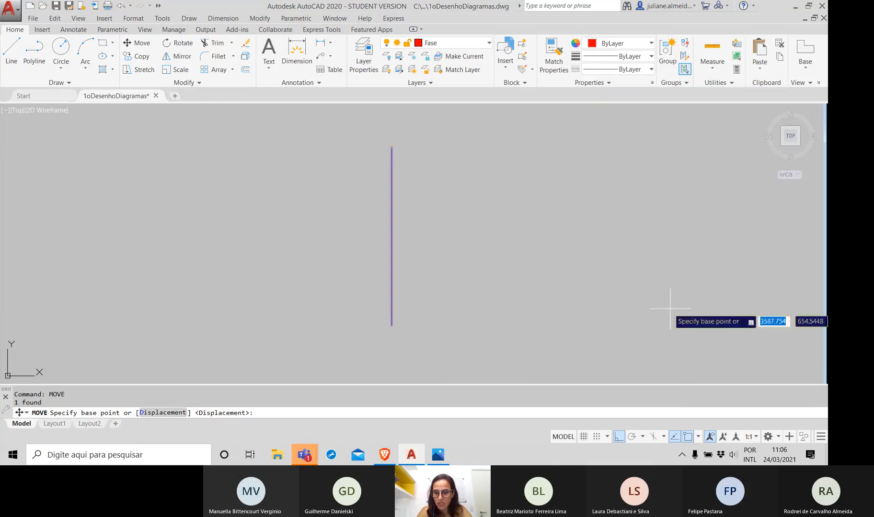
- Turn off object snap tracking and object snap, and cancel the line's move after checking the meeting chat in Teams
{"action": "left_click", "coordinate": [675, 437]}
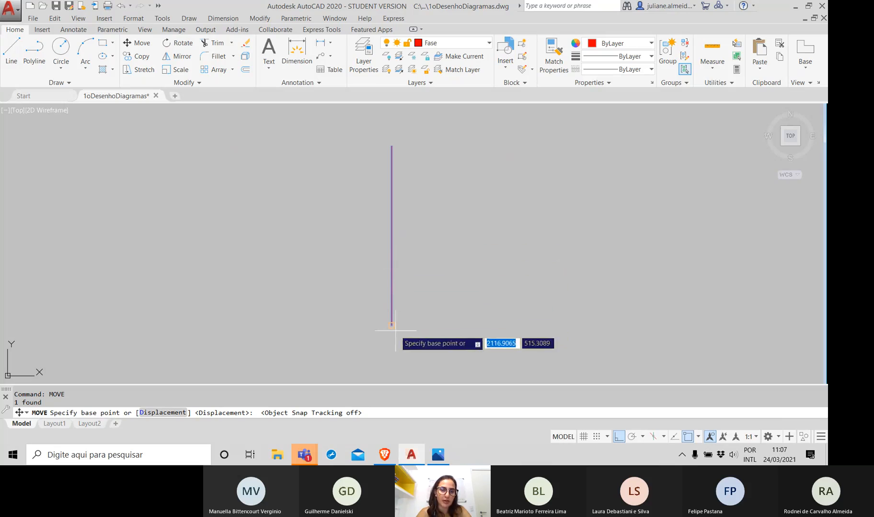
{"action": "left_click", "coordinate": [688, 436]}
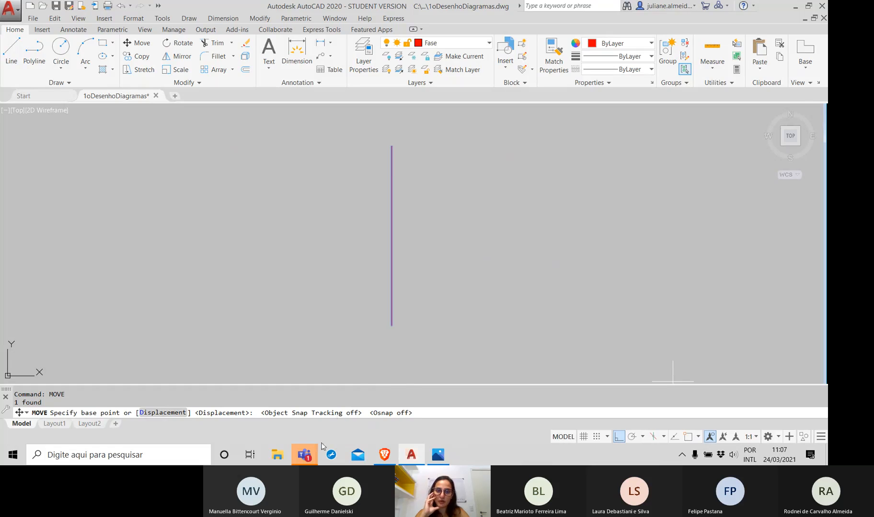
{"action": "mouse_move", "coordinate": [306, 461]}
{"action": "left_click", "coordinate": [352, 399]}
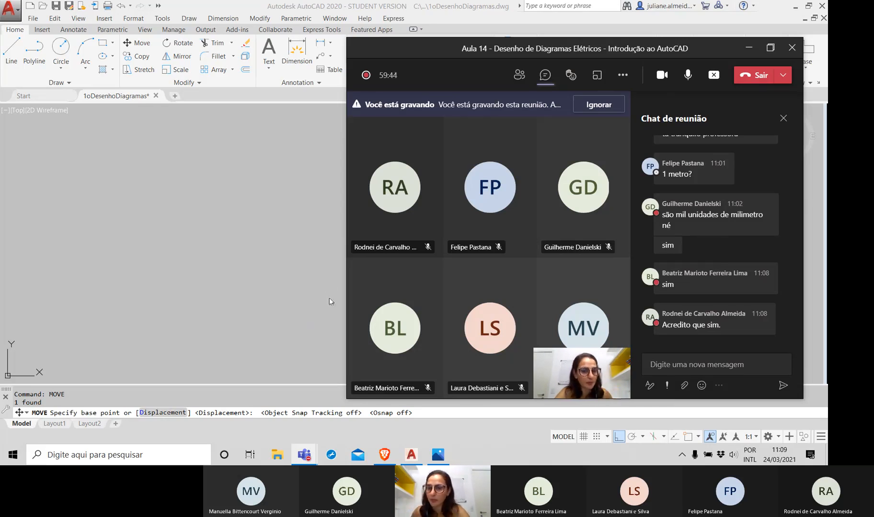
{"action": "left_click", "coordinate": [168, 229]}
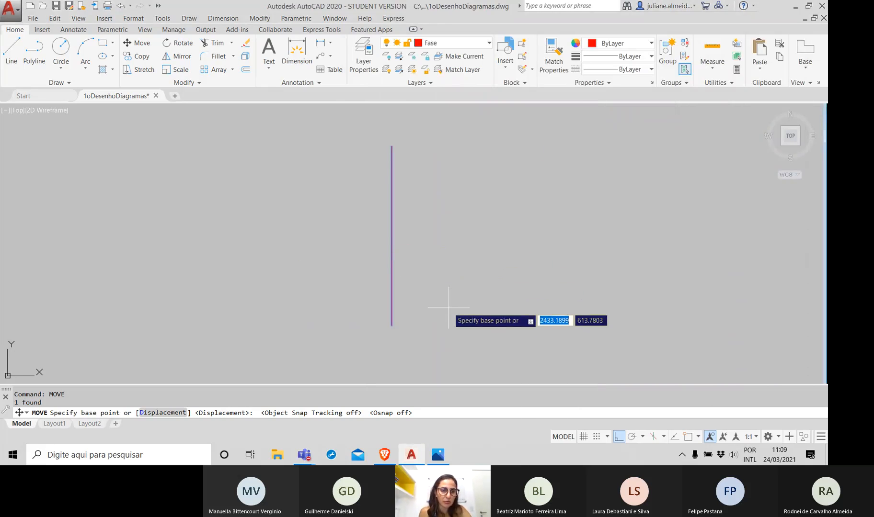
{"action": "key", "text": "Escape"}
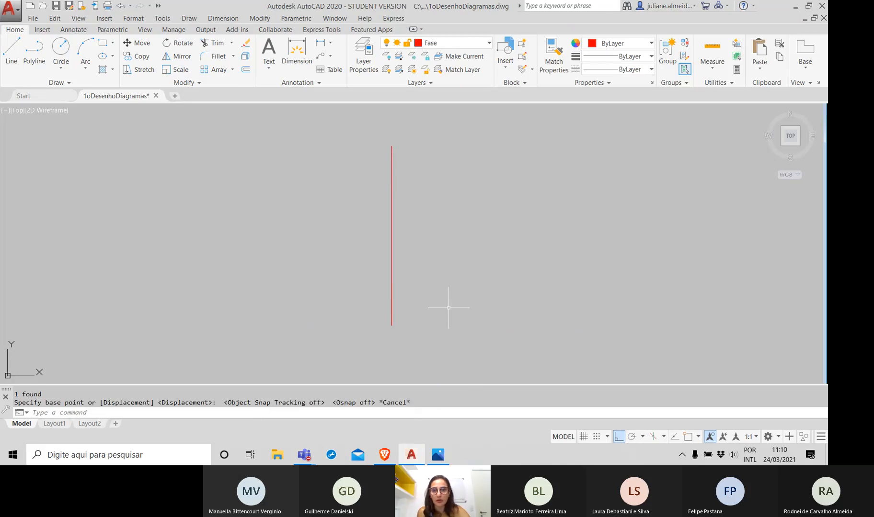
- Start moving the vertical line again, turning on object snap tracking and object snap after reviewing the available snap points
{"action": "left_click", "coordinate": [391, 287]}
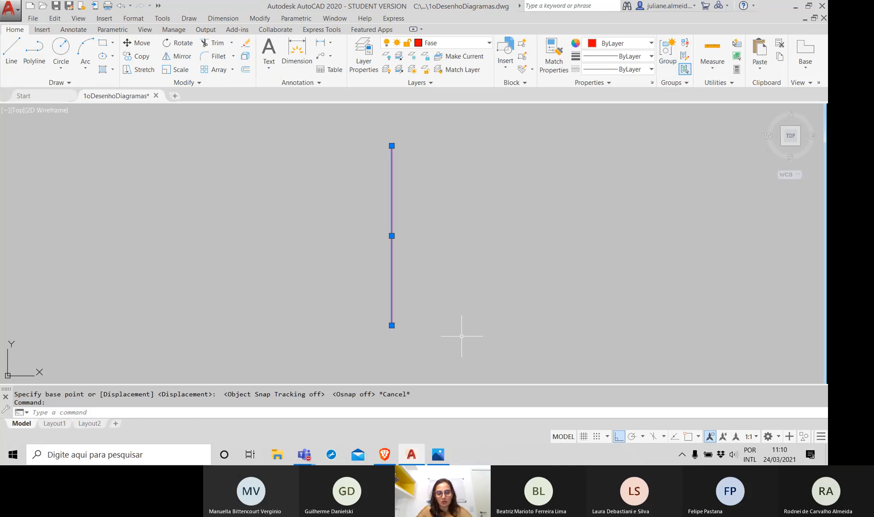
{"action": "type", "text": "mov"}
{"action": "key", "text": "Return"}
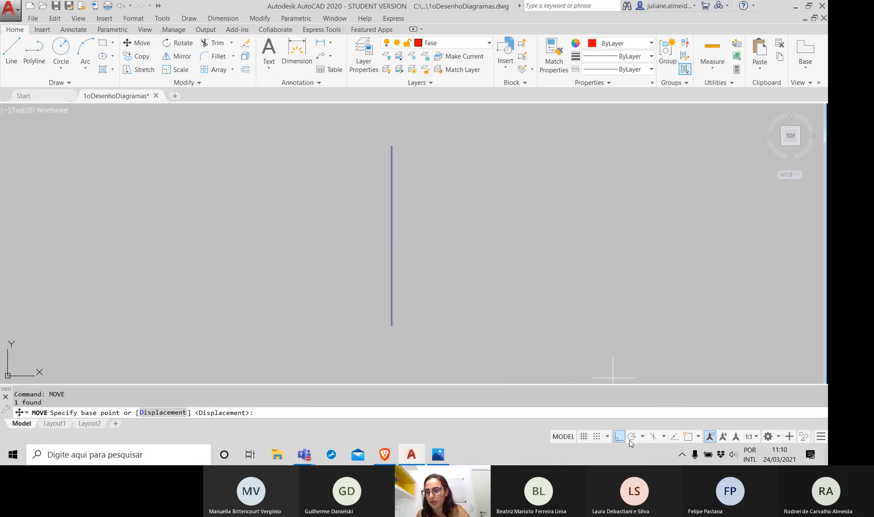
{"action": "left_click", "coordinate": [674, 437]}
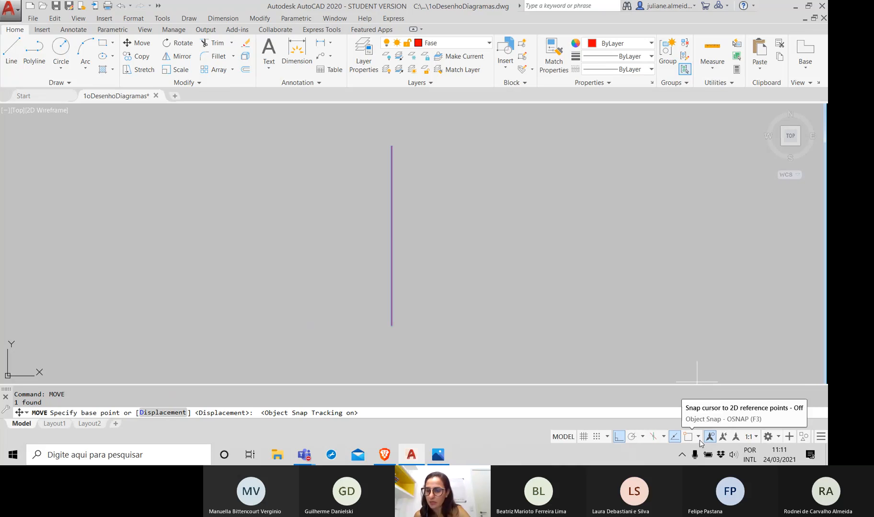
{"action": "left_click", "coordinate": [699, 441]}
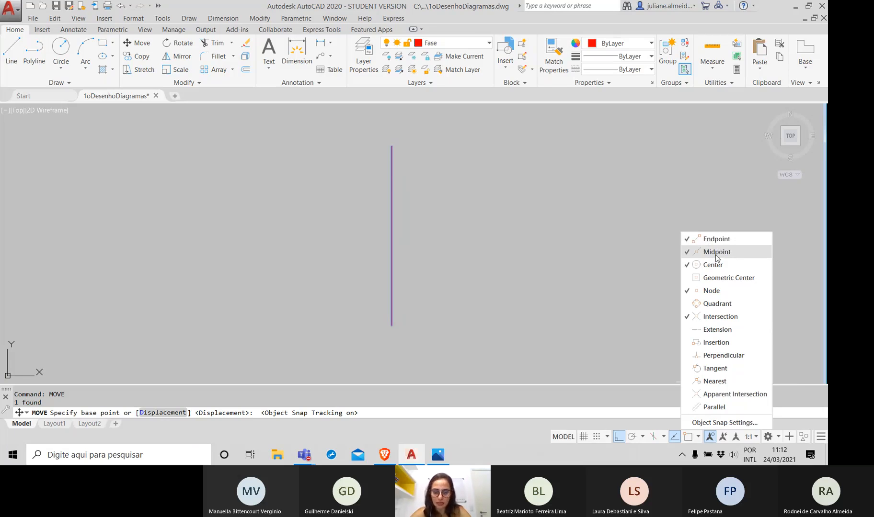
{"action": "left_click", "coordinate": [697, 439]}
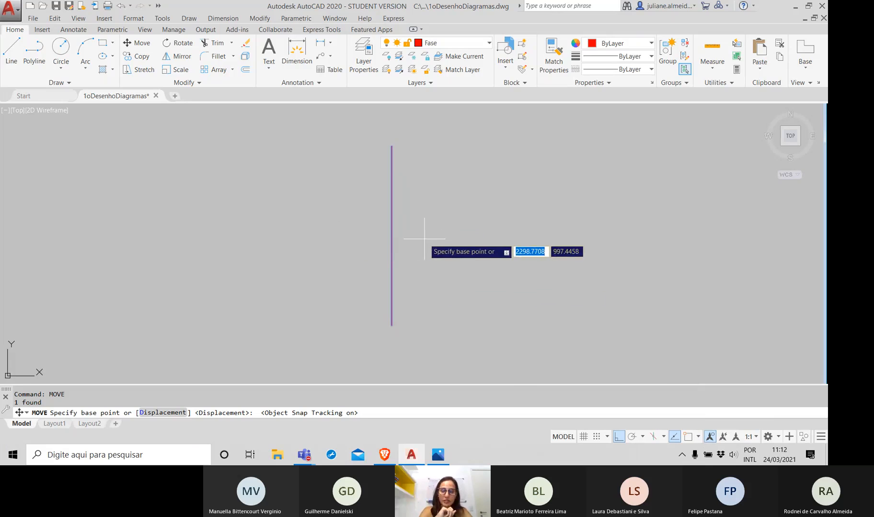
{"action": "left_click", "coordinate": [687, 436]}
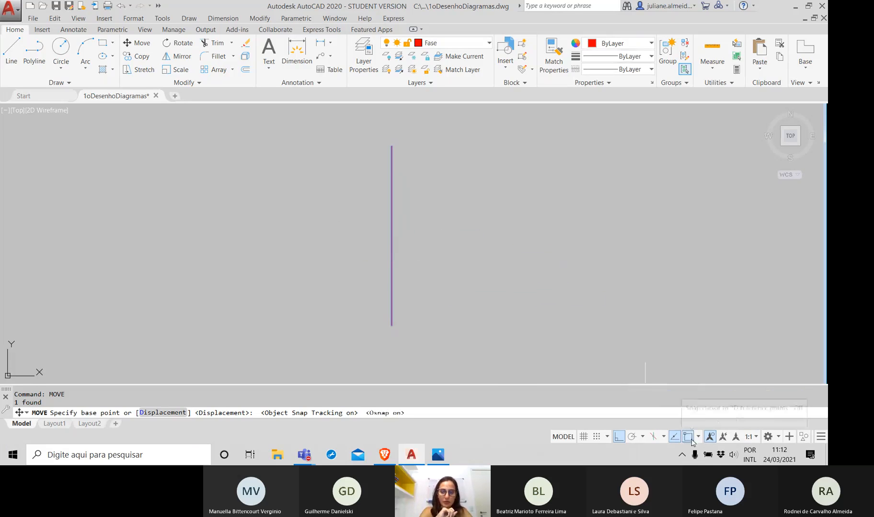
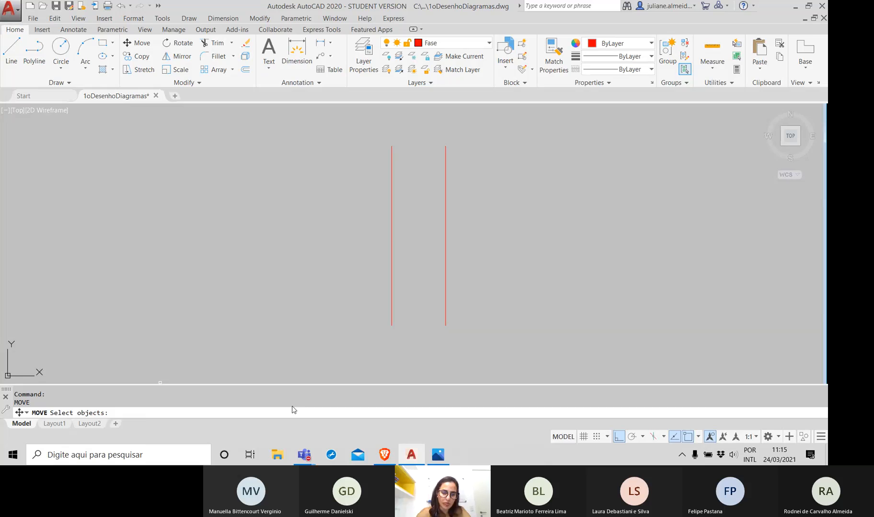
{"action": "key", "text": "Escape"}
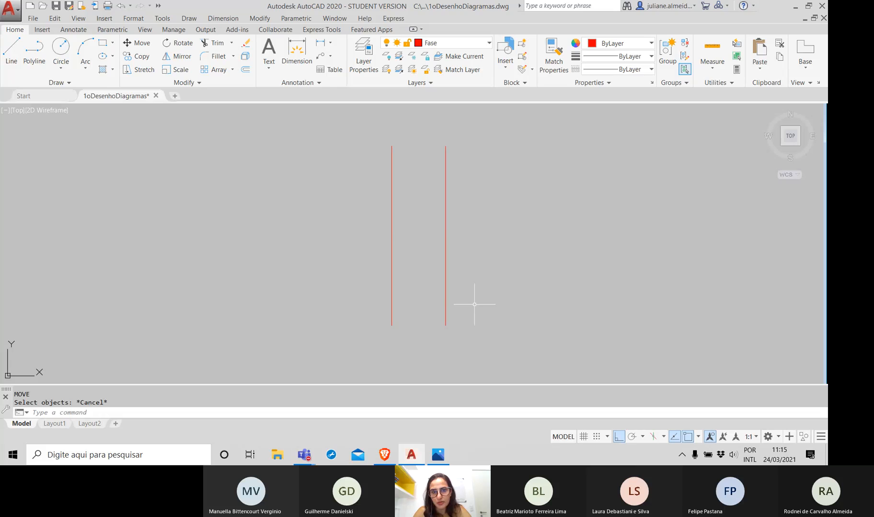
{"action": "left_click_drag", "start_coordinate": [471, 305], "coordinate": [433, 303]}
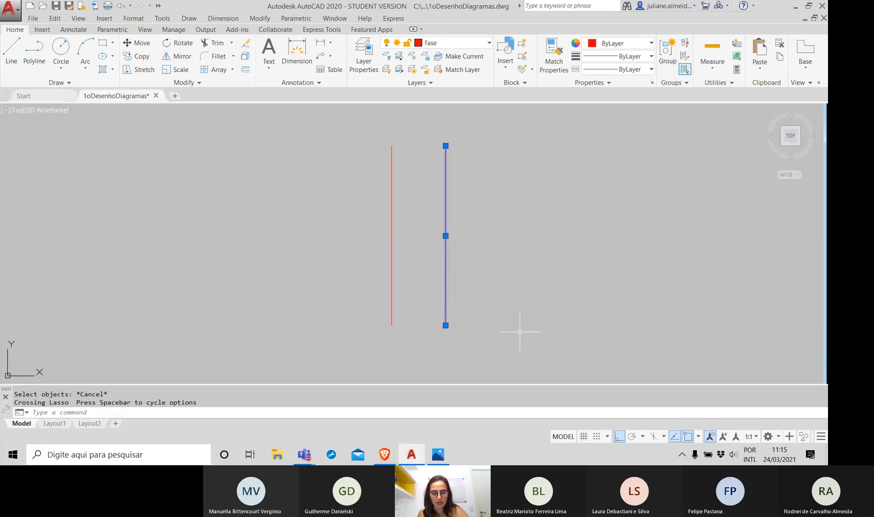
{"action": "type", "text": "cop"}
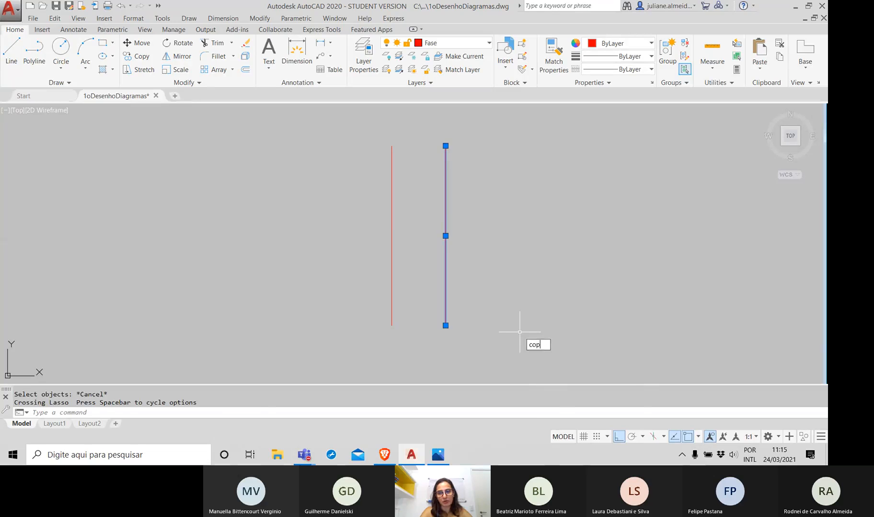
{"action": "type", "text": "y"}
{"action": "key", "text": "Return"}
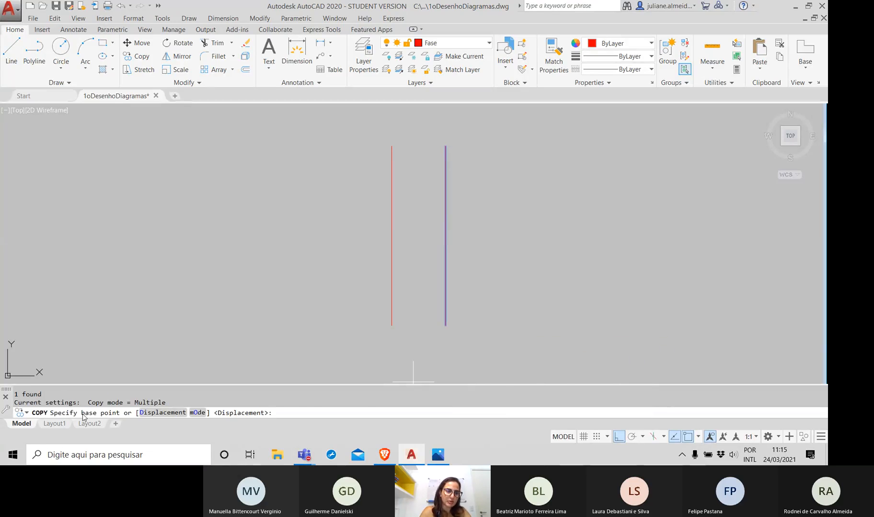
{"action": "left_click", "coordinate": [449, 329]}
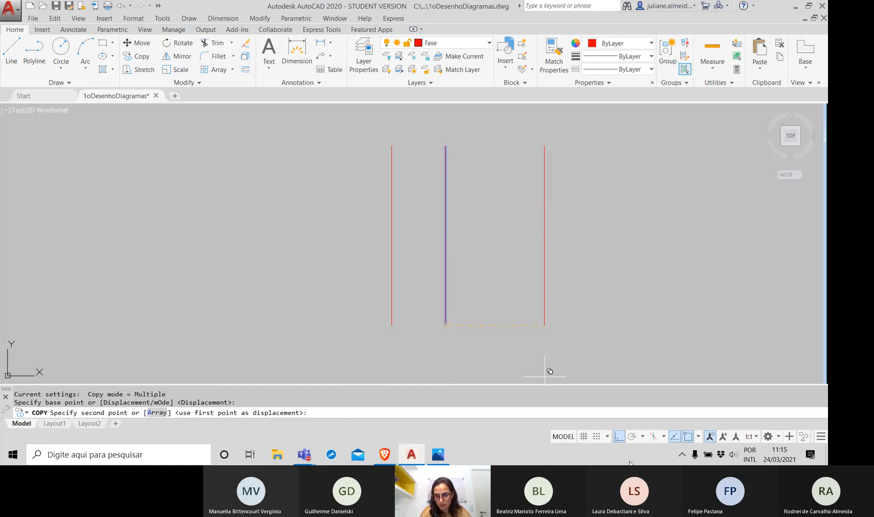
{"action": "left_click", "coordinate": [618, 437]}
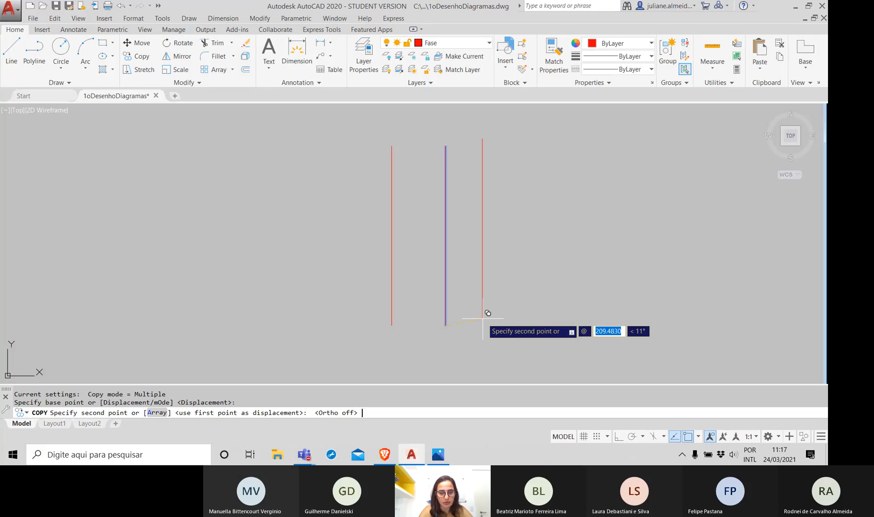
{"action": "type", "text": "300"}
{"action": "key", "text": "Tab"}
{"action": "type", "text": "0"}
{"action": "key", "text": "Return"}
{"action": "key", "text": "Return"}
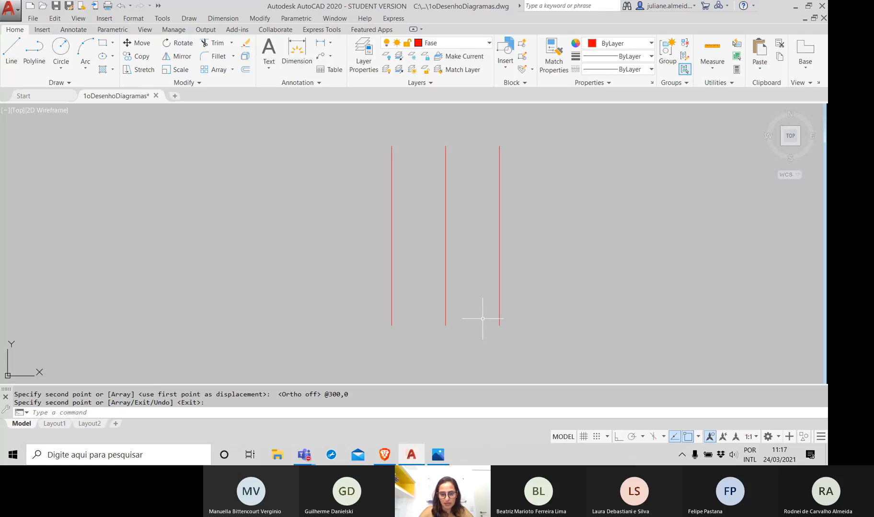
- Measure the distance from the middle vertical line's bottom endpoint to the left line's bottom endpoint, and exit the measuring command
{"action": "type", "text": "MEA"}
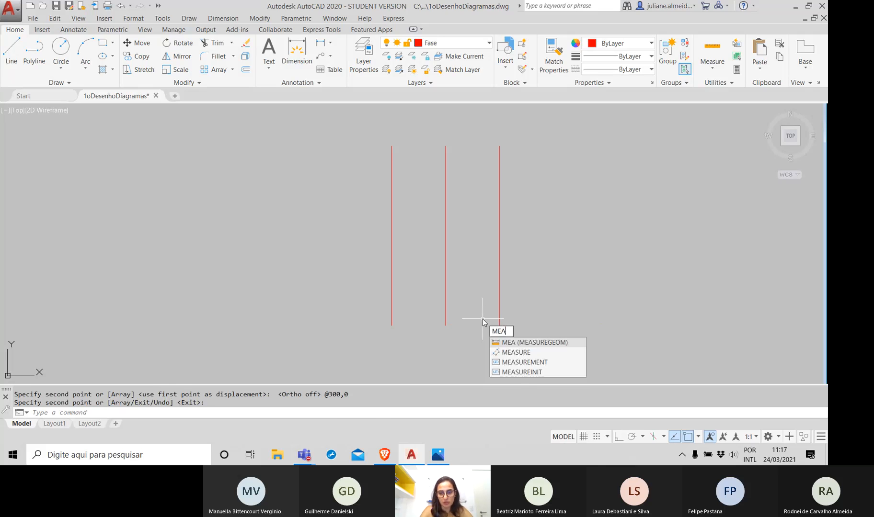
{"action": "key", "text": "Return"}
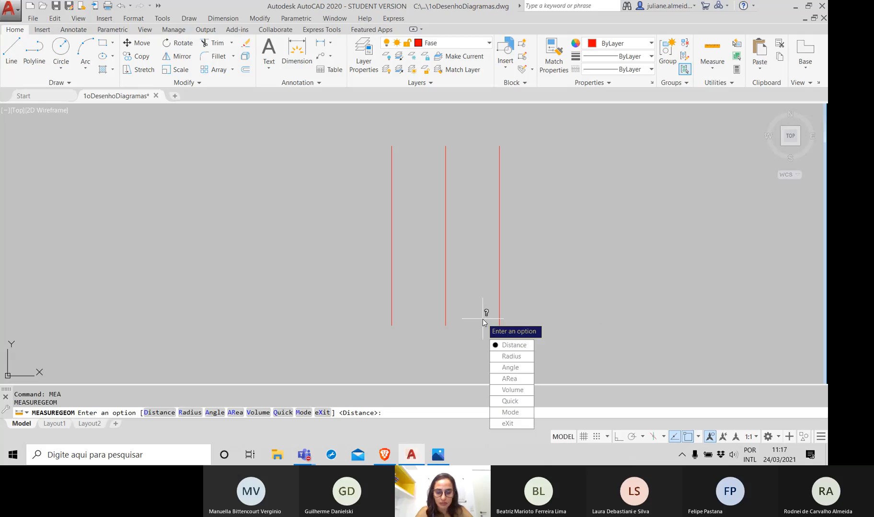
{"action": "type", "text": "d"}
{"action": "key", "text": "Return"}
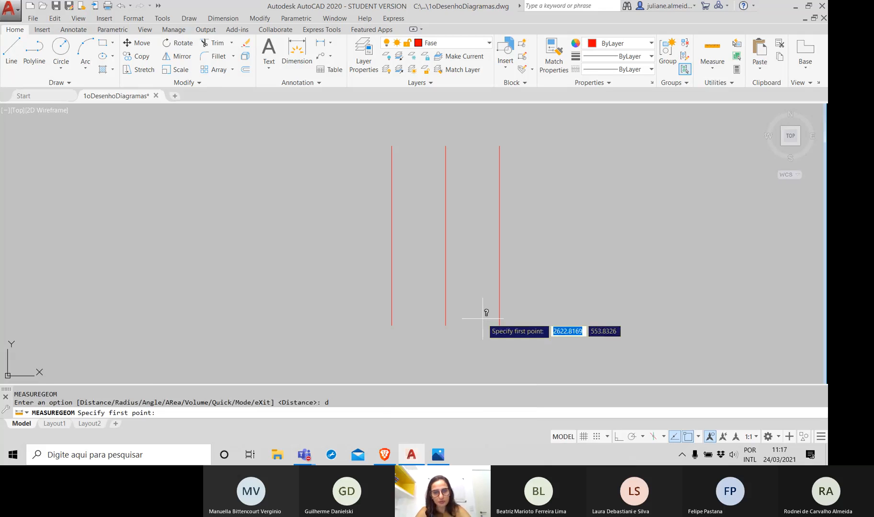
{"action": "left_click", "coordinate": [445, 325]}
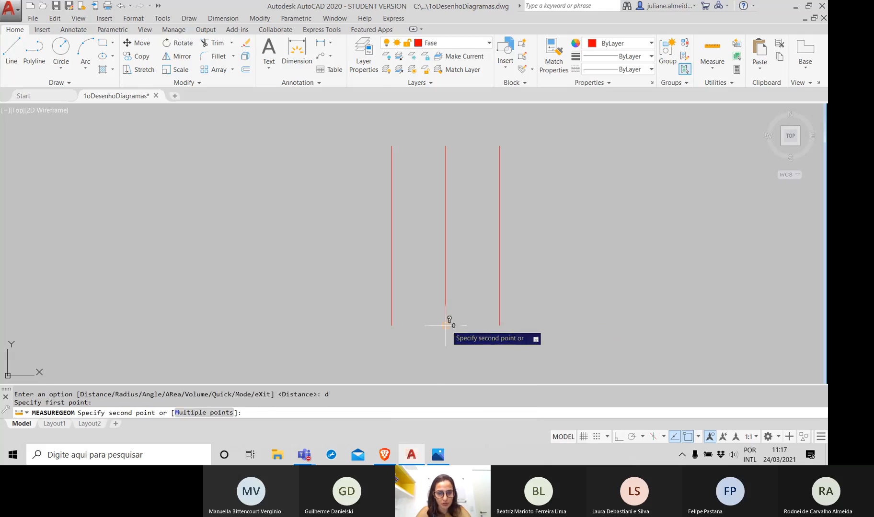
{"action": "left_click", "coordinate": [391, 326]}
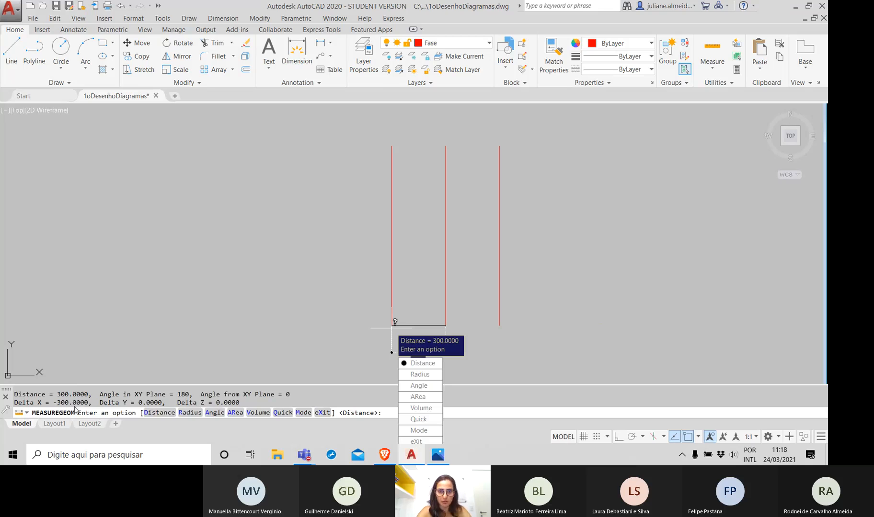
{"action": "left_click", "coordinate": [415, 441]}
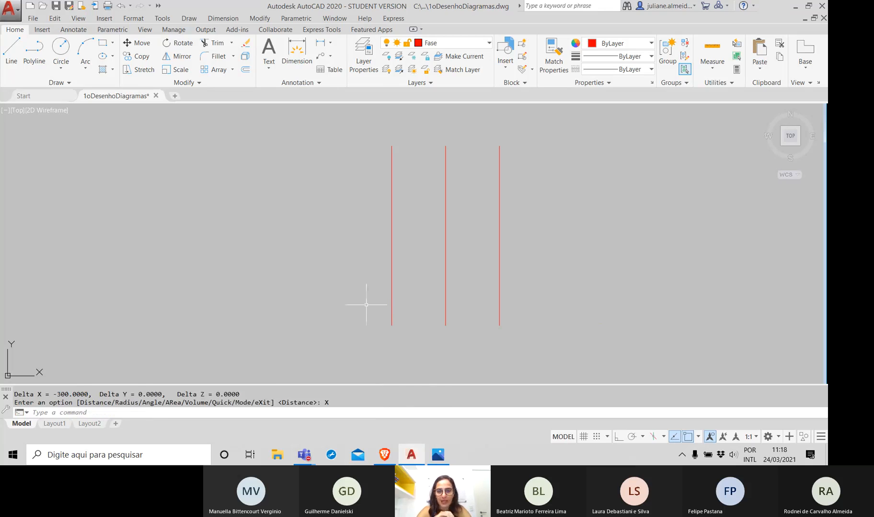
- Switch to the Teams meeting window to check the chat, and return to AutoCAD
{"action": "mouse_move", "coordinate": [305, 456]}
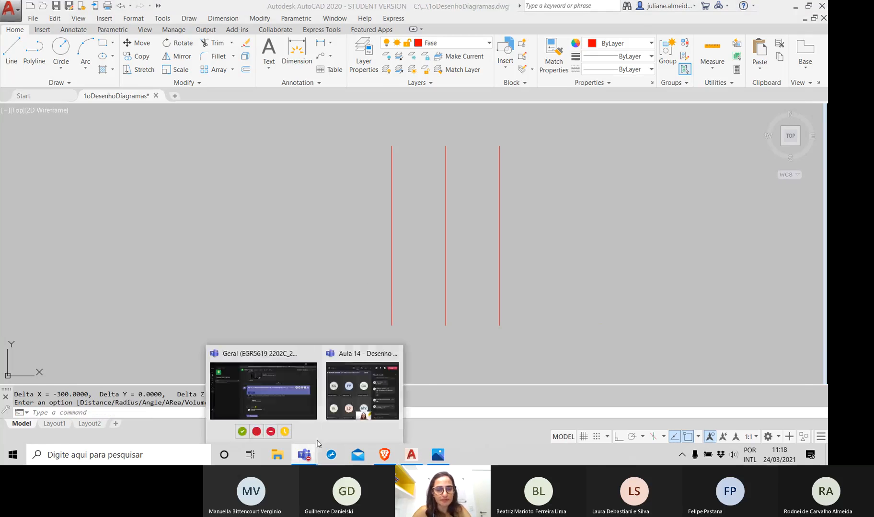
{"action": "left_click", "coordinate": [353, 397]}
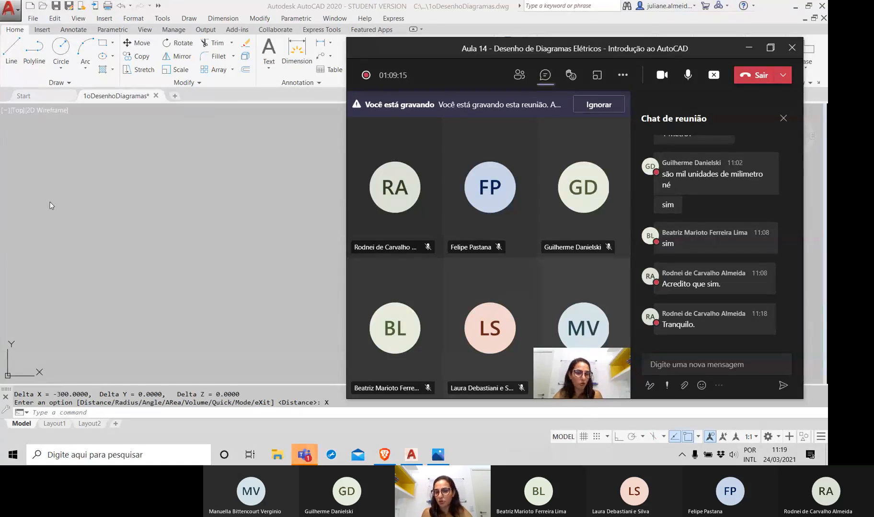
{"action": "left_click", "coordinate": [215, 259]}
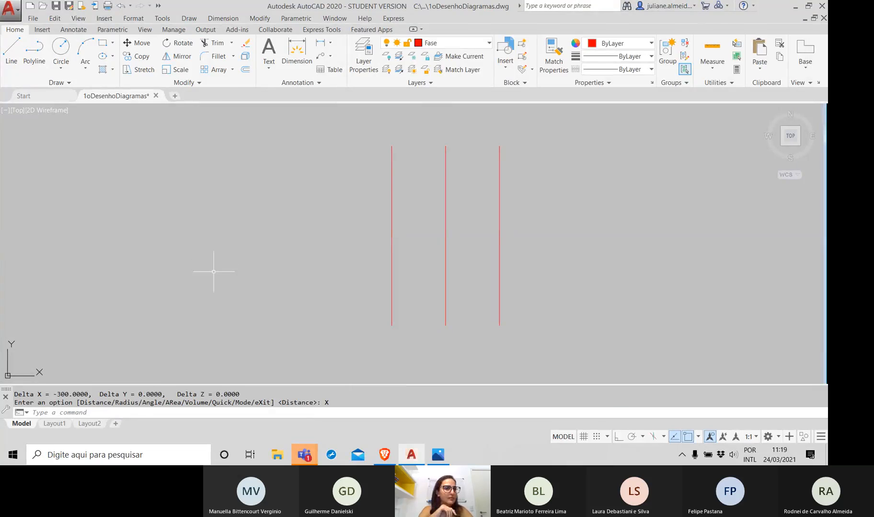
- Make Protecoes the current layer and change its layer color to index color 171
{"action": "left_click", "coordinate": [463, 45]}
{"action": "left_click", "coordinate": [460, 119]}
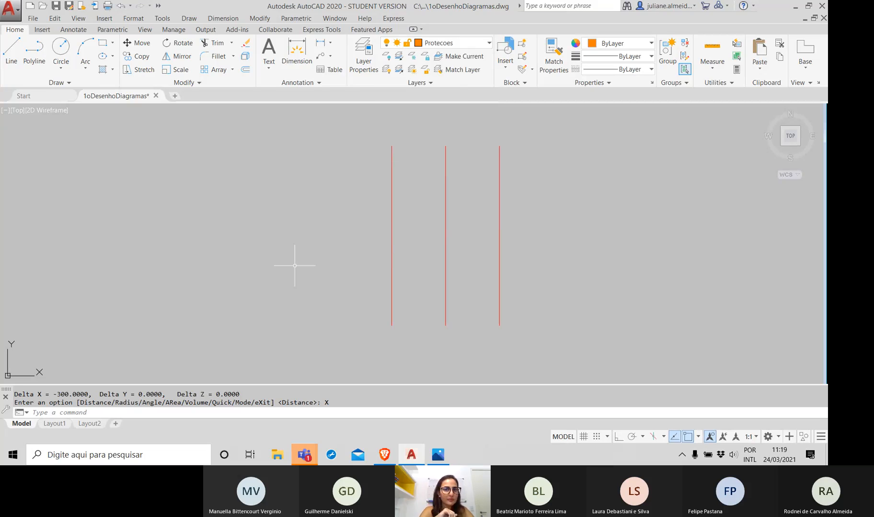
{"action": "left_click", "coordinate": [364, 53]}
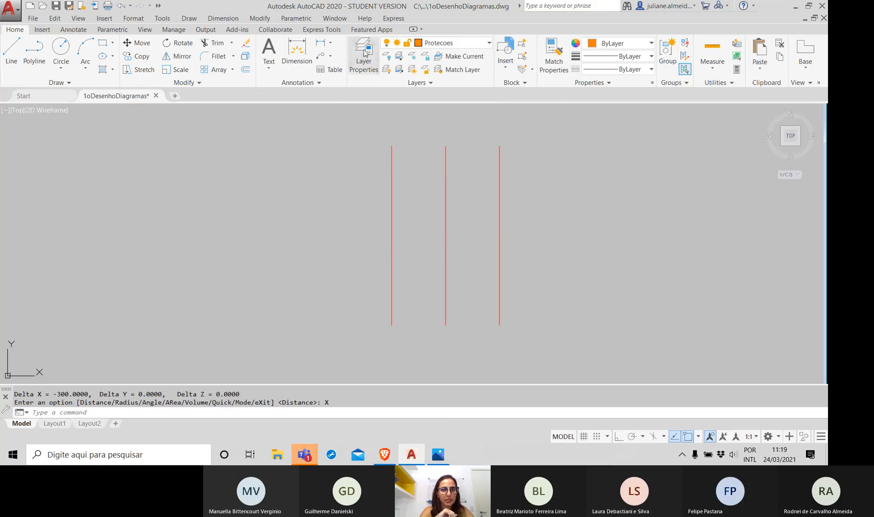
{"action": "left_click", "coordinate": [307, 192]}
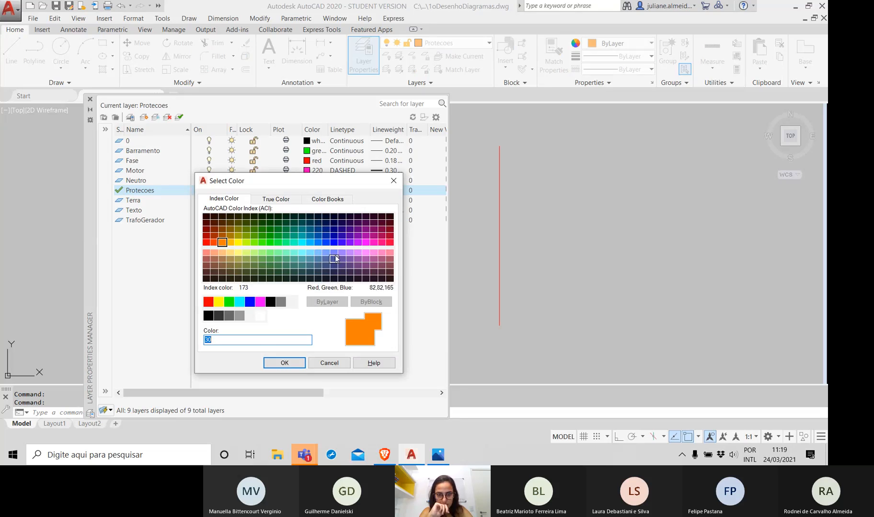
{"action": "left_click", "coordinate": [333, 253]}
{"action": "left_click", "coordinate": [284, 363]}
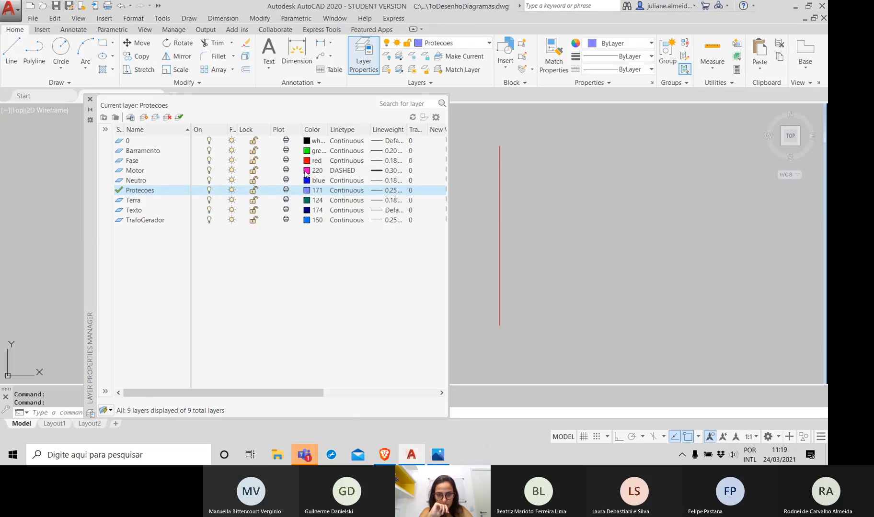
- Change the TrafoGerador layer's color to index color 30 and close the layer manager
{"action": "left_click", "coordinate": [308, 220]}
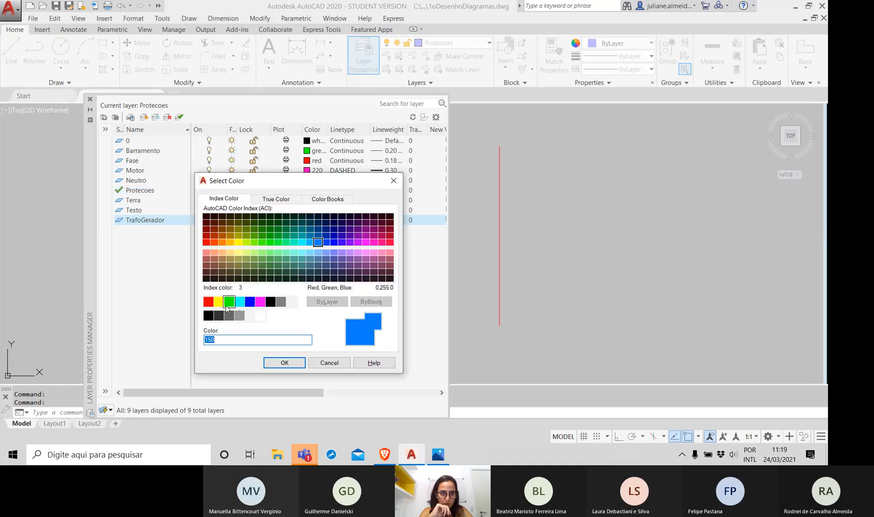
{"action": "left_click", "coordinate": [223, 247]}
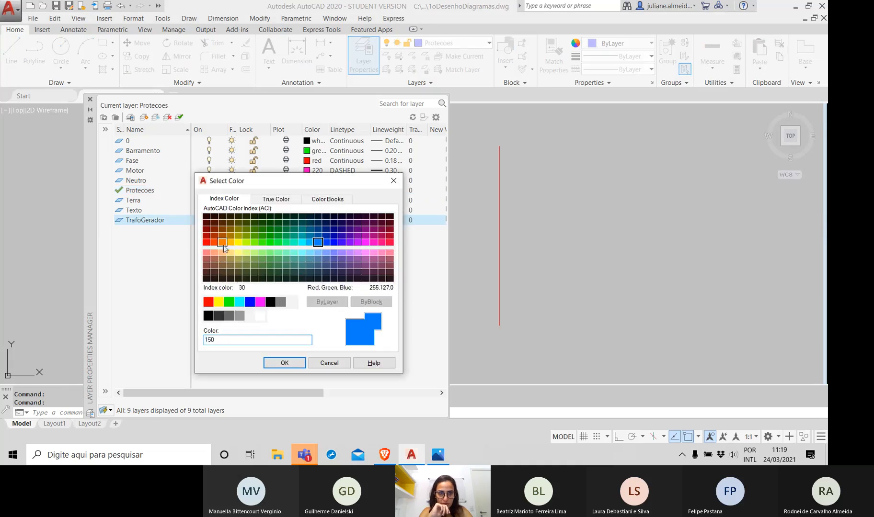
{"action": "left_click", "coordinate": [285, 362]}
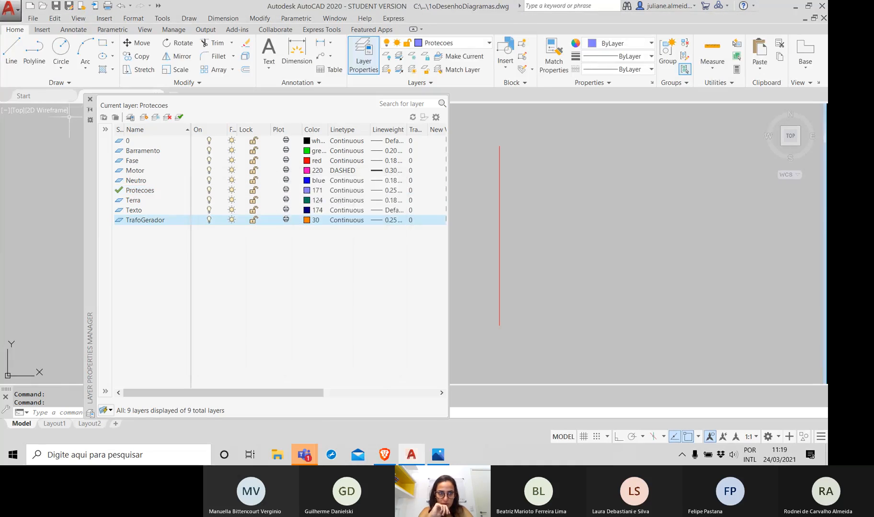
{"action": "left_click", "coordinate": [90, 99]}
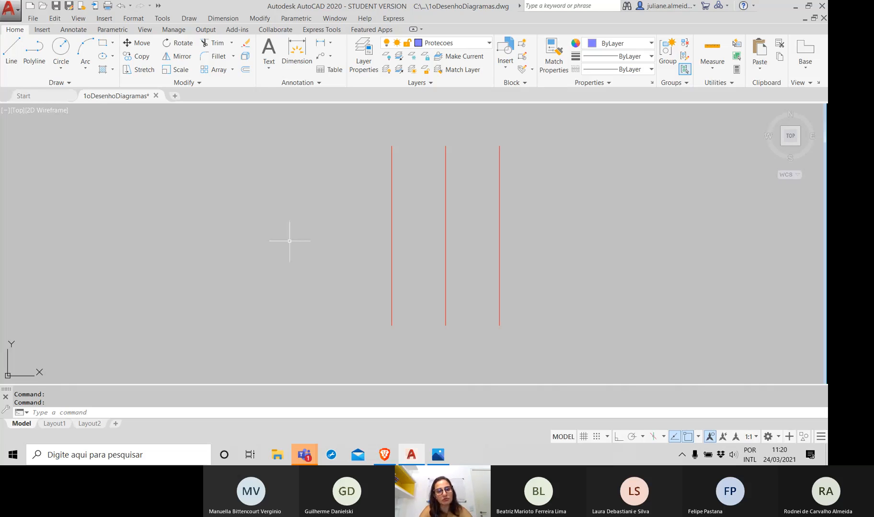
- Switch to the browser to view the Tarefa slide with the assignment diagrams in the PDF
{"action": "mouse_move", "coordinate": [393, 456]}
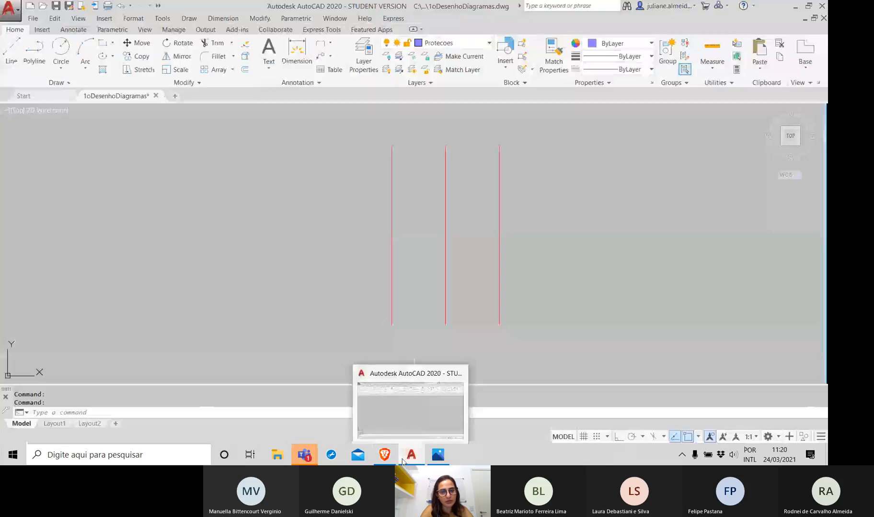
{"action": "left_click", "coordinate": [378, 459]}
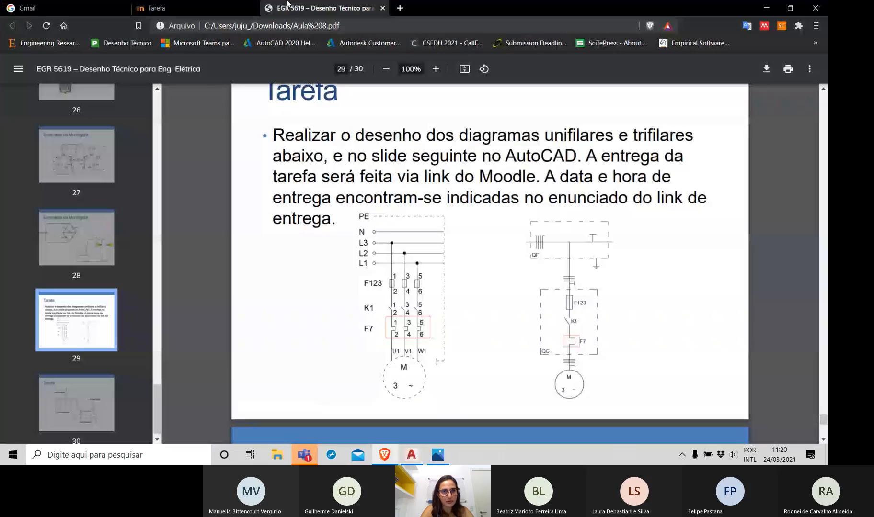
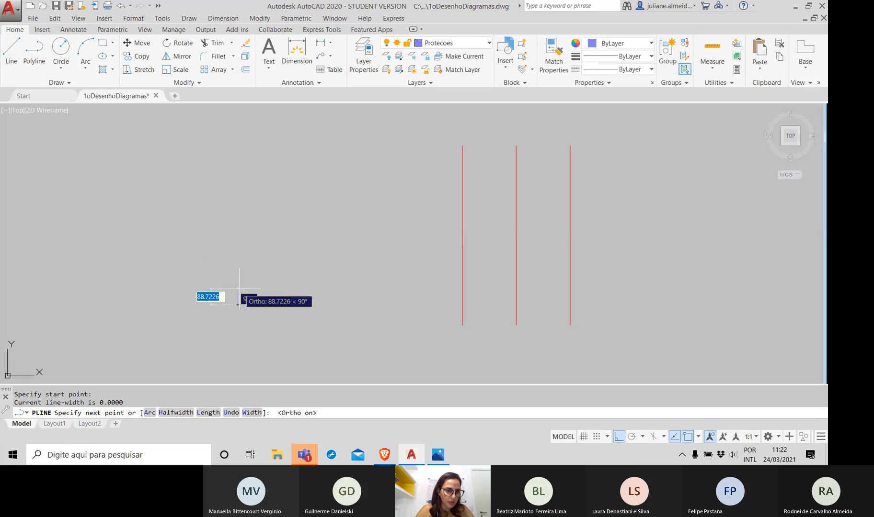
- Draw the contact symbol as one polyline: about 67 units up, a short run right, about 94 units at 120° with Ortho off, and straight up
{"action": "scroll", "coordinate": [240, 287], "scroll_direction": "up", "scroll_amount": 2}
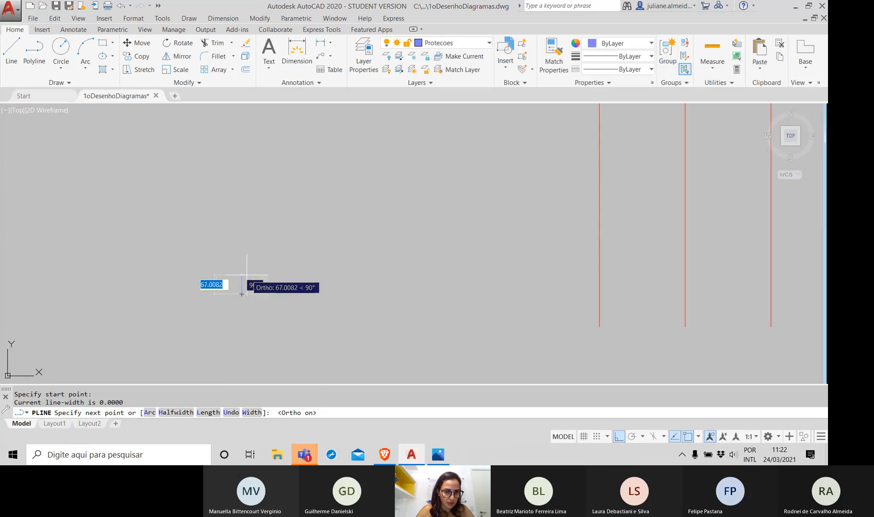
{"action": "left_click", "coordinate": [243, 275]}
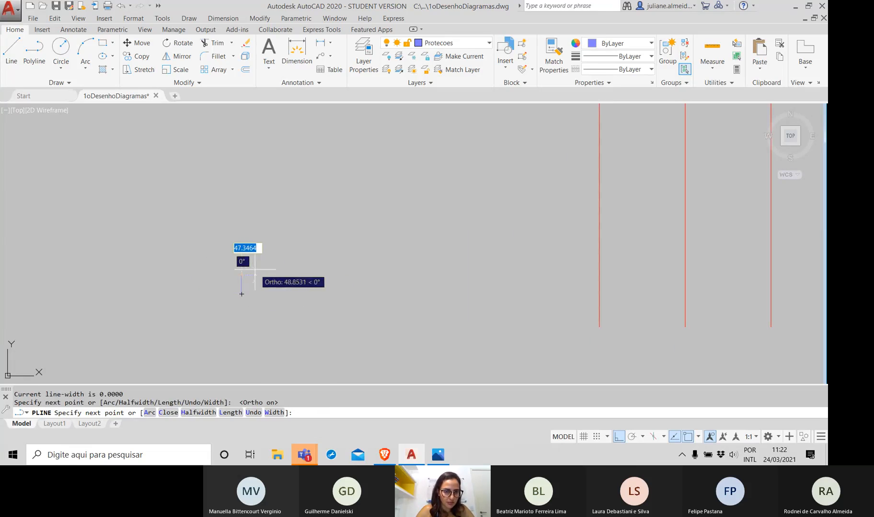
{"action": "left_click", "coordinate": [254, 275]}
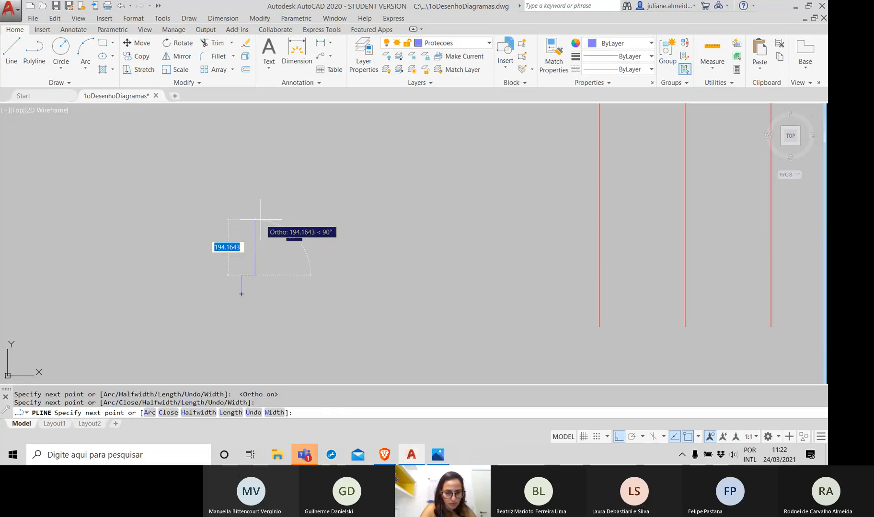
{"action": "key", "text": "F8"}
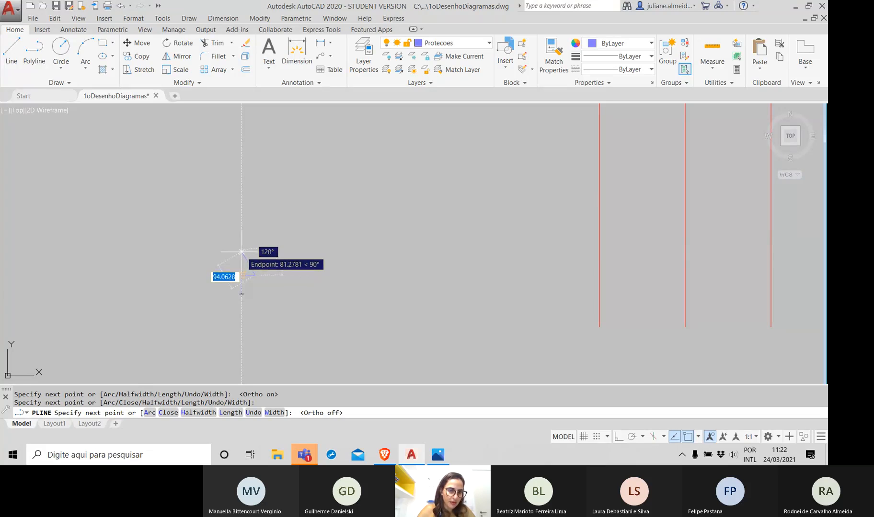
{"action": "left_click", "coordinate": [241, 251]}
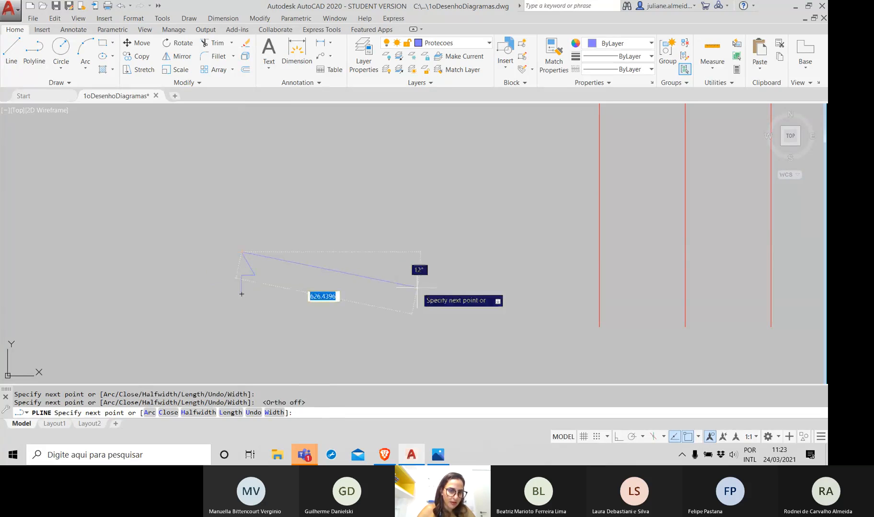
{"action": "left_click", "coordinate": [242, 231]}
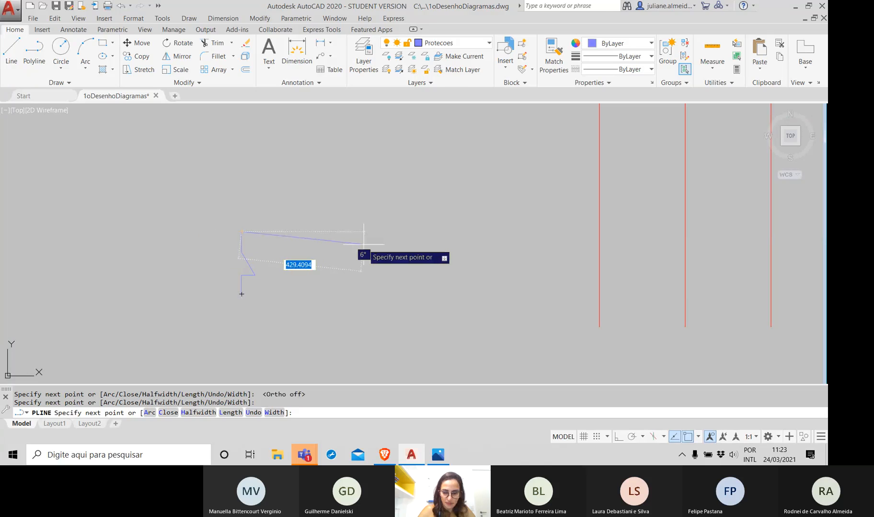
{"action": "key", "text": "Return"}
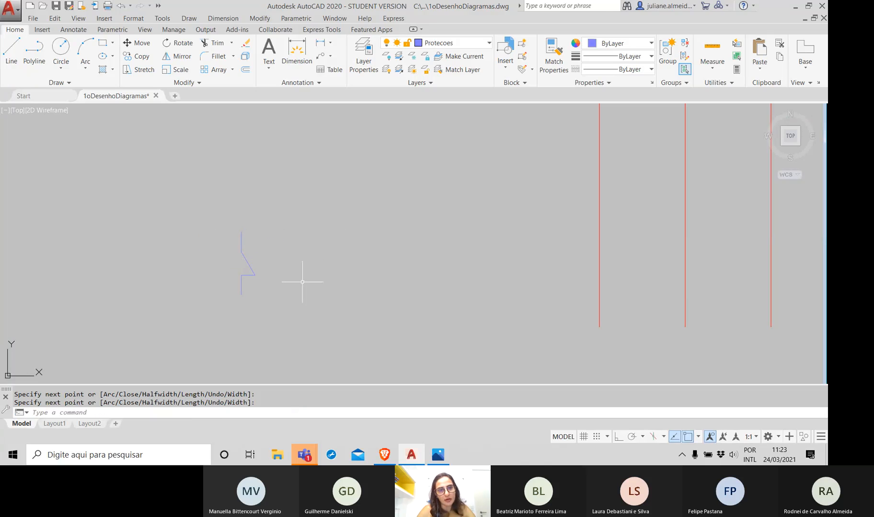
{"action": "left_click", "coordinate": [294, 315]}
{"action": "left_click", "coordinate": [171, 207]}
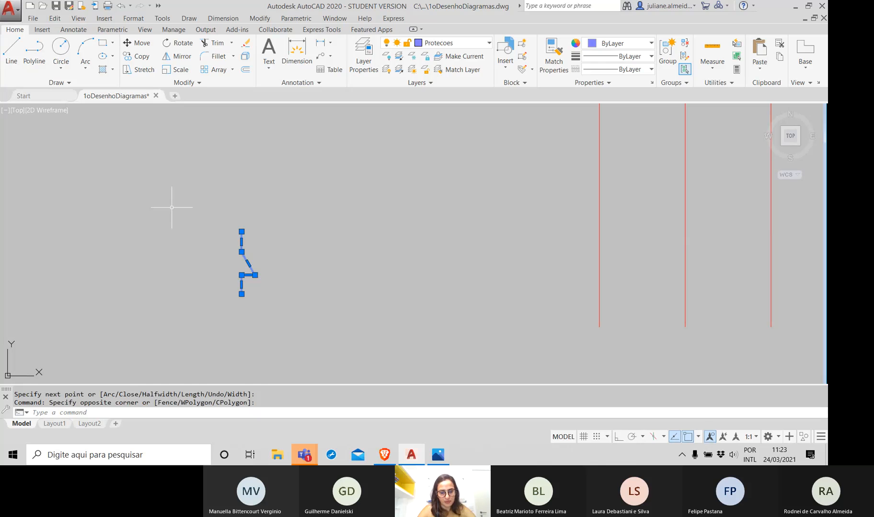
{"action": "key", "text": "Escape"}
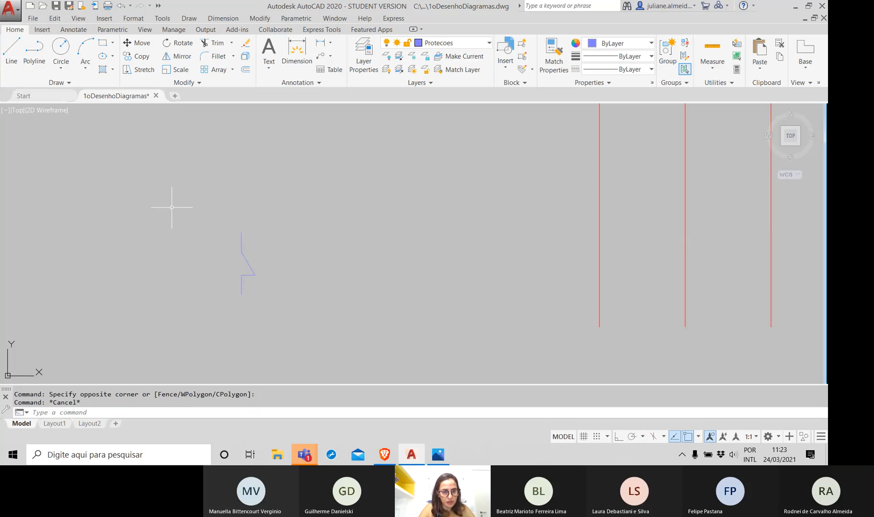
- Switch to the PDF in the browser to compare the K1 contact symbol's orientation with the drawn one, and return to AutoCAD
{"action": "key", "text": "alt+Tab"}
{"action": "key", "text": "alt+Tab"}
{"action": "key", "text": "alt+Tab"}
{"action": "key", "text": "alt+Tab"}
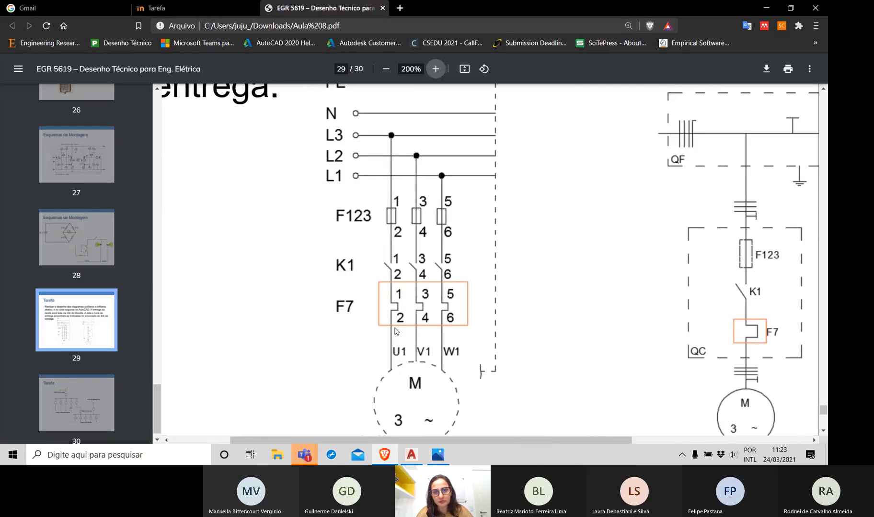
{"action": "key", "text": "alt+Tab"}
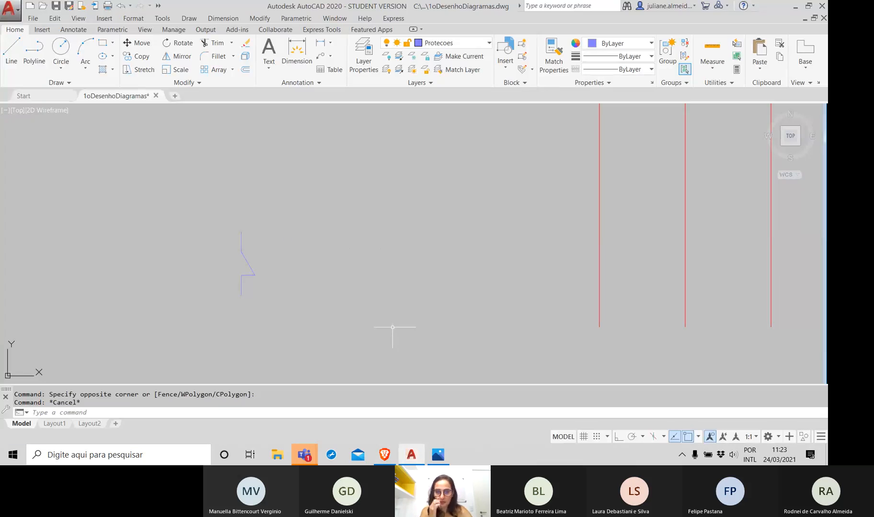
- Rotate the contact symbol 180° about the free end of its upper vertical segment
{"action": "type", "text": "roate"}
{"action": "key", "text": "BackSpace"}
{"action": "key", "text": "BackSpace"}
{"action": "key", "text": "BackSpace"}
{"action": "type", "text": "tate"}
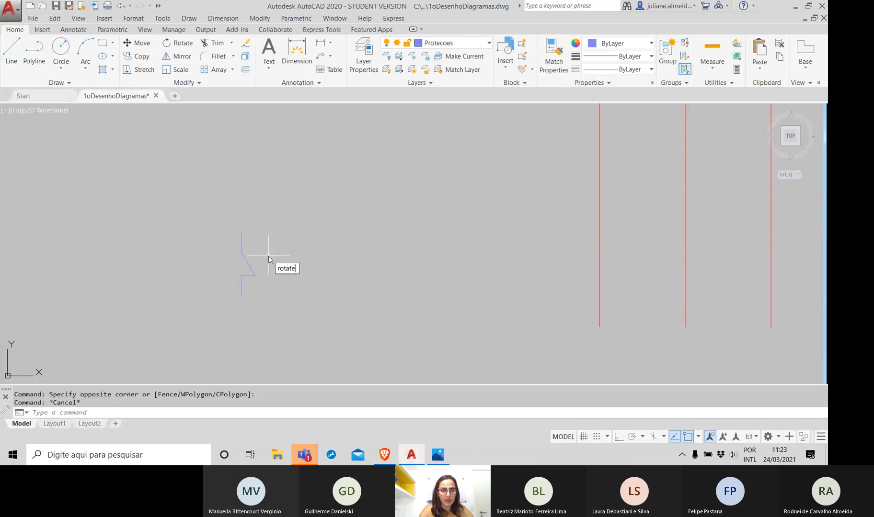
{"action": "key", "text": "Return"}
{"action": "left_click", "coordinate": [284, 310]}
{"action": "left_click", "coordinate": [197, 234]}
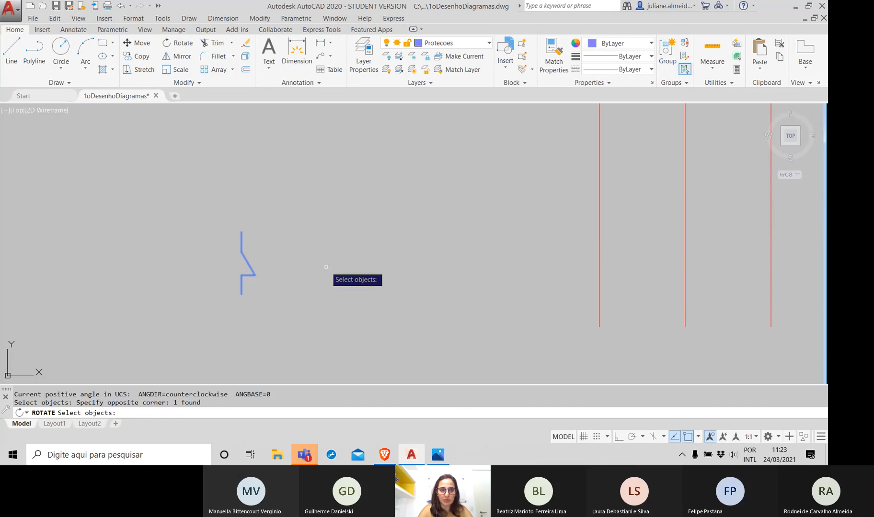
{"action": "key", "text": "Return"}
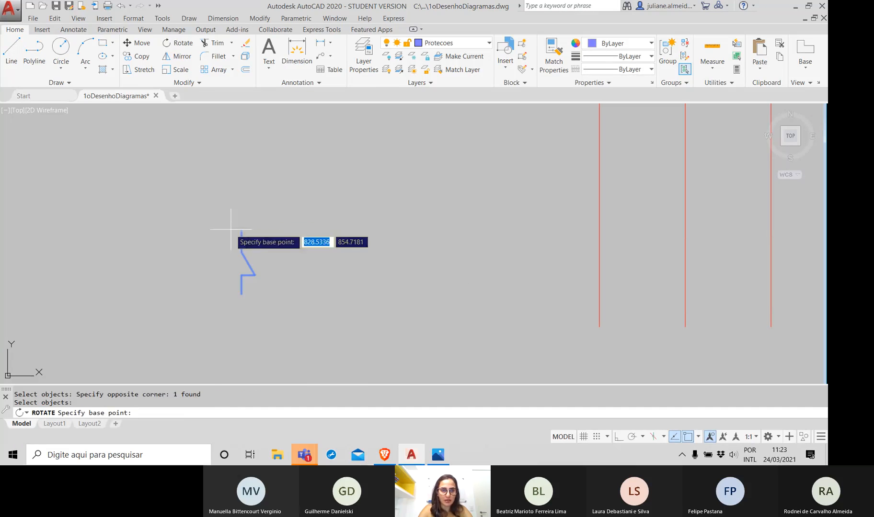
{"action": "left_click", "coordinate": [241, 232]}
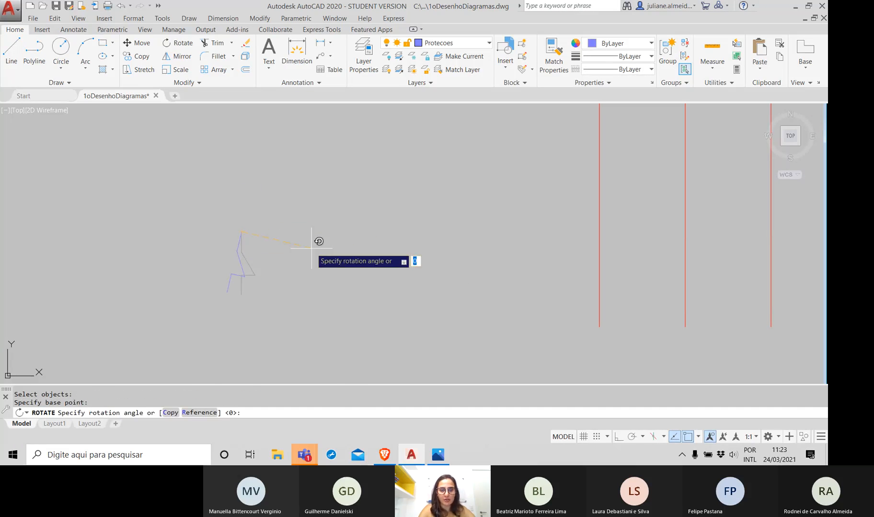
{"action": "type", "text": "180"}
{"action": "key", "text": "Return"}
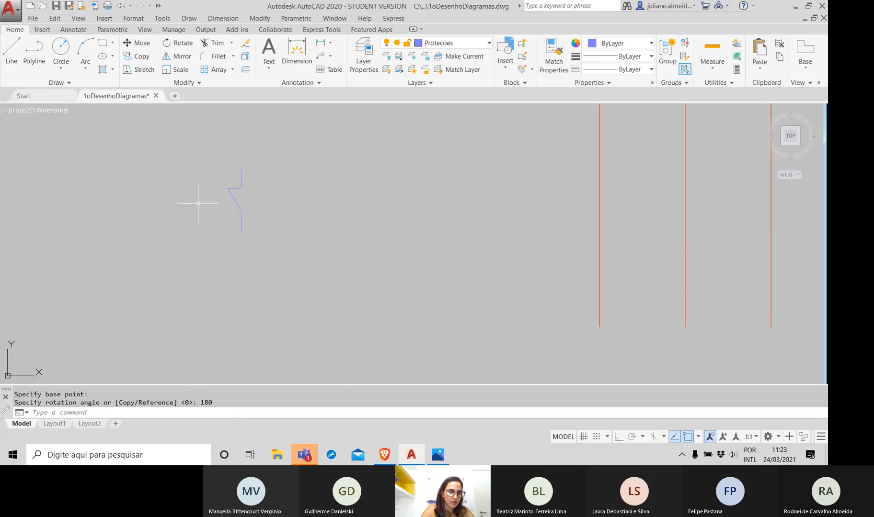
- Compare the rotated contact symbol with the K1 contacts on the Tarefa slide in the browser, and return to AutoCAD
{"action": "left_click", "coordinate": [382, 275]}
{"action": "left_click", "coordinate": [178, 161]}
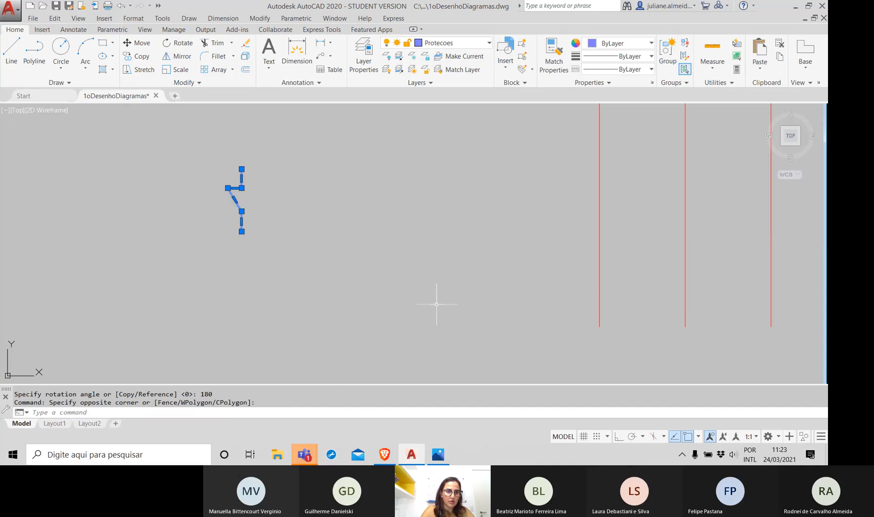
{"action": "key", "text": "Escape"}
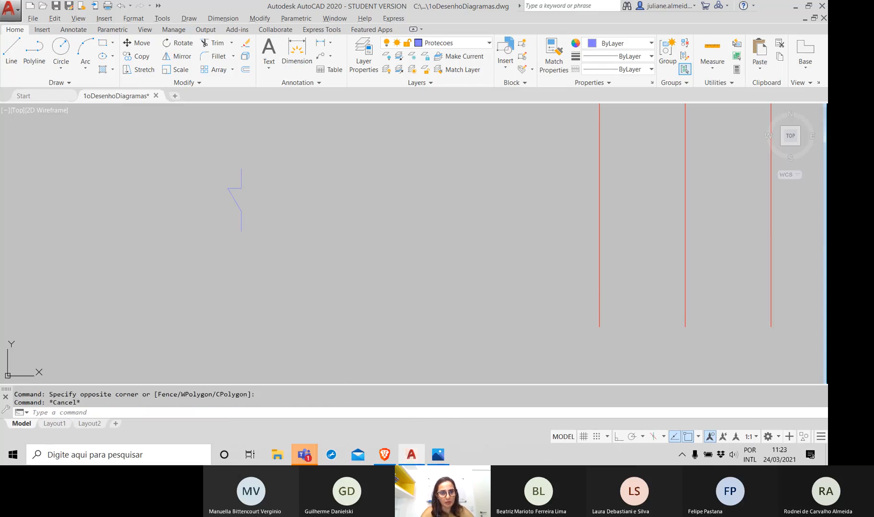
{"action": "key", "text": "alt+Tab"}
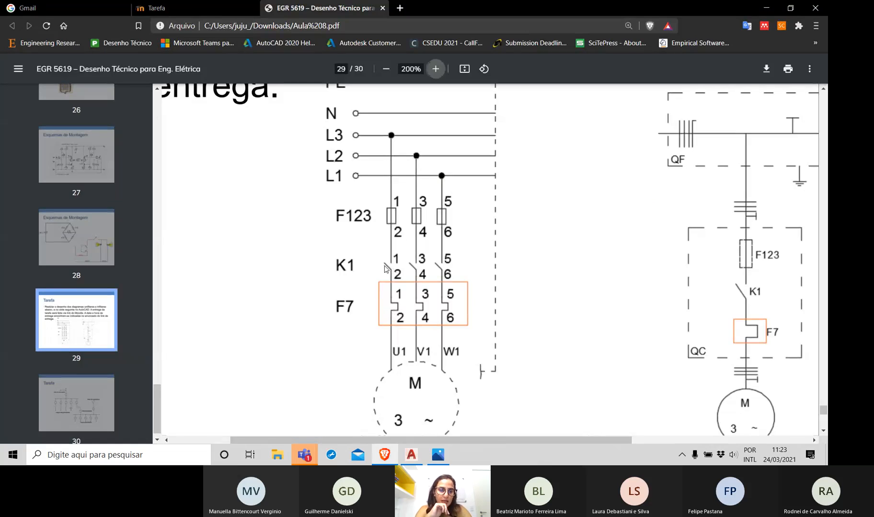
{"action": "key", "text": "alt+Tab"}
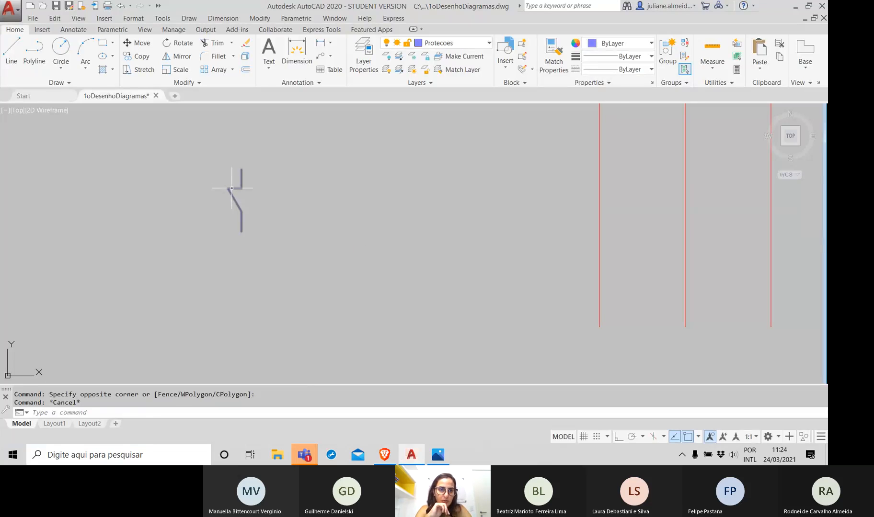
- Draw a circle overlapping the contact symbol and shrink its radius to about 77 units by stretching its upper quadrant
{"action": "left_click", "coordinate": [60, 47]}
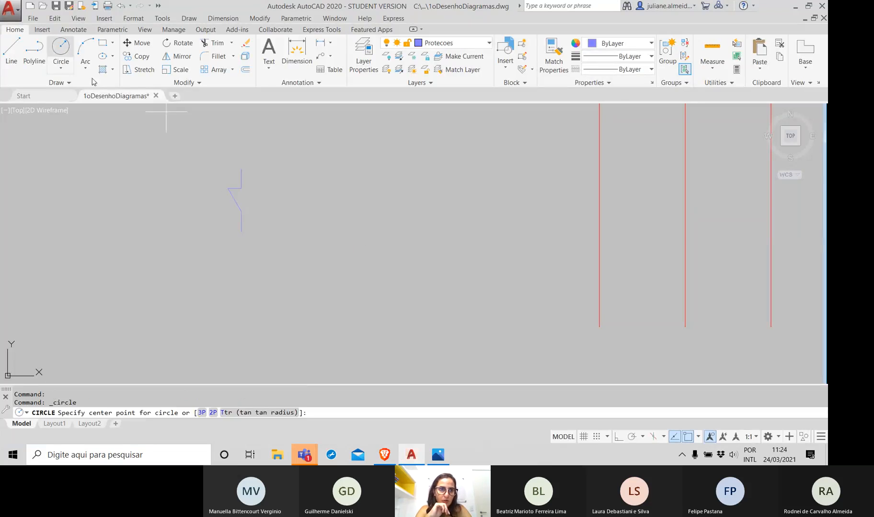
{"action": "left_click", "coordinate": [215, 170]}
{"action": "left_click", "coordinate": [247, 195]}
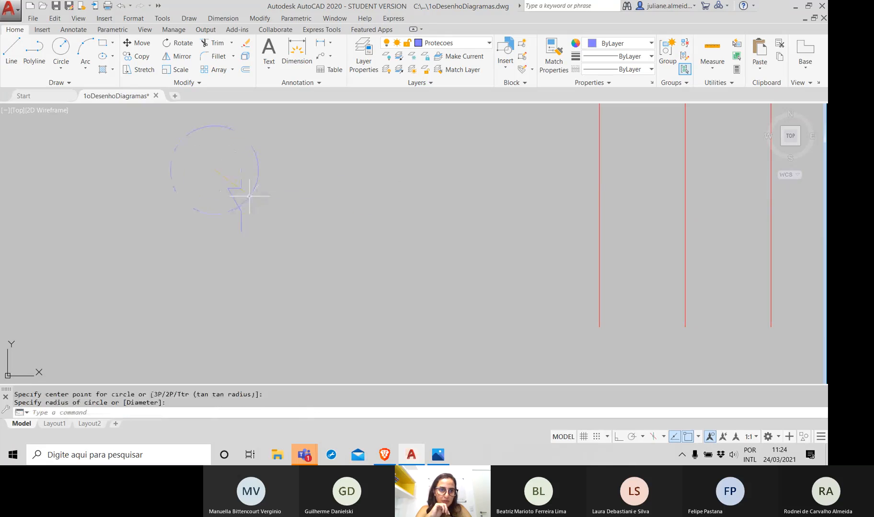
{"action": "left_click", "coordinate": [214, 125]}
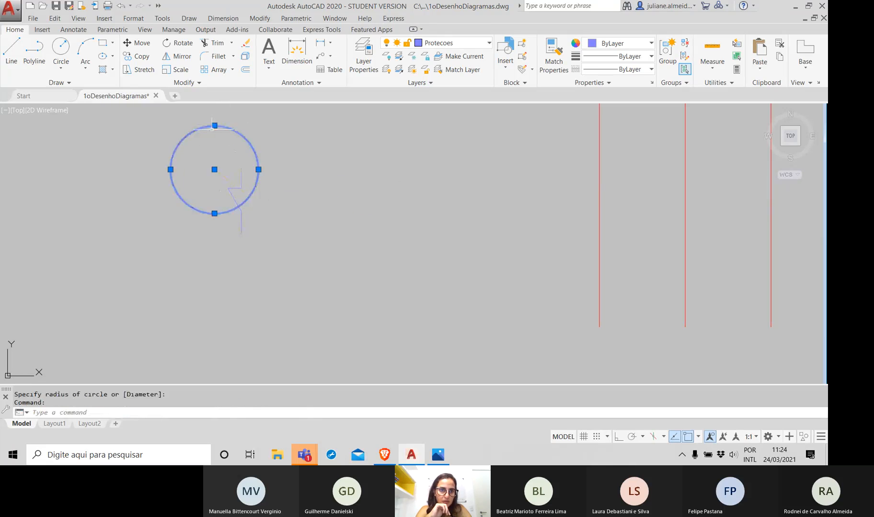
{"action": "left_click", "coordinate": [214, 125]}
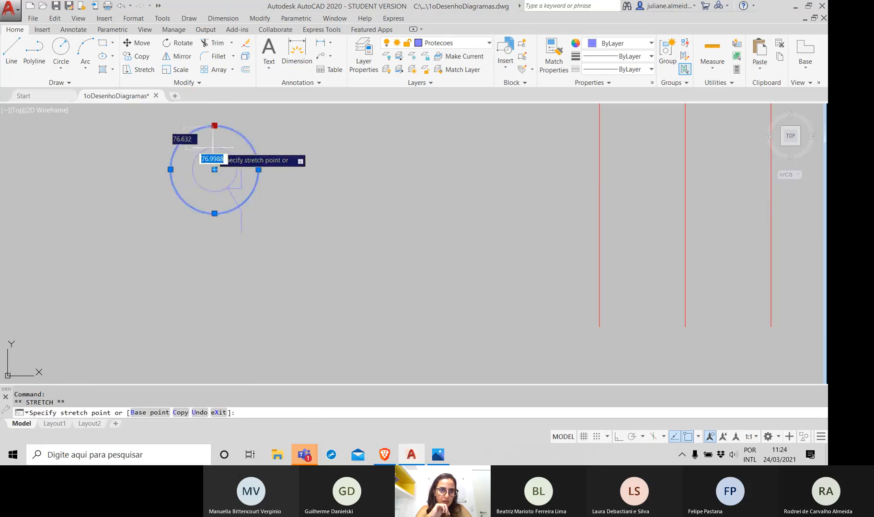
- Move the circle by its center onto the pointed corner of the contact symbol
{"action": "type", "text": "m"}
{"action": "key", "text": "Return"}
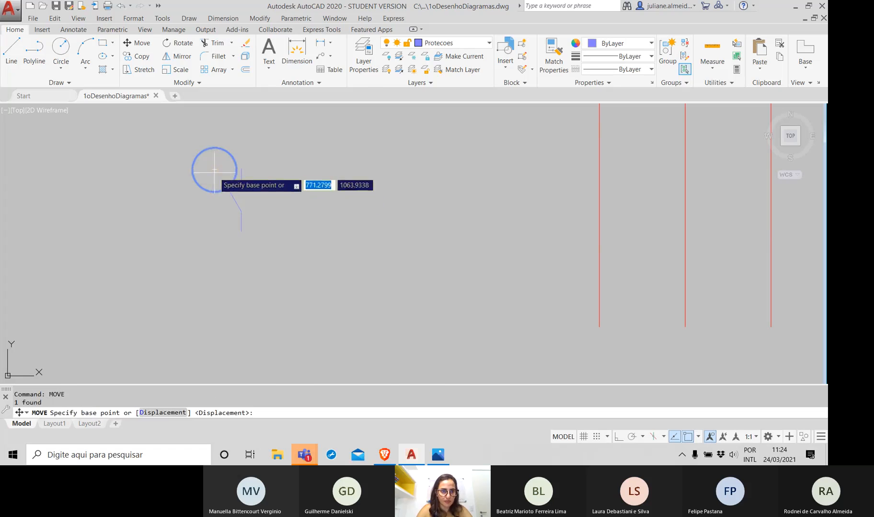
{"action": "left_click", "coordinate": [214, 169]}
{"action": "left_click", "coordinate": [228, 187]}
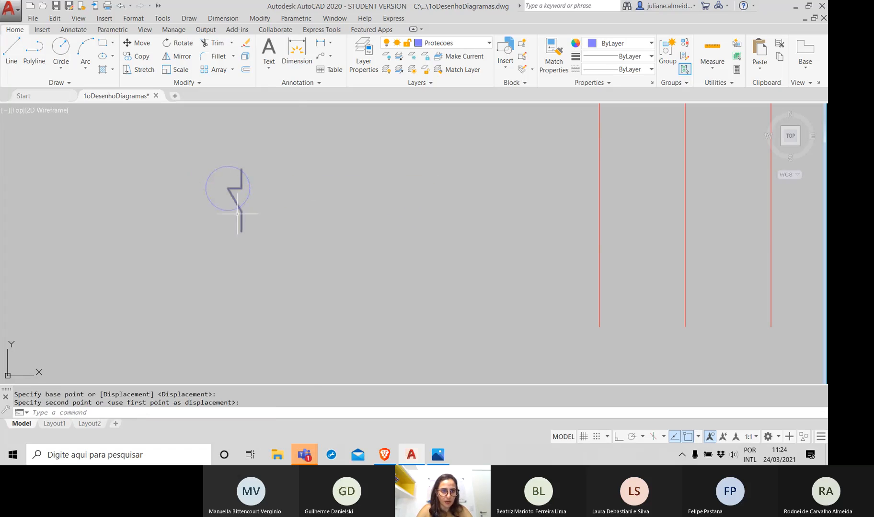
- Erase the circle centered on the contact symbol's pointed corner
{"action": "scroll", "coordinate": [234, 192], "scroll_direction": "up", "scroll_amount": 6}
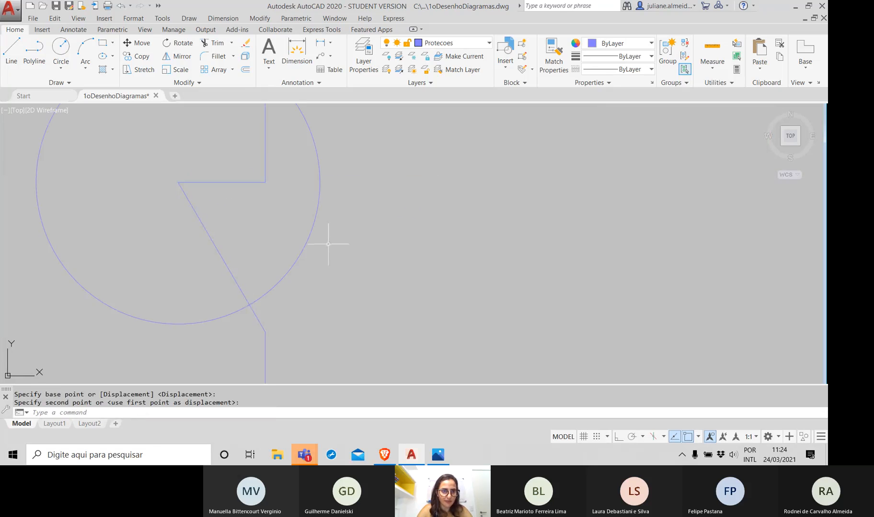
{"action": "left_click_drag", "start_coordinate": [320, 244], "coordinate": [288, 225]}
{"action": "key", "text": "Delete"}
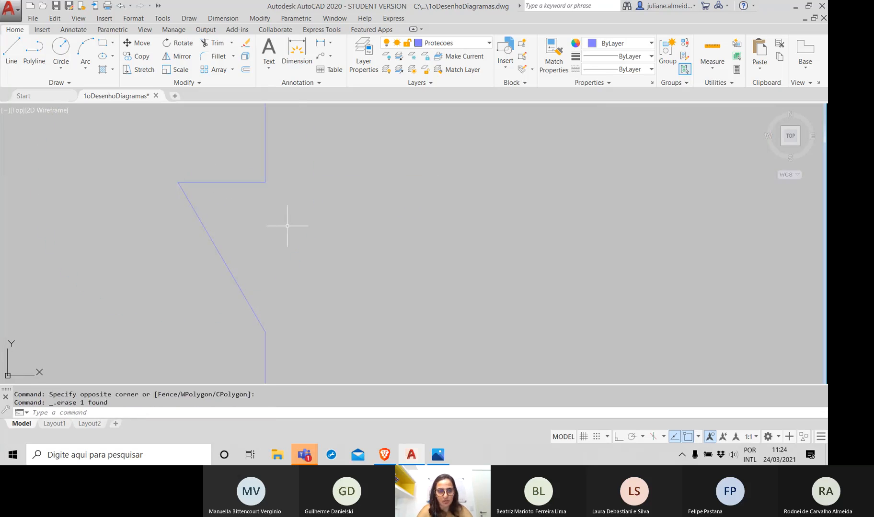
- Switch to the PDF in the browser and examine the K1 contact symbol enlarged to 500%
{"action": "left_click", "coordinate": [384, 454]}
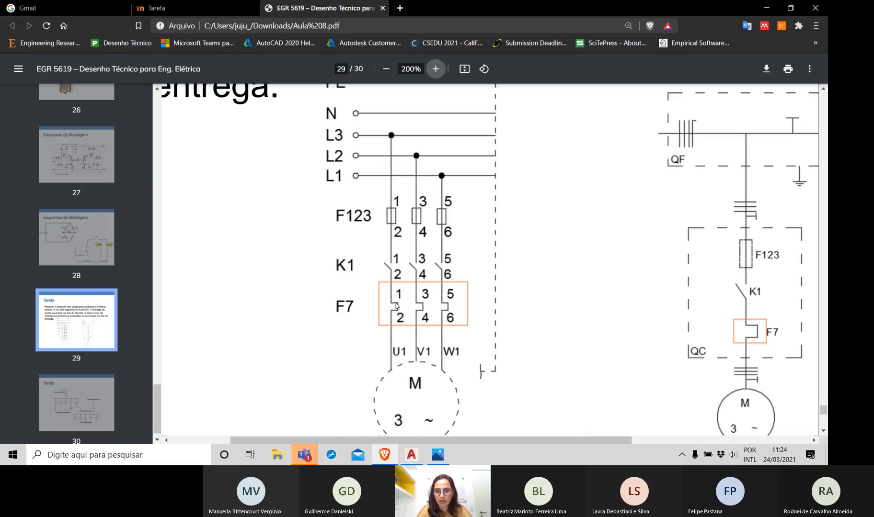
{"action": "mouse_move", "coordinate": [307, 460]}
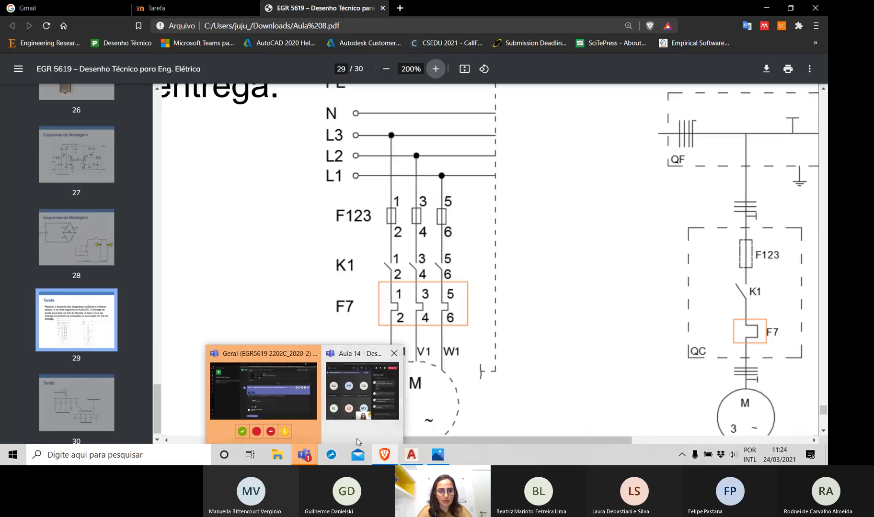
{"action": "mouse_move", "coordinate": [358, 442]}
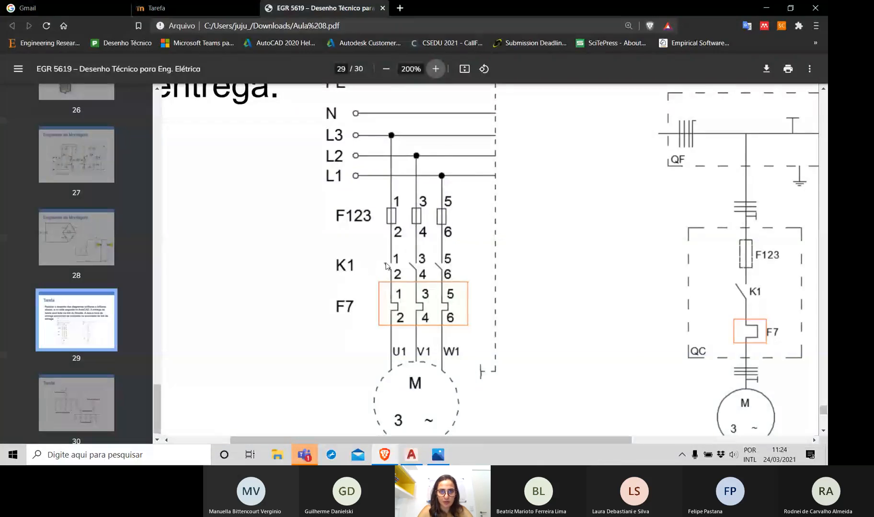
{"action": "scroll", "coordinate": [385, 266], "scroll_direction": "up", "scroll_amount": 4, "text": "ctrl"}
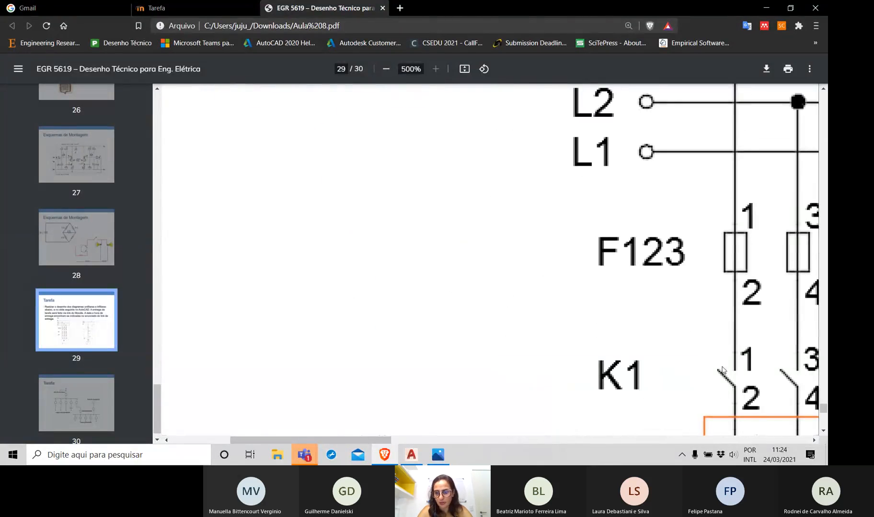
- Switch to the Teams meeting window to read the chat, move it aside, and return to AutoCAD
{"action": "left_click", "coordinate": [305, 455]}
{"action": "left_click", "coordinate": [345, 421]}
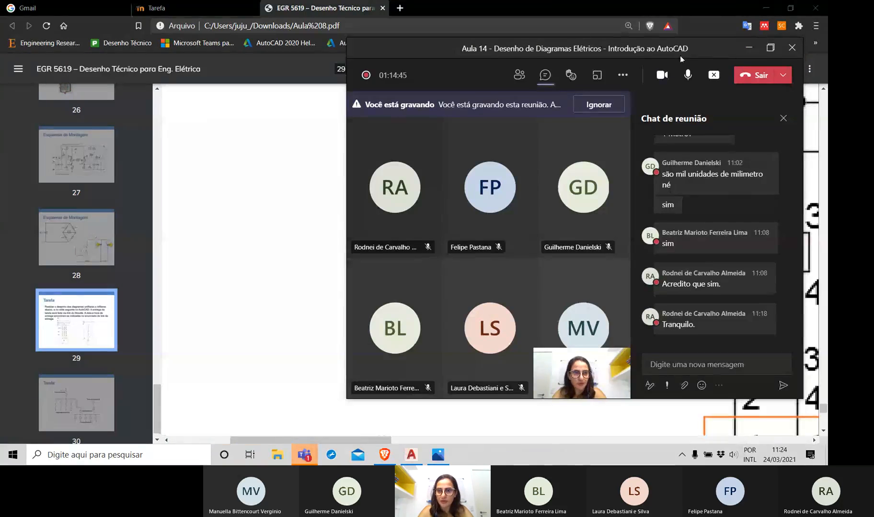
{"action": "left_click_drag", "start_coordinate": [693, 52], "coordinate": [533, 46]}
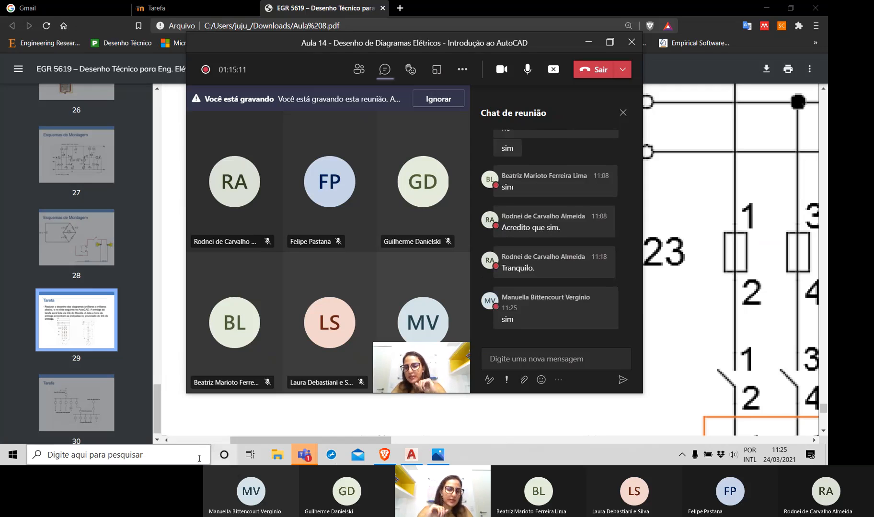
{"action": "left_click", "coordinate": [411, 454]}
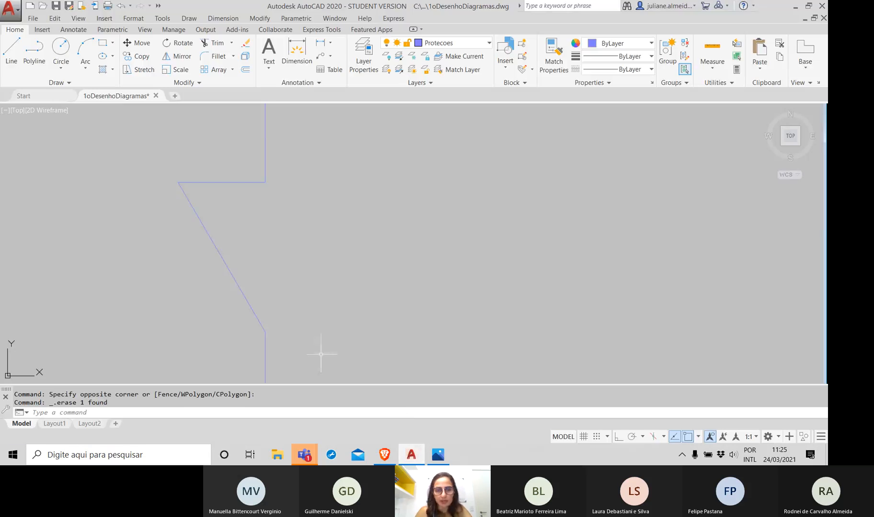
- Select the contact symbol to examine how its segments form one polyline, and clear the selection
{"action": "scroll", "coordinate": [272, 272], "scroll_direction": "down", "scroll_amount": 3}
{"action": "middle_click_drag", "start_coordinate": [279, 270], "coordinate": [343, 263]}
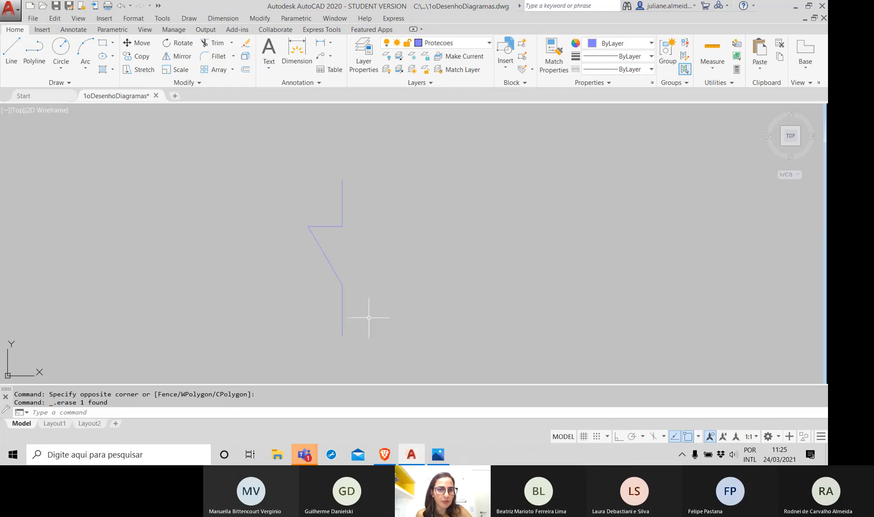
{"action": "left_click", "coordinate": [378, 308]}
{"action": "left_click", "coordinate": [260, 203]}
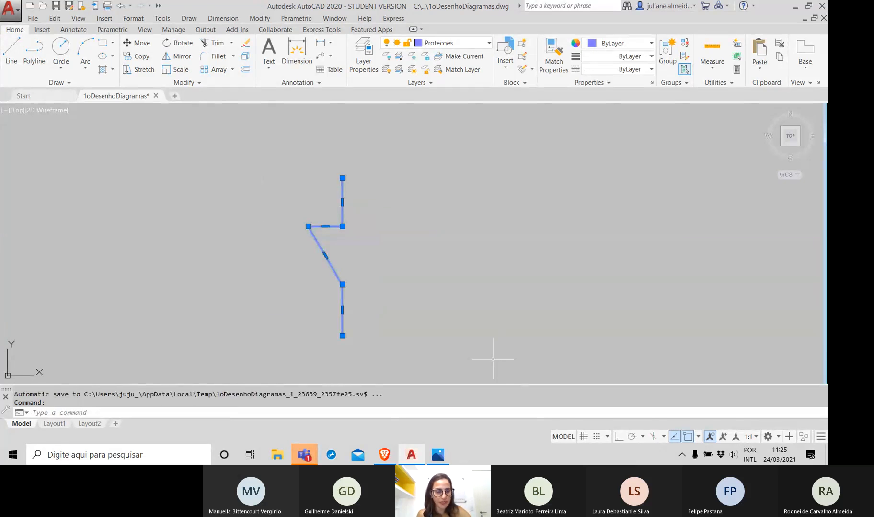
{"action": "key", "text": "Escape"}
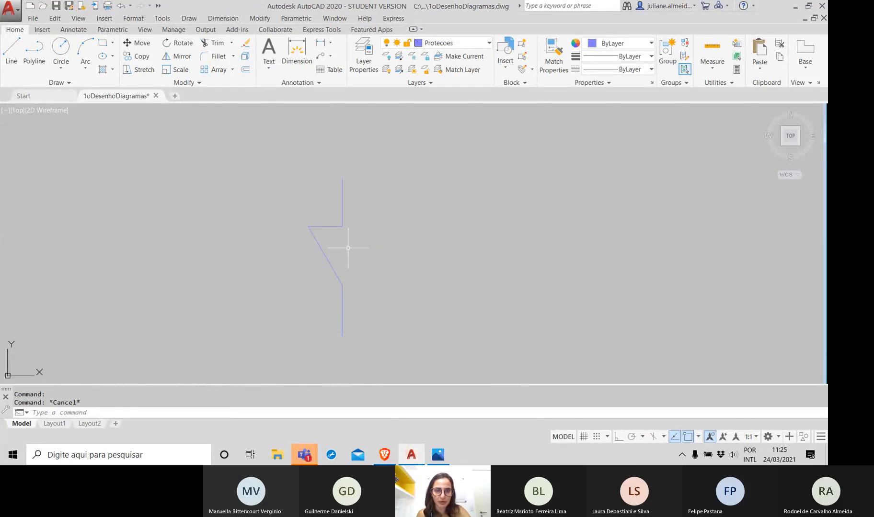
- Try to trim the contact symbol with its own polyline as the cutting edge
{"action": "left_click", "coordinate": [375, 314]}
{"action": "left_click", "coordinate": [208, 155]}
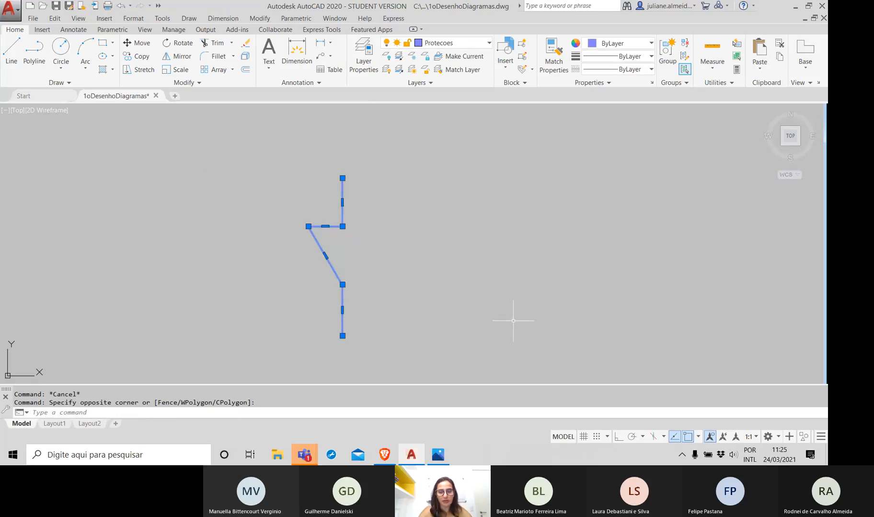
{"action": "type", "text": "trim"}
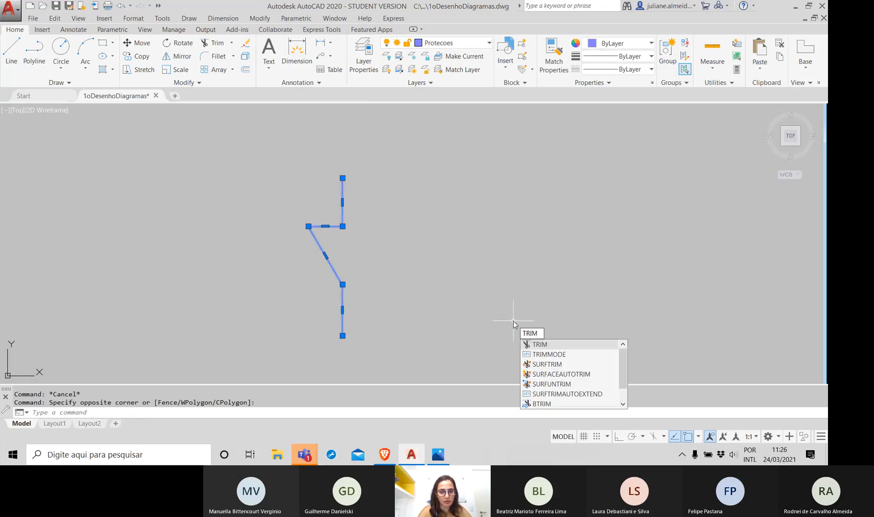
{"action": "key", "text": "Escape"}
{"action": "type", "text": "trim"}
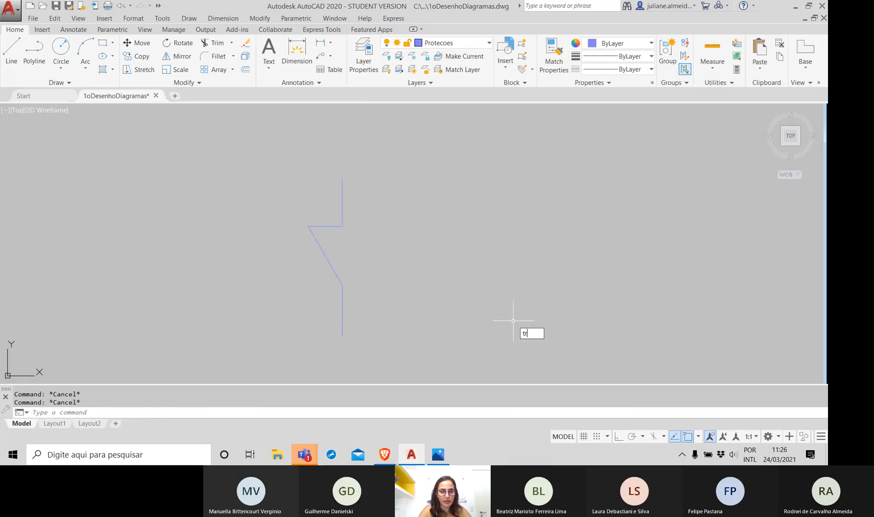
{"action": "key", "text": "Return"}
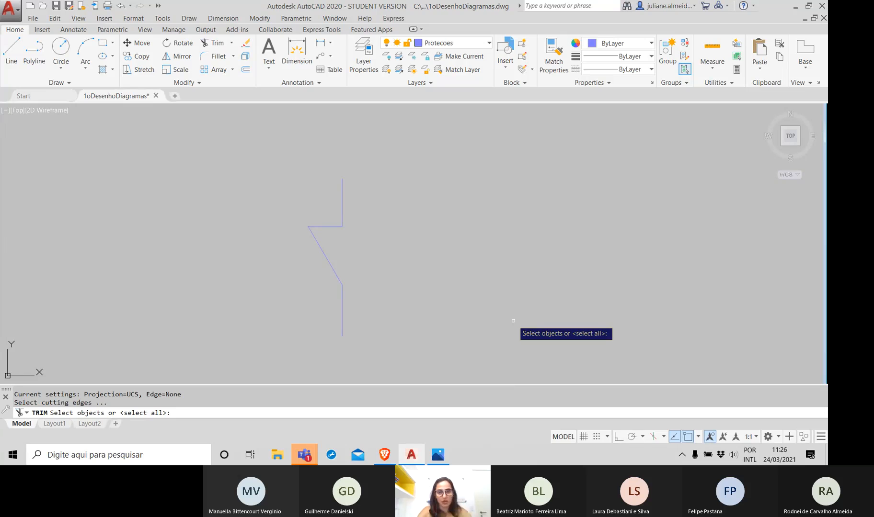
{"action": "left_click", "coordinate": [343, 289]}
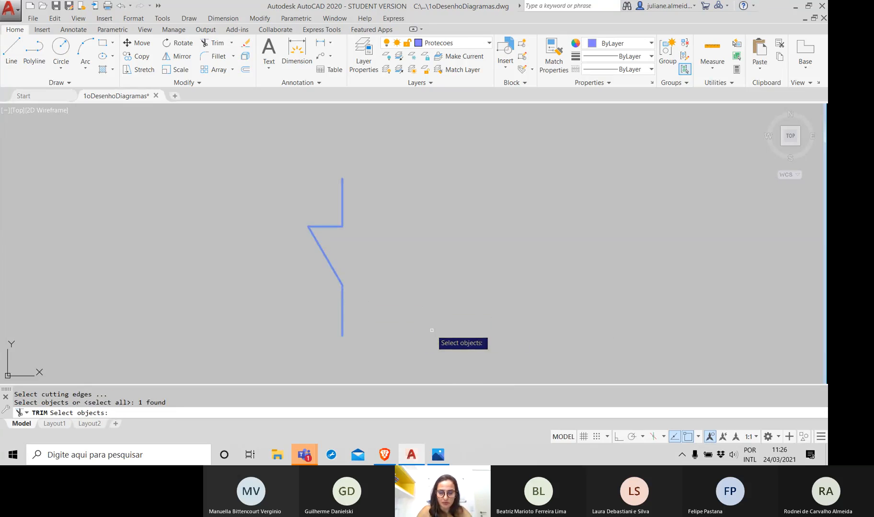
{"action": "key", "text": "Return"}
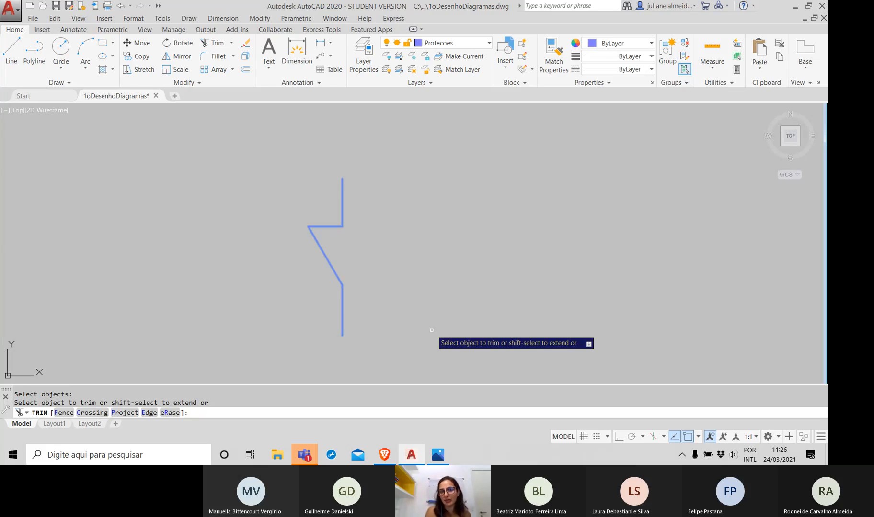
{"action": "key", "text": "Escape"}
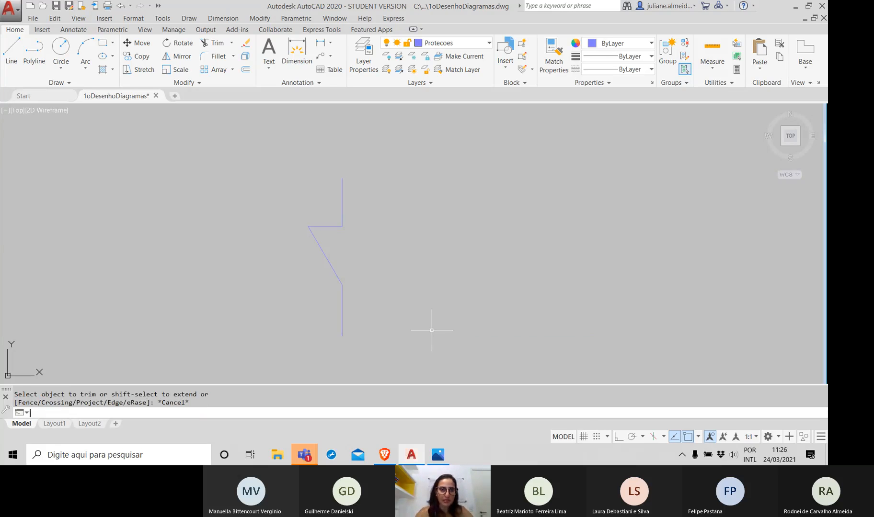
- Trim the horizontal segment out of the contact symbol, using its own polyline as the cutting edge, and save the drawing
{"action": "left_click", "coordinate": [343, 303]}
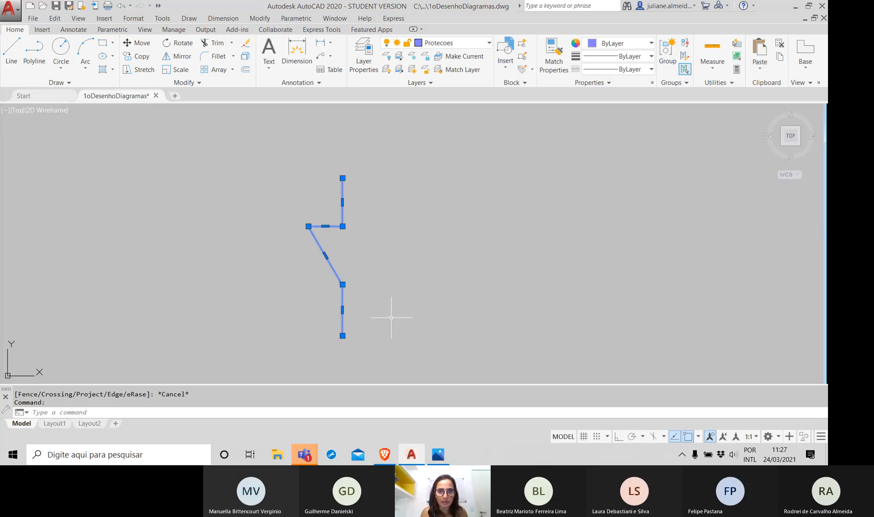
{"action": "type", "text": "TRIM"}
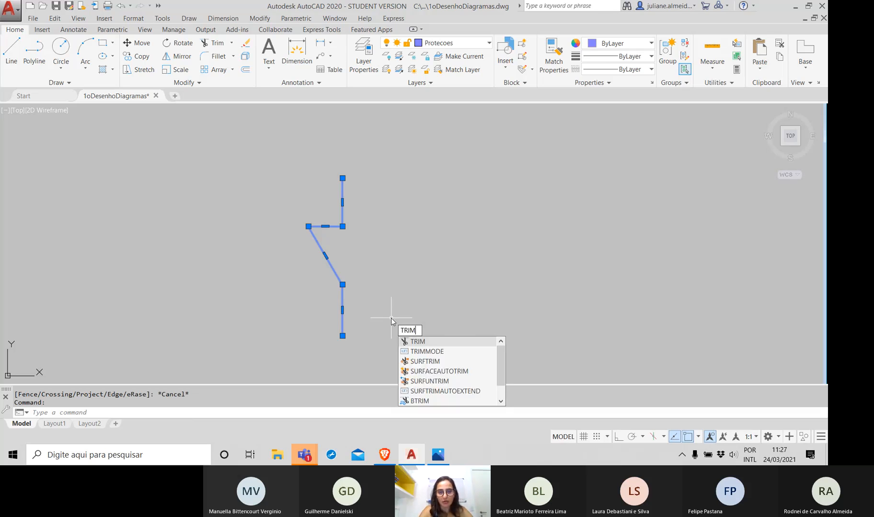
{"action": "key", "text": "Return"}
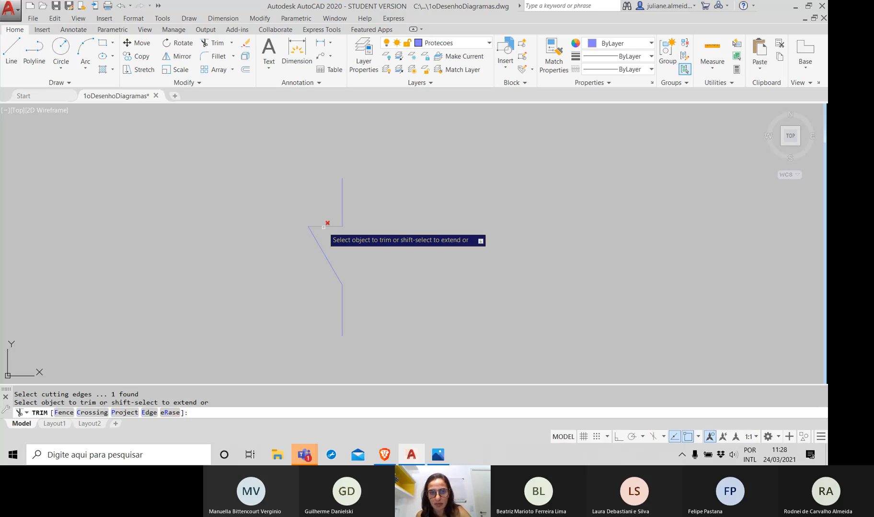
{"action": "left_click", "coordinate": [324, 227]}
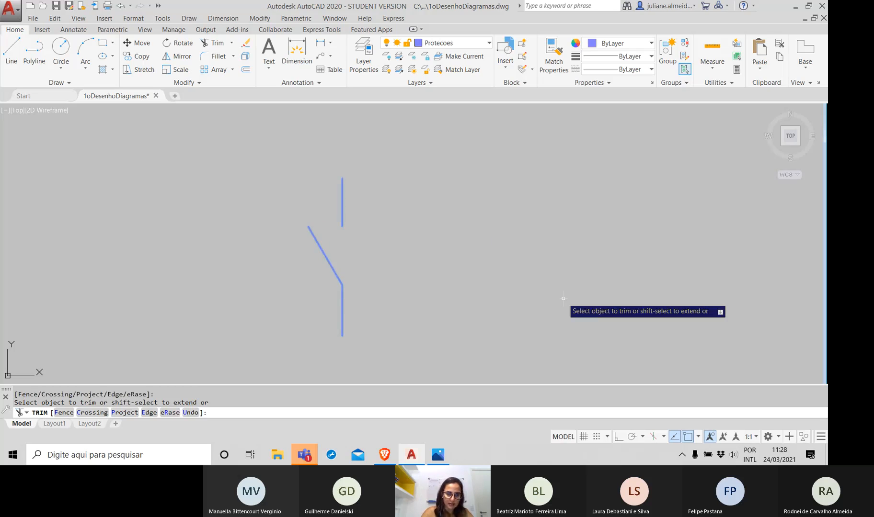
{"action": "key", "text": "Return"}
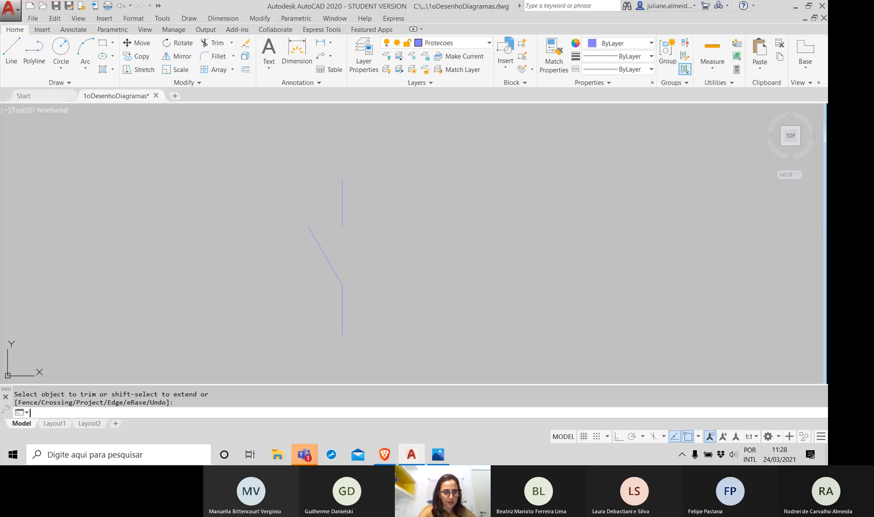
{"action": "key", "text": "ctrl+s"}
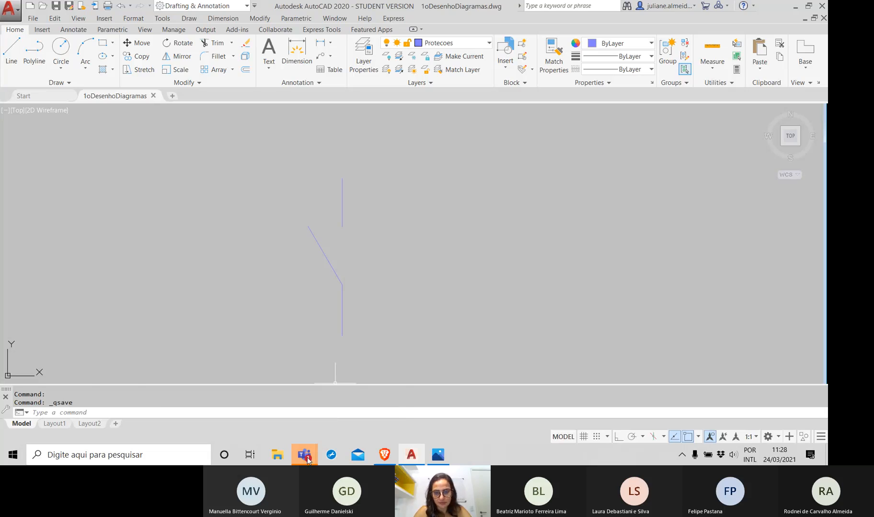
- Switch to the Teams meeting window to read the chat and return to AutoCAD
{"action": "mouse_move", "coordinate": [316, 454]}
{"action": "left_click", "coordinate": [356, 412]}
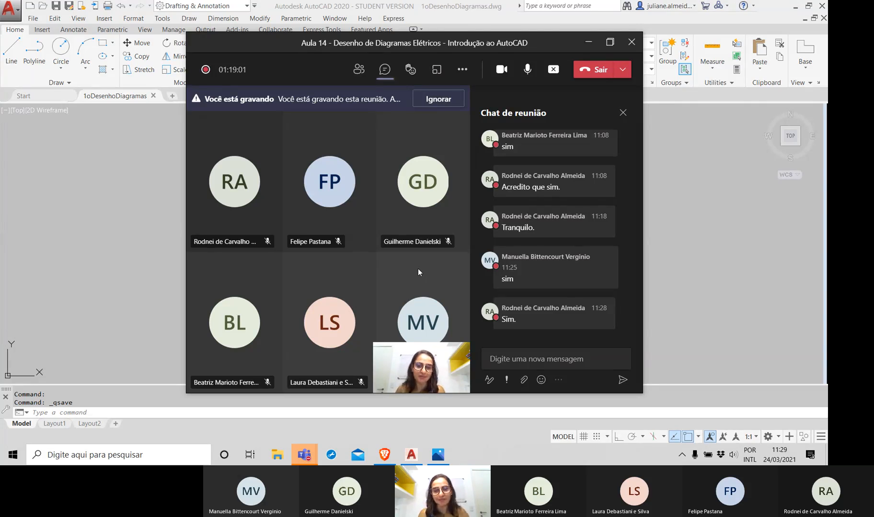
{"action": "left_click", "coordinate": [74, 219]}
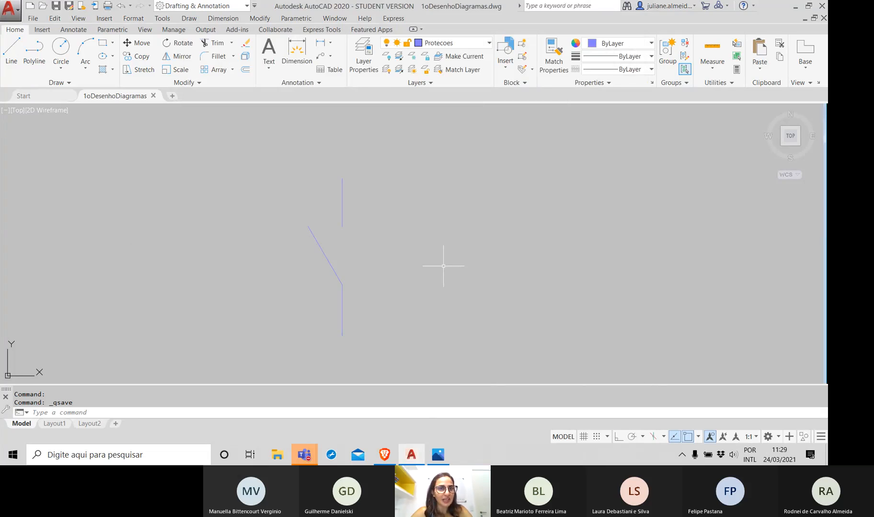
- Make Texto the current layer and define a multiline text frame with MTEXT just beside the contact symbol
{"action": "left_click", "coordinate": [446, 44]}
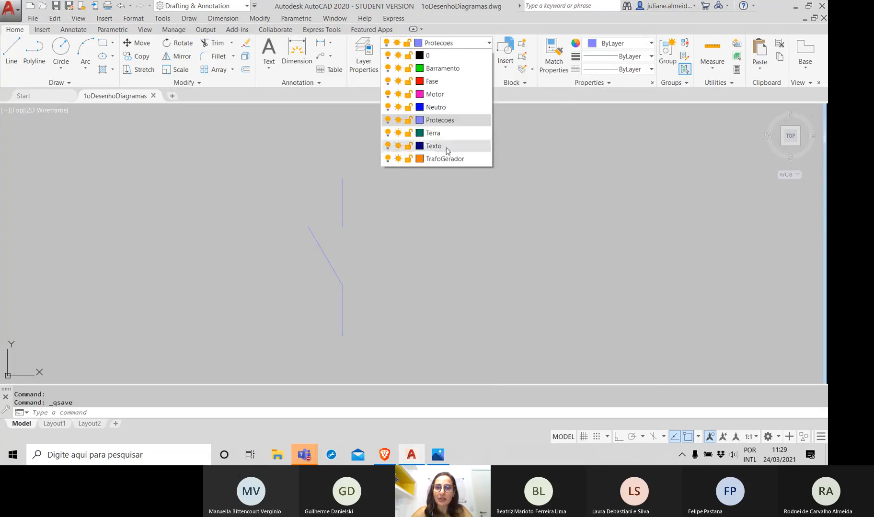
{"action": "left_click", "coordinate": [446, 147]}
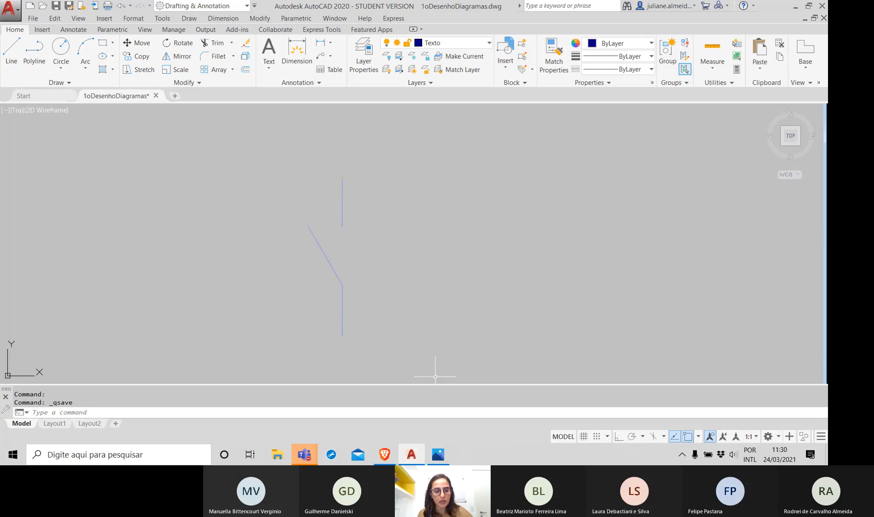
{"action": "type", "text": "MTx"}
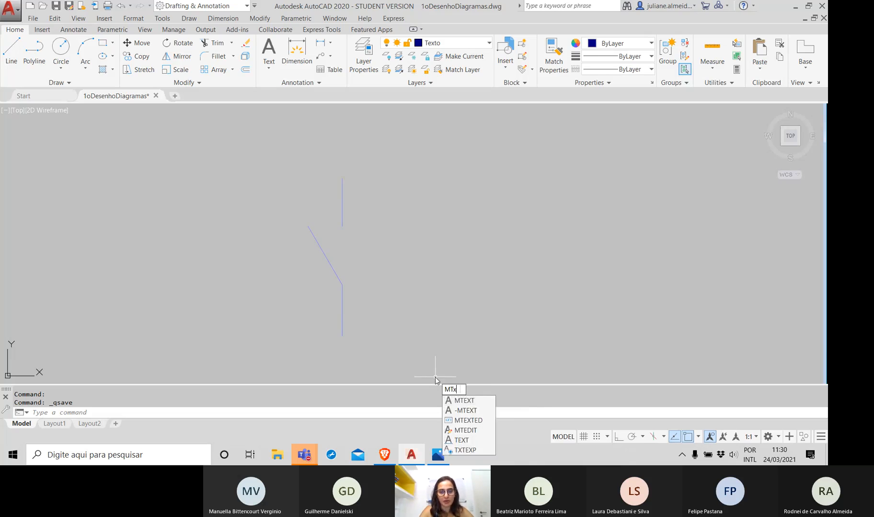
{"action": "key", "text": "BackSpace"}
{"action": "type", "text": "EX"}
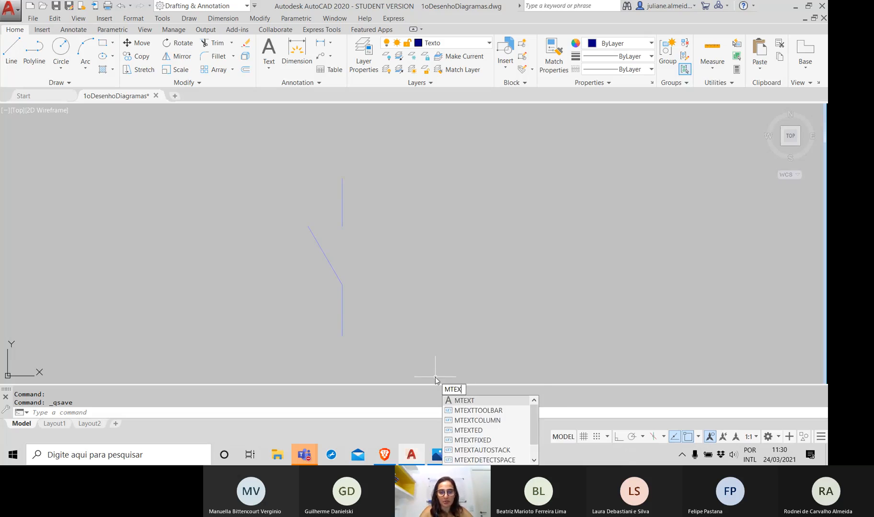
{"action": "key", "text": "BackSpace"}
{"action": "key", "text": "BackSpace"}
{"action": "key", "text": "BackSpace"}
{"action": "key", "text": "BackSpace"}
{"action": "type", "text": "TEXT"}
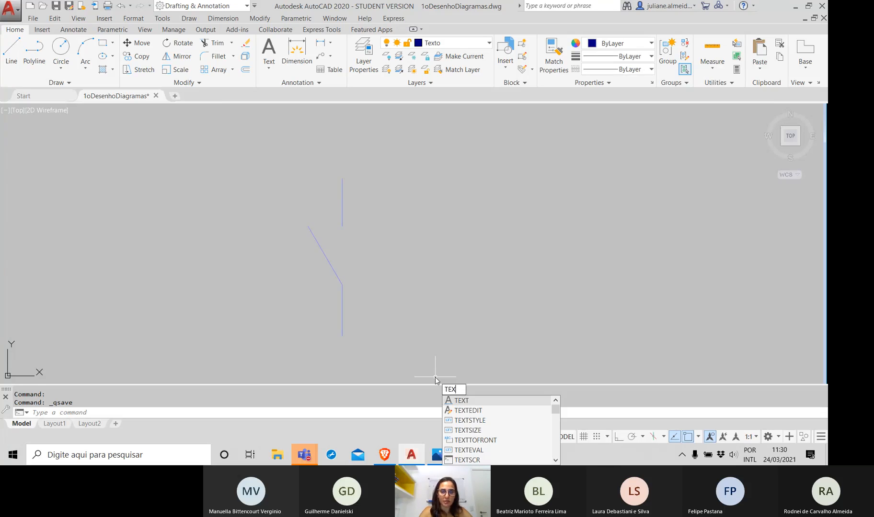
{"action": "key", "text": "BackSpace"}
{"action": "key", "text": "BackSpace"}
{"action": "key", "text": "BackSpace"}
{"action": "type", "text": "MTEXT"}
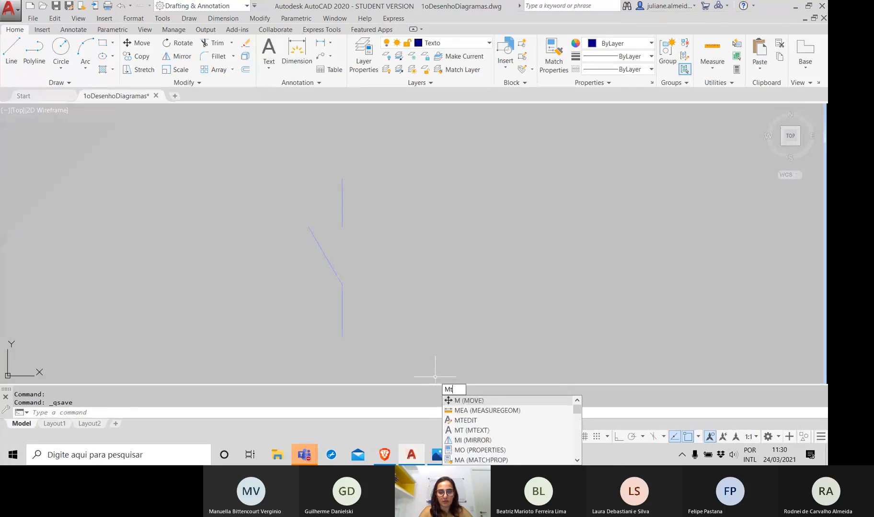
{"action": "key", "text": "Return"}
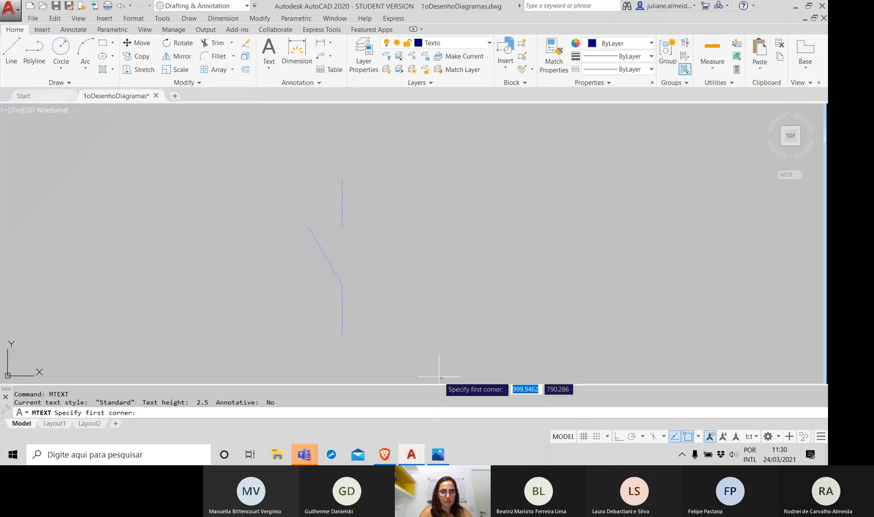
{"action": "left_click", "coordinate": [362, 209]}
{"action": "left_click", "coordinate": [392, 283]}
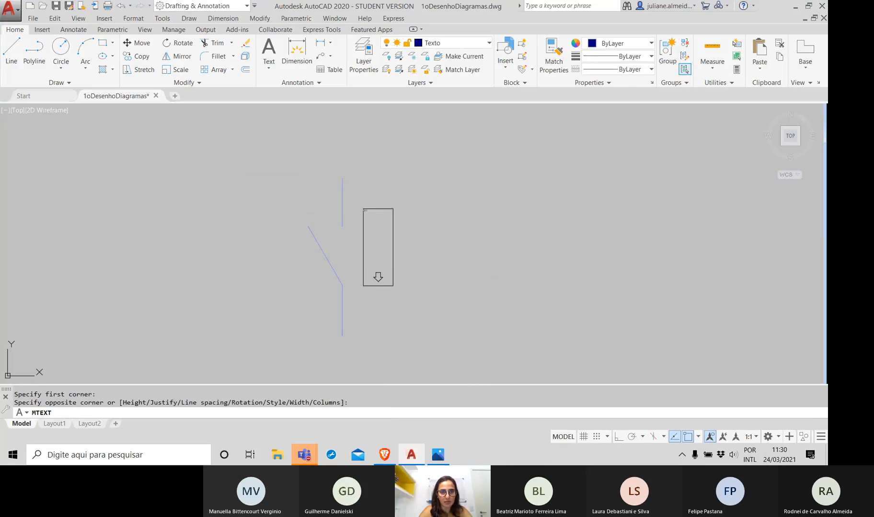
- Enter 1 in the text frame and, after several blank lines, 2 below it
{"action": "type", "text": "1"}
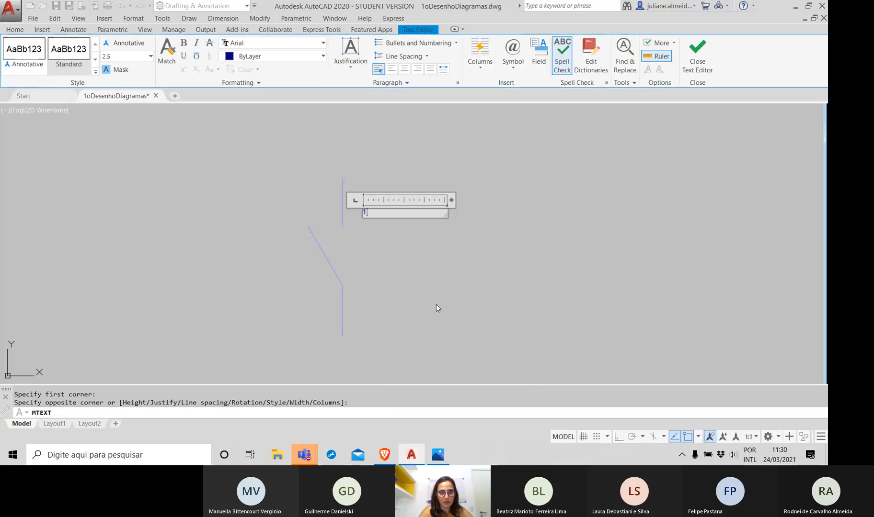
{"action": "key", "text": "Return"}
{"action": "key", "text": "Return"}
{"action": "key", "text": "Return"}
{"action": "key", "text": "Return"}
{"action": "key", "text": "Return"}
{"action": "key", "text": "Return"}
{"action": "key", "text": "Return"}
{"action": "key", "text": "Return"}
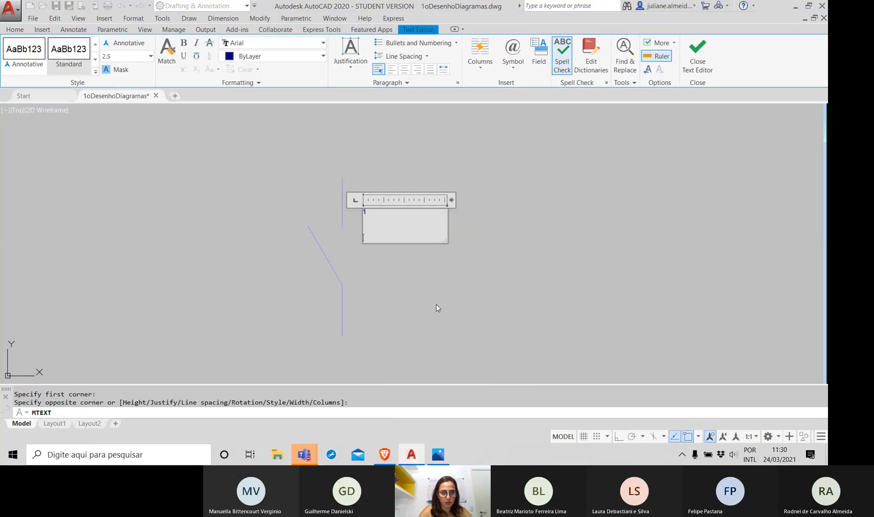
{"action": "key", "text": "Return"}
{"action": "type", "text": "2"}
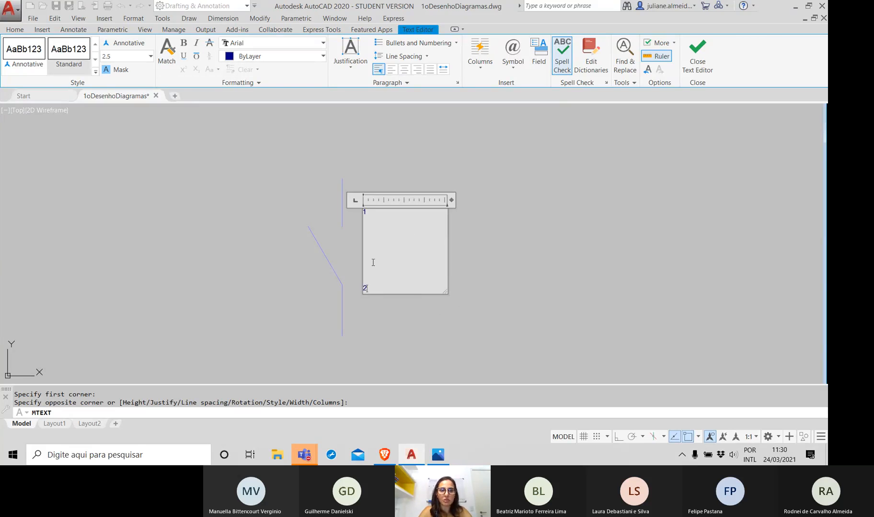
- Select the whole frame's text and set the text height to 5
{"action": "left_click_drag", "start_coordinate": [366, 290], "coordinate": [363, 211]}
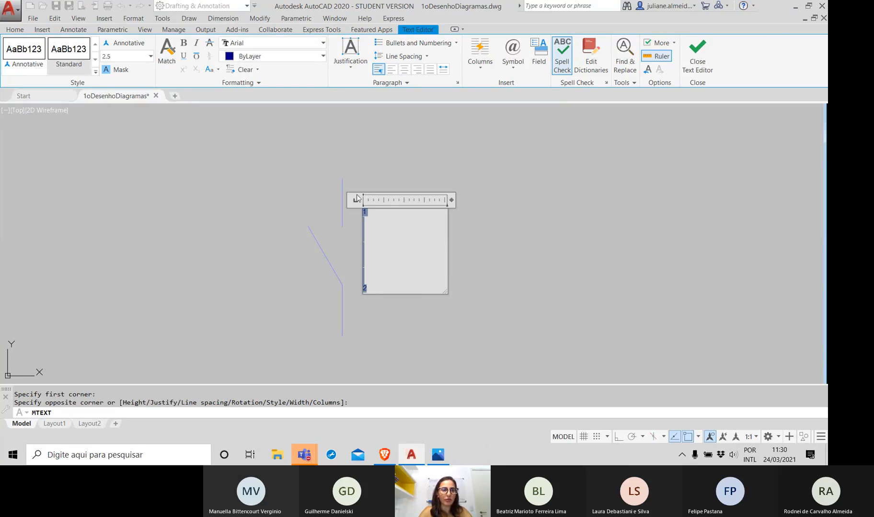
{"action": "left_click", "coordinate": [150, 57]}
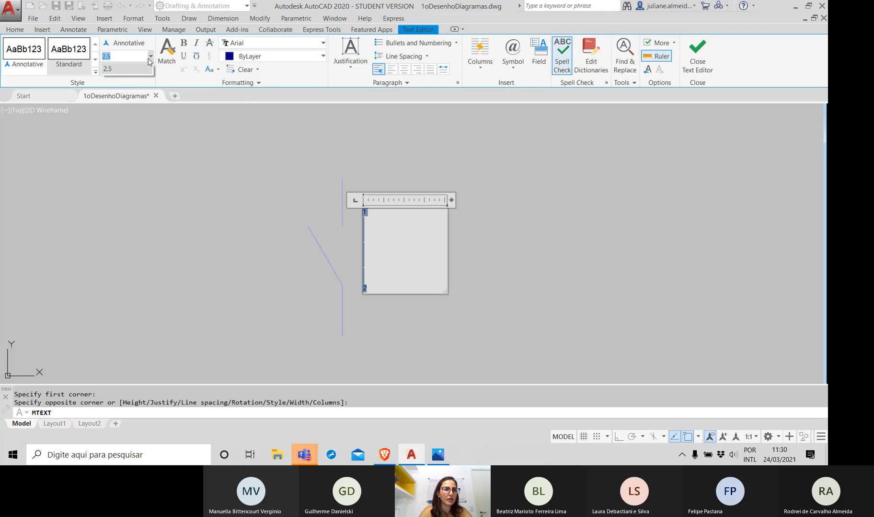
{"action": "left_click", "coordinate": [149, 59]}
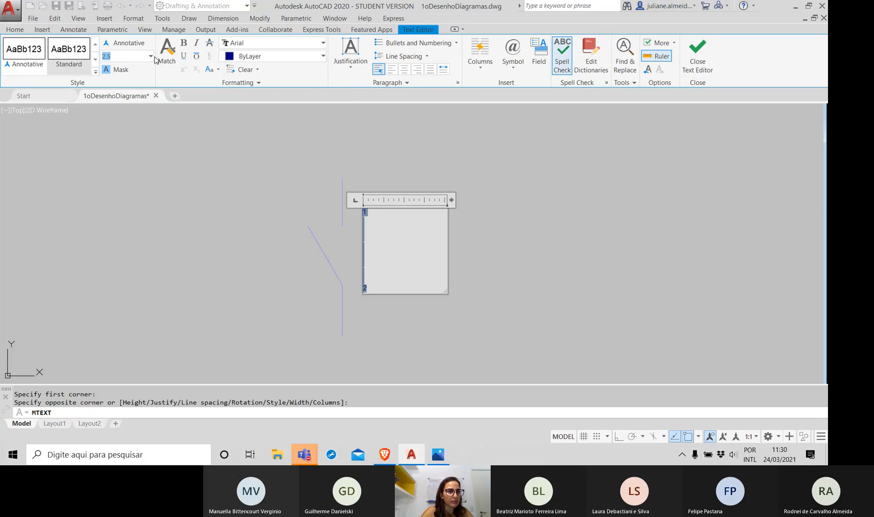
{"action": "type", "text": "5"}
{"action": "key", "text": "Return"}
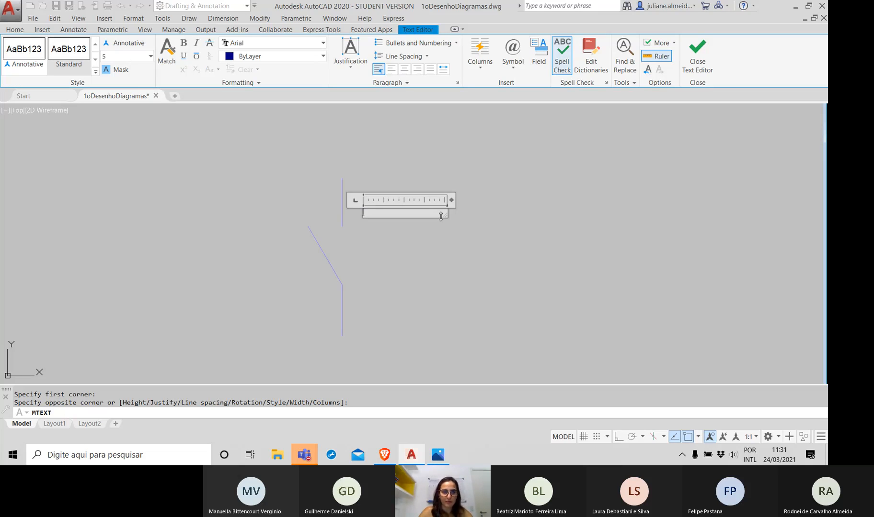
- Enter the terminal numbers again as 1 and, several lines below, 2, and close the text editor
{"action": "type", "text": "1"}
{"action": "key", "text": "Return"}
{"action": "key", "text": "Return"}
{"action": "key", "text": "Return"}
{"action": "key", "text": "Return"}
{"action": "key", "text": "Return"}
{"action": "key", "text": "Return"}
{"action": "key", "text": "Return"}
{"action": "key", "text": "Return"}
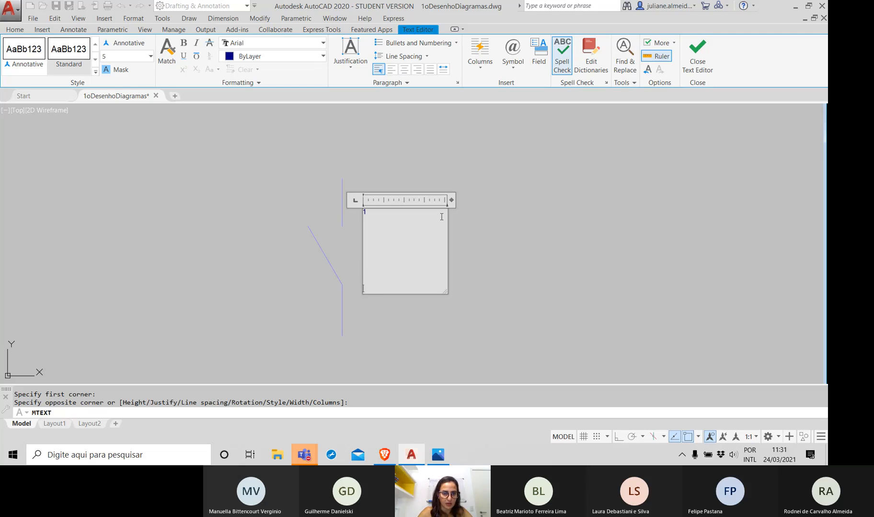
{"action": "type", "text": "2"}
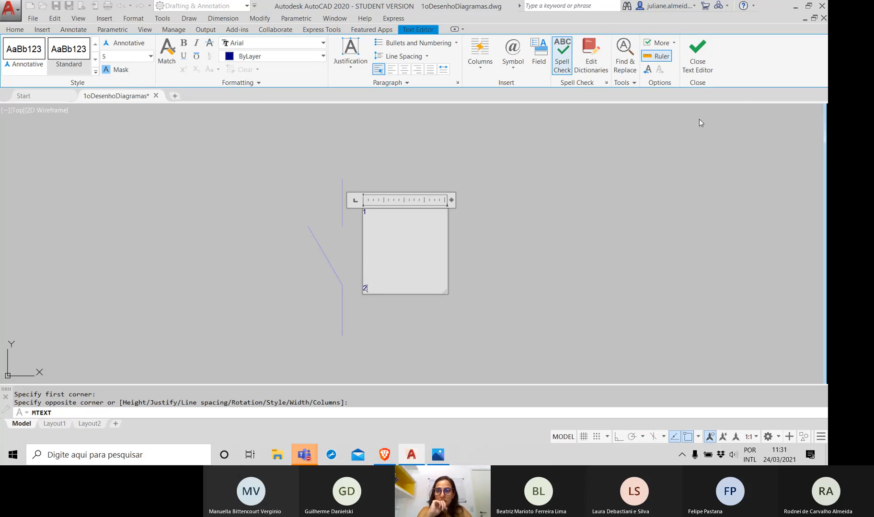
{"action": "left_click", "coordinate": [547, 206]}
- Scale up the 1 and 2 text freehand, using the number 2 as the base point
{"action": "scroll", "coordinate": [370, 221], "scroll_direction": "up", "scroll_amount": 4}
{"action": "scroll", "coordinate": [370, 220], "scroll_direction": "down", "scroll_amount": 2}
{"action": "left_click", "coordinate": [371, 251]}
{"action": "left_click", "coordinate": [351, 207]}
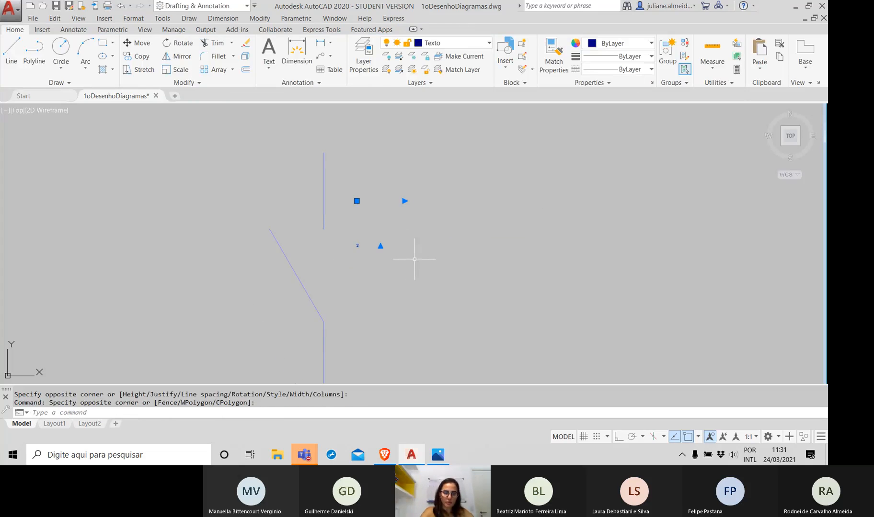
{"action": "type", "text": "scale"}
{"action": "key", "text": "Return"}
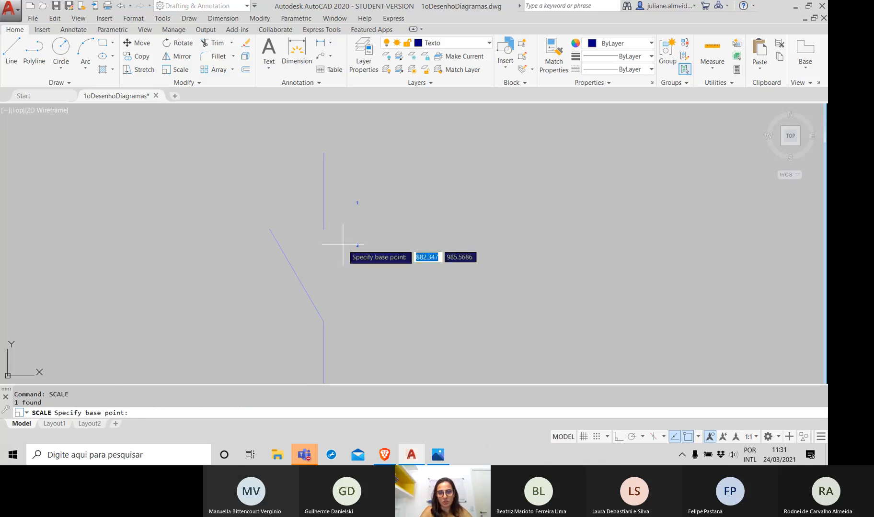
{"action": "left_click", "coordinate": [360, 247]}
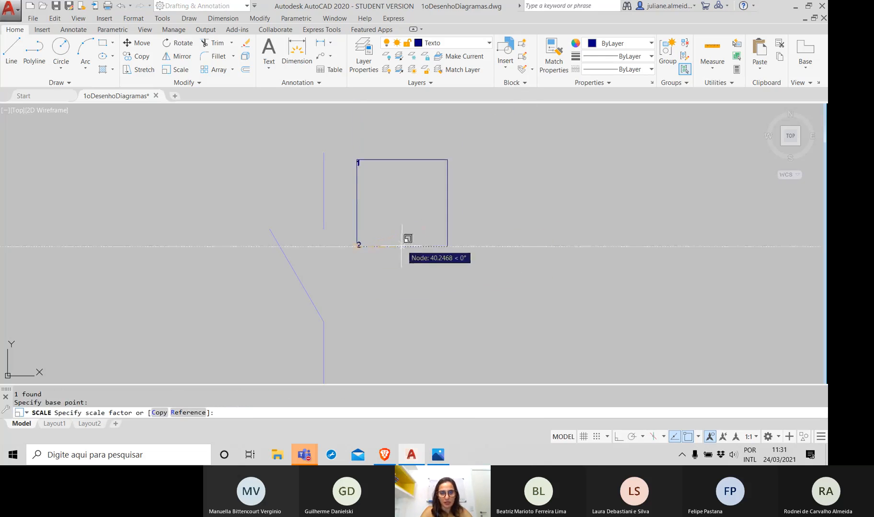
{"action": "left_click", "coordinate": [424, 230]}
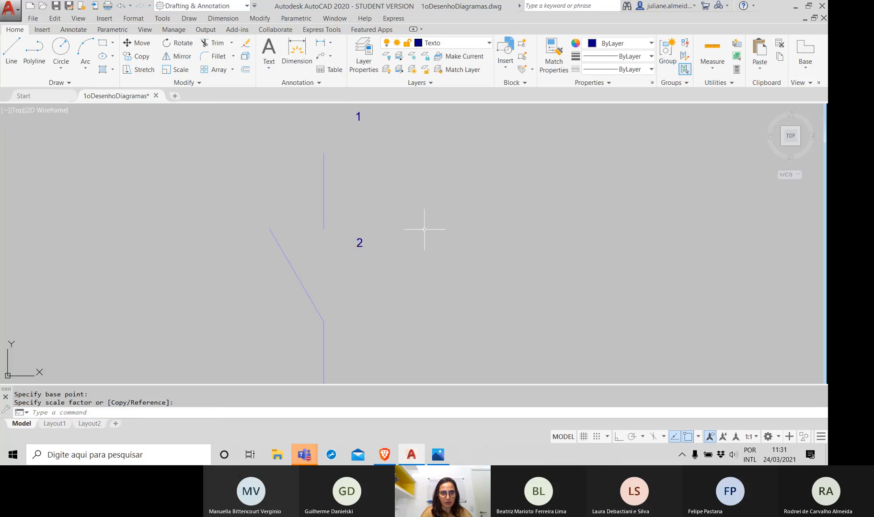
- Edit the multiline text to delete the 2 and the blank lines, keeping only the 1
{"action": "double_click", "coordinate": [357, 242]}
{"action": "left_click_drag", "start_coordinate": [362, 245], "coordinate": [336, 131]}
{"action": "key", "text": "Delete"}
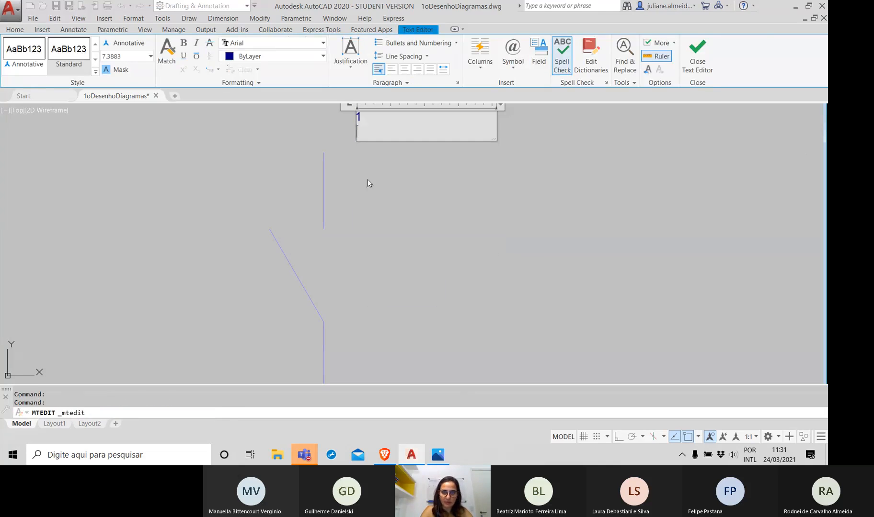
{"action": "left_click", "coordinate": [445, 219]}
- Scale up the number 1 freehand with the base point at its lower-left corner
{"action": "left_click", "coordinate": [376, 129]}
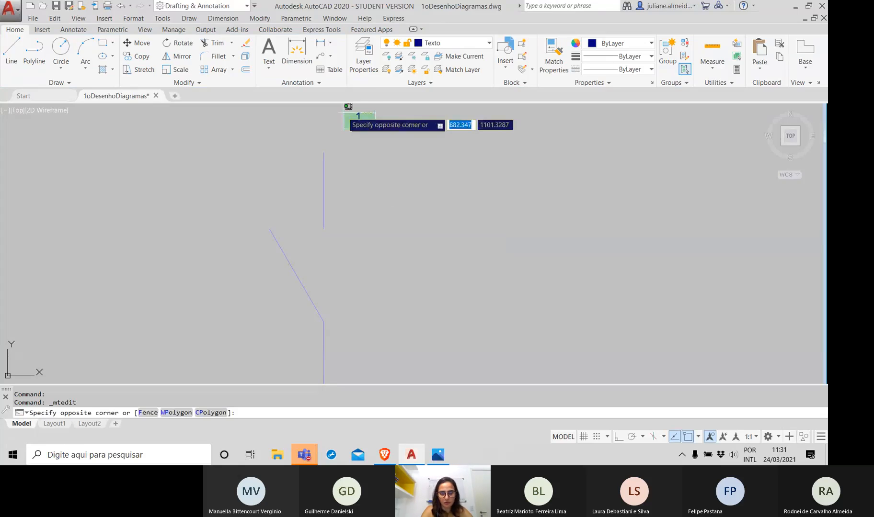
{"action": "left_click", "coordinate": [343, 112]}
{"action": "type", "text": "scale"}
{"action": "key", "text": "Return"}
{"action": "left_click", "coordinate": [357, 118]}
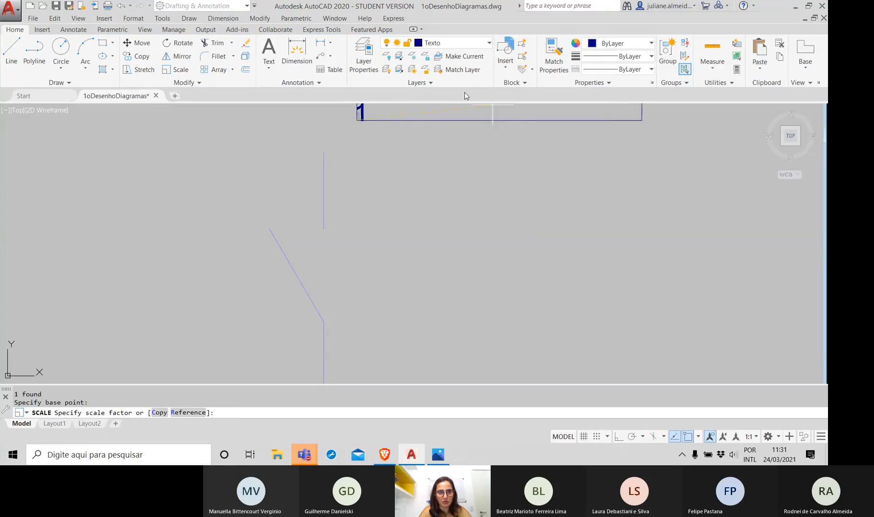
{"action": "scroll", "coordinate": [476, 115], "scroll_direction": "down", "scroll_amount": 2}
{"action": "middle_click_drag", "start_coordinate": [473, 112], "coordinate": [462, 189]}
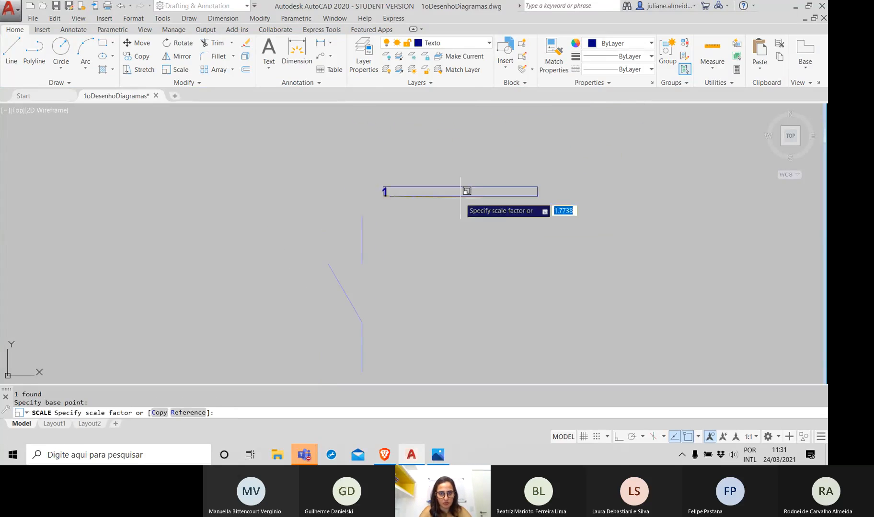
{"action": "key", "text": "Escape"}
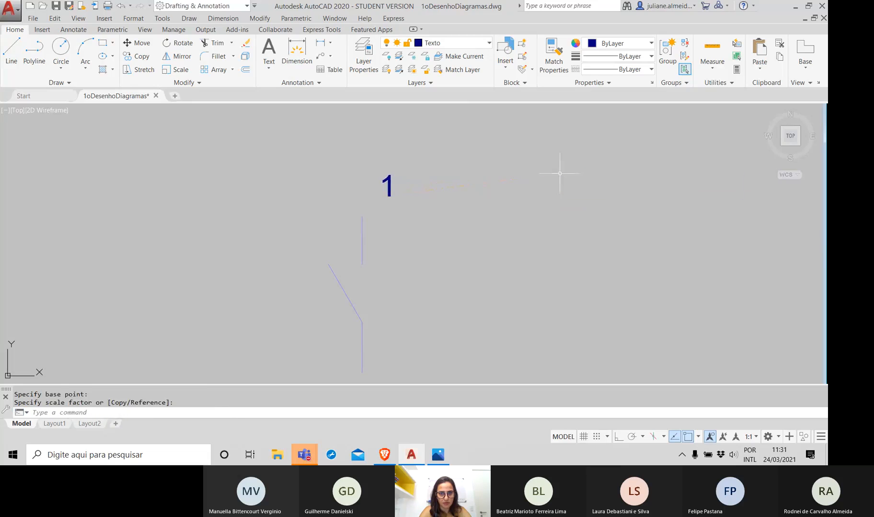
- Move the number 1 down to just right of the lower end of the contact's upper vertical line
{"action": "left_click", "coordinate": [428, 206]}
{"action": "left_click", "coordinate": [391, 177]}
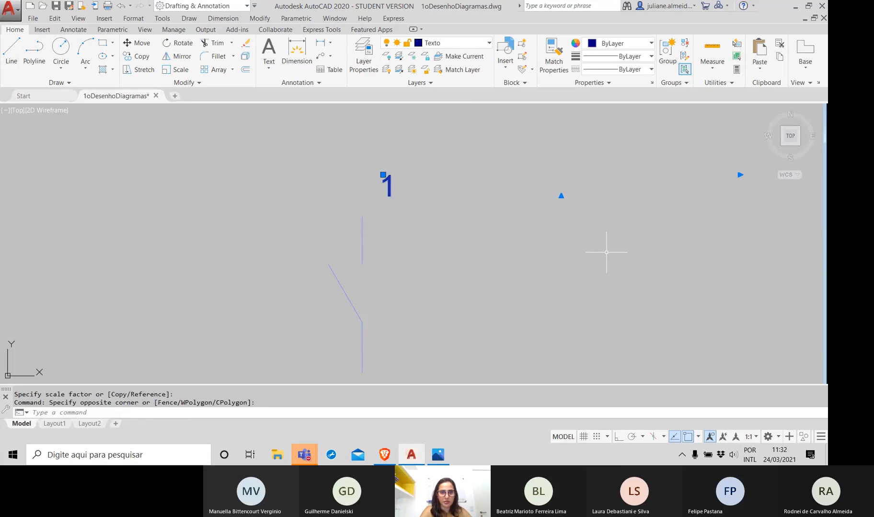
{"action": "type", "text": "move"}
{"action": "key", "text": "Return"}
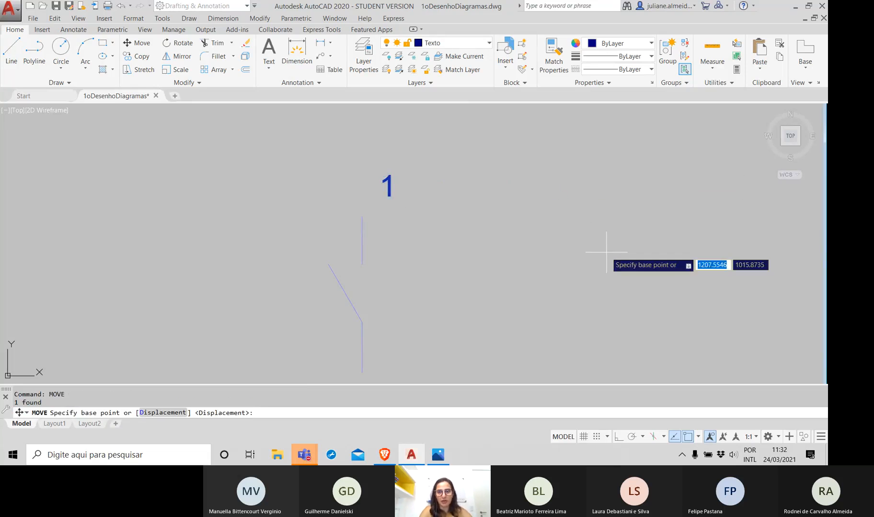
{"action": "left_click", "coordinate": [387, 188]}
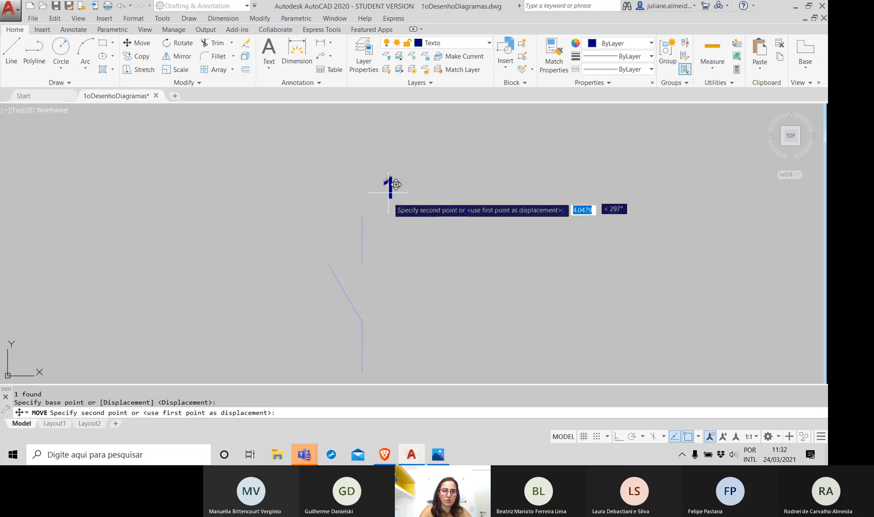
{"action": "left_click", "coordinate": [381, 262]}
- Copy the number 1 about 95 units straight down with Ortho on, placing it beside the contact's lower vertical line
{"action": "left_click", "coordinate": [403, 300]}
{"action": "left_click", "coordinate": [370, 229]}
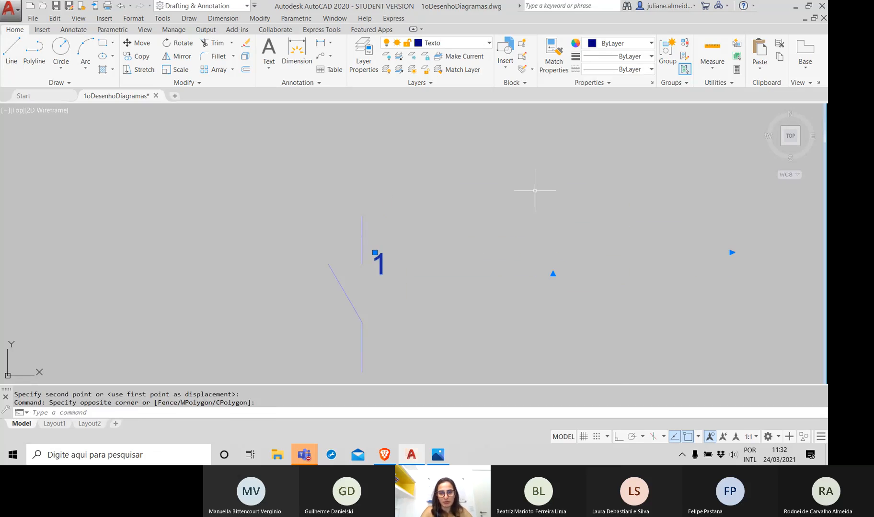
{"action": "type", "text": "co"}
{"action": "key", "text": "Return"}
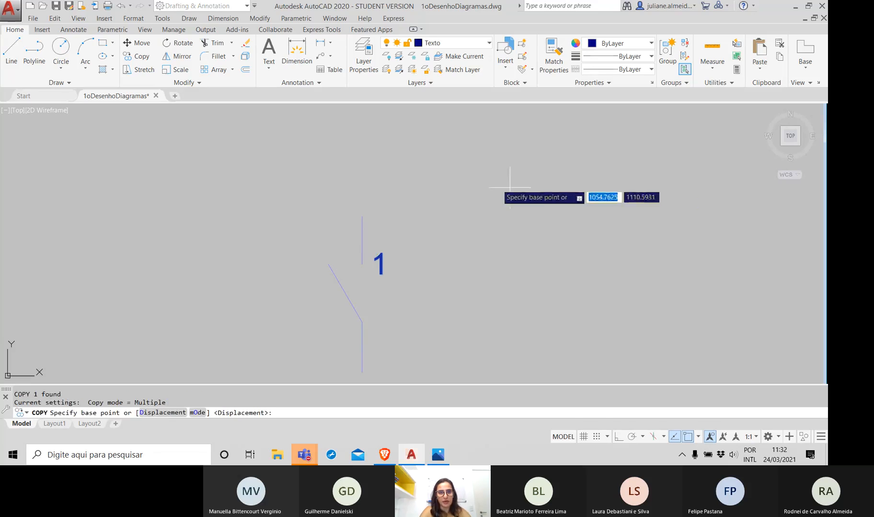
{"action": "left_click", "coordinate": [377, 260]}
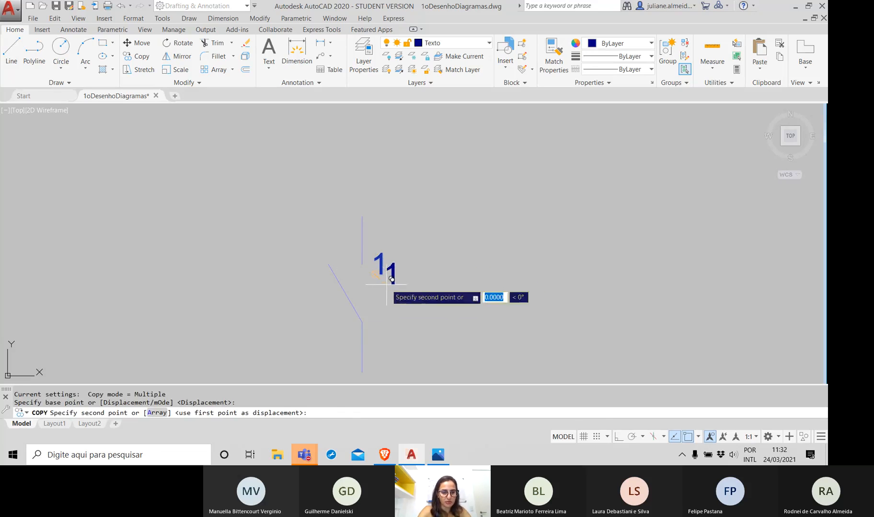
{"action": "key", "text": "F8"}
{"action": "left_click", "coordinate": [392, 337]}
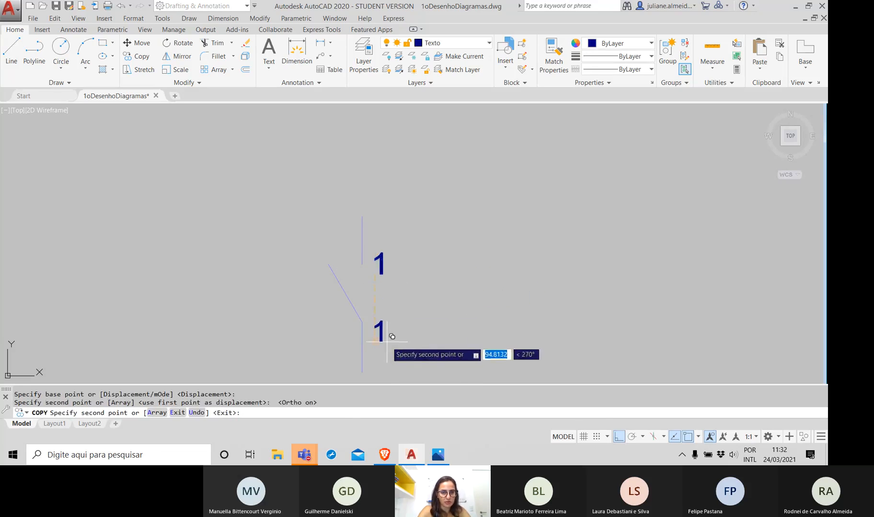
{"action": "key", "text": "Return"}
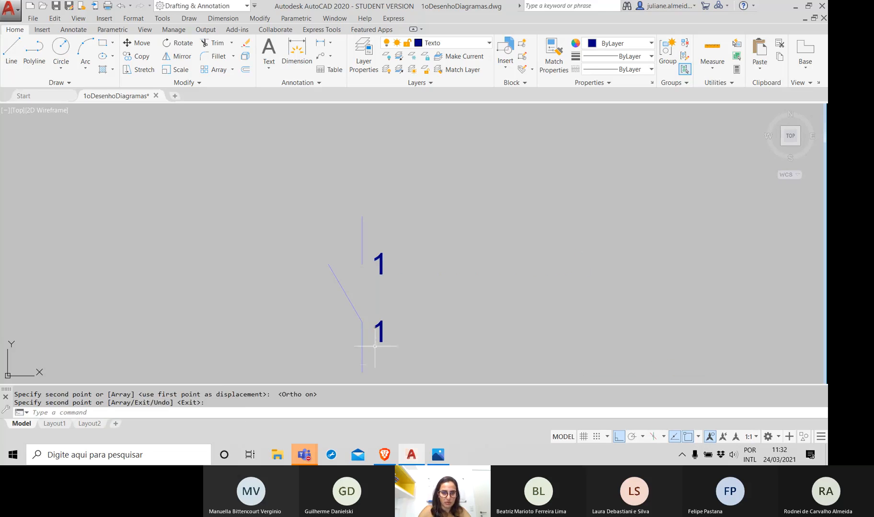
- Narrow the text frame of the lower number and change its text to 2
{"action": "double_click", "coordinate": [379, 332]}
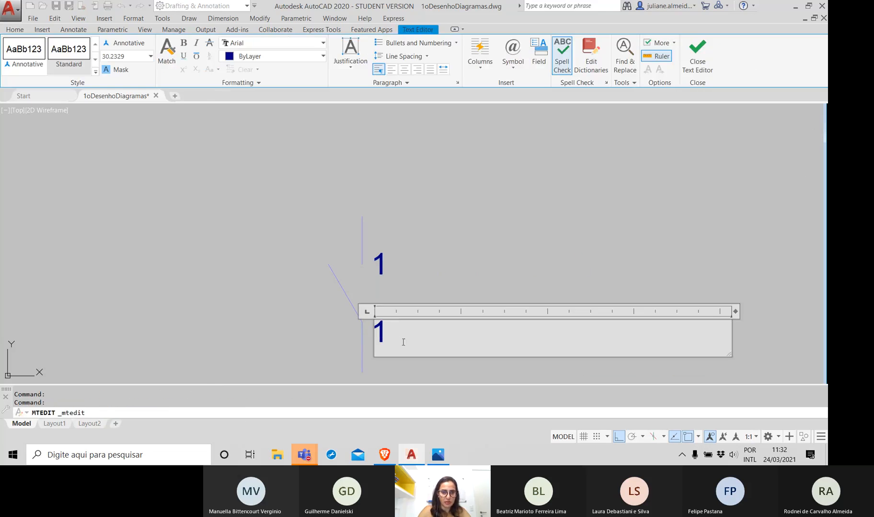
{"action": "left_click_drag", "start_coordinate": [734, 317], "coordinate": [443, 340]}
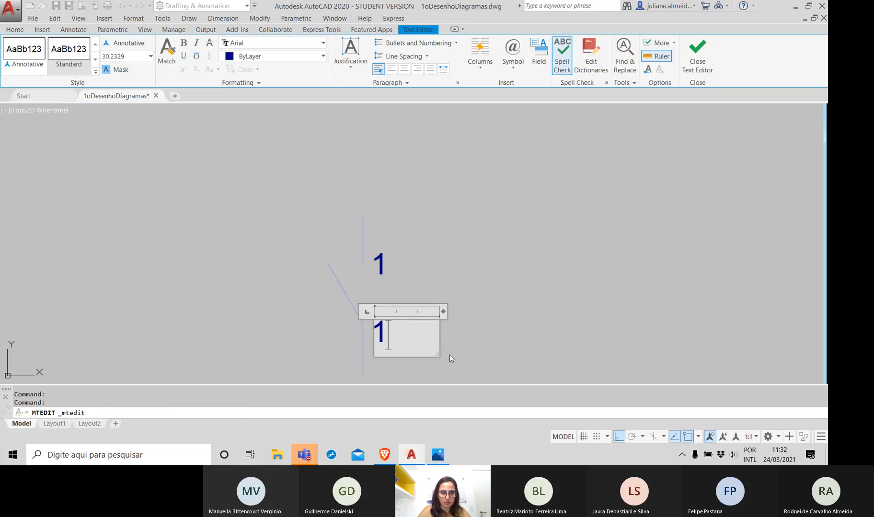
{"action": "key", "text": "BackSpace"}
{"action": "type", "text": "2"}
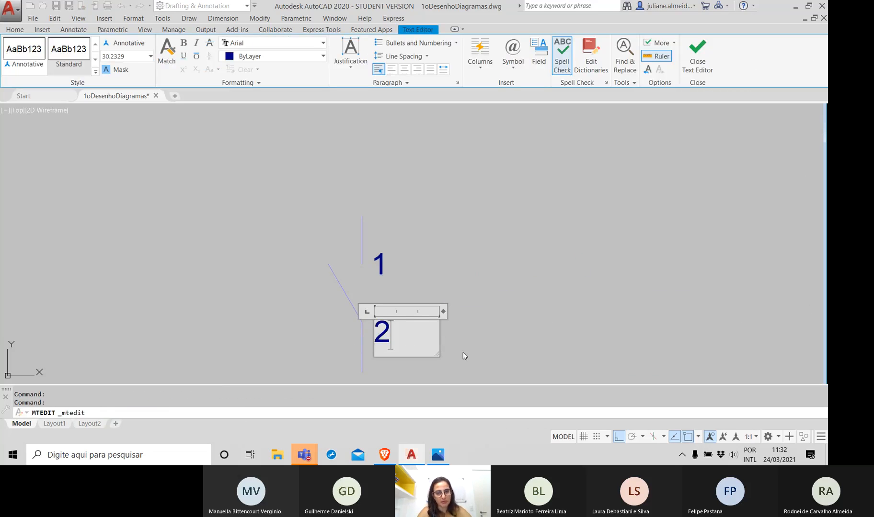
{"action": "left_click", "coordinate": [473, 347]}
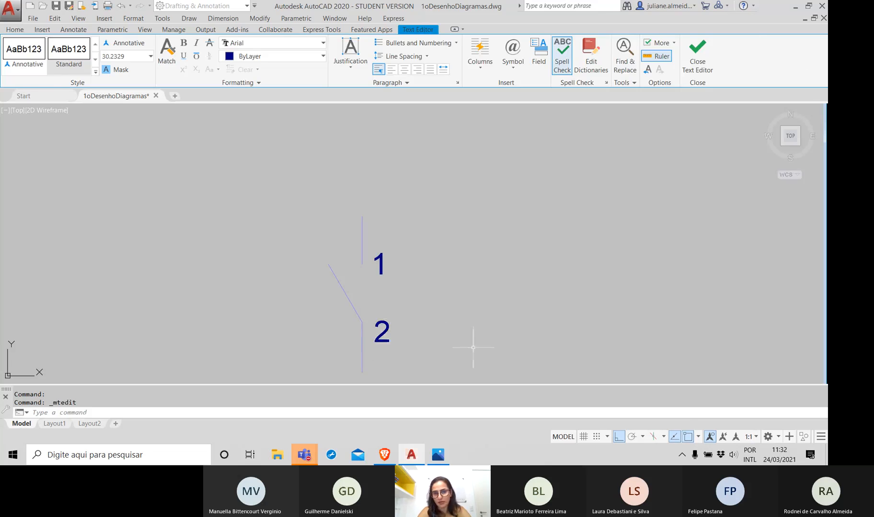
- Copy the number 2 with Ortho off to the left of the contact's slanted line
{"action": "mouse_move", "coordinate": [327, 267]}
{"action": "middle_mouse_down"}
{"action": "mouse_move", "coordinate": [289, 267]}
{"action": "mouse_move", "coordinate": [279, 194]}
{"action": "middle_mouse_up"}
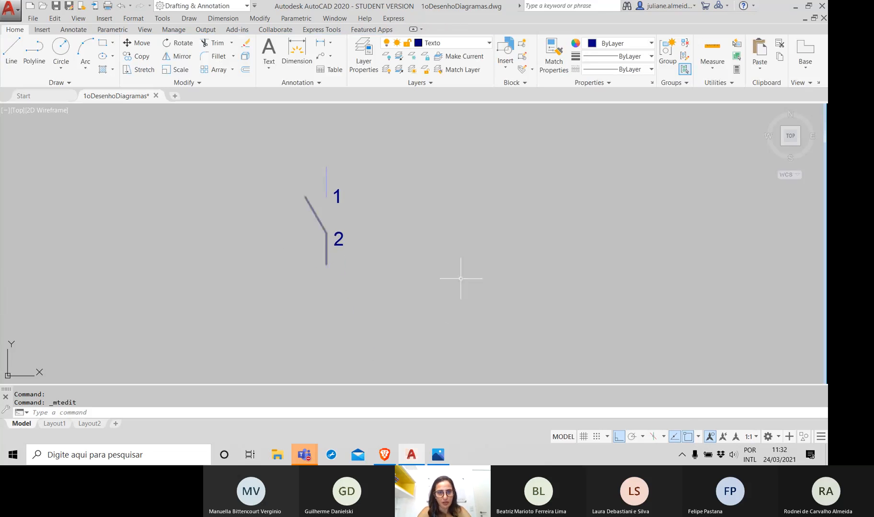
{"action": "left_click", "coordinate": [333, 219]}
{"action": "left_click", "coordinate": [346, 249]}
{"action": "type", "text": "co"}
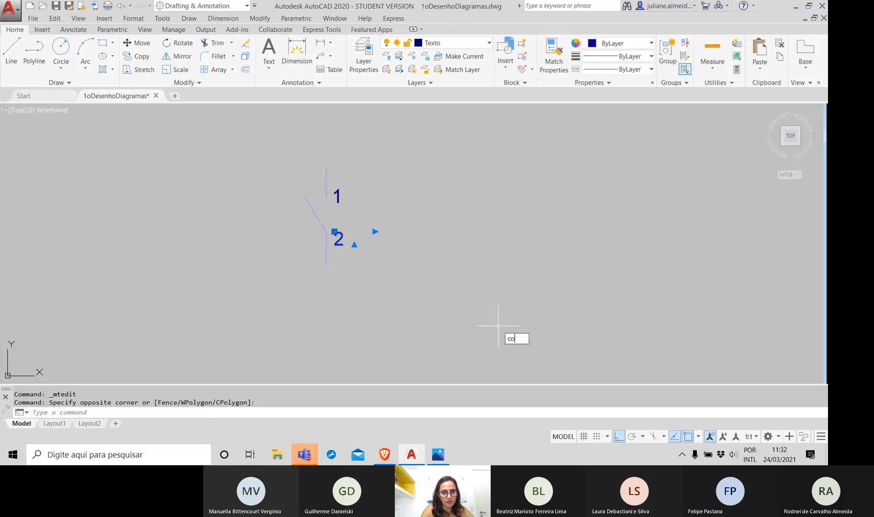
{"action": "key", "text": "Return"}
{"action": "left_click", "coordinate": [335, 229]}
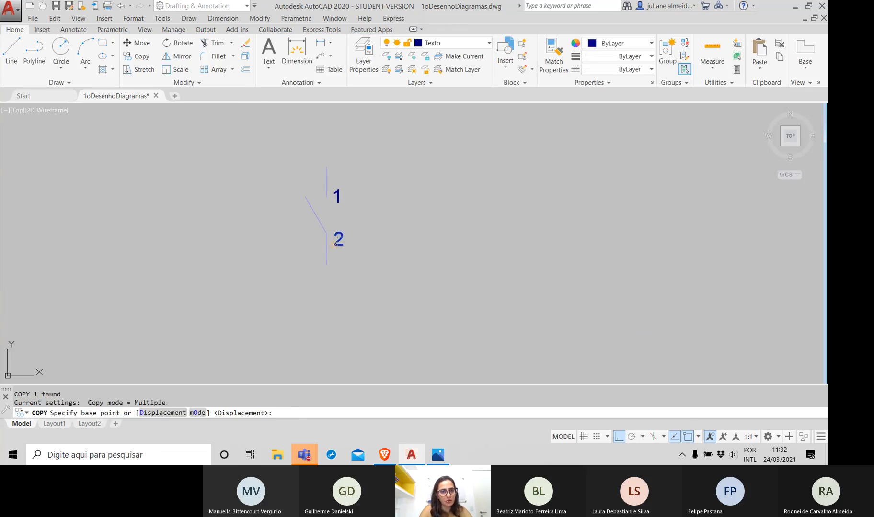
{"action": "key", "text": "F8"}
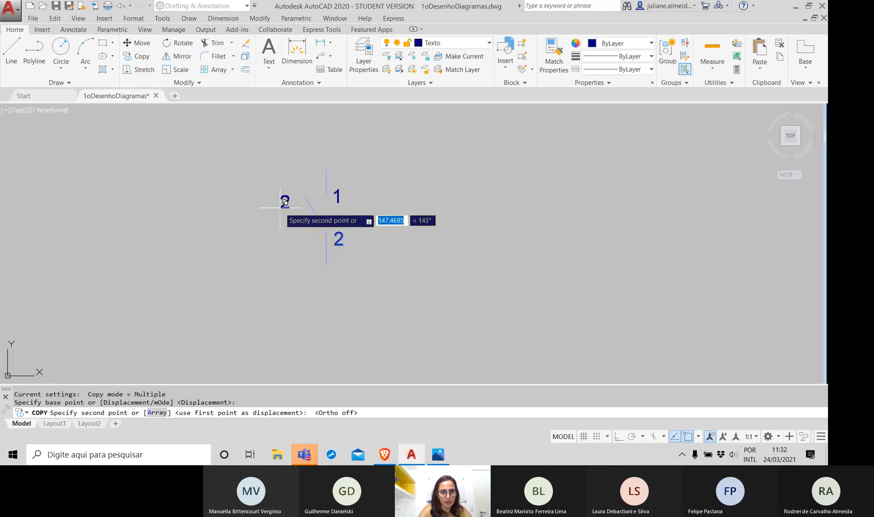
{"action": "left_click", "coordinate": [275, 208]}
{"action": "key", "text": "Return"}
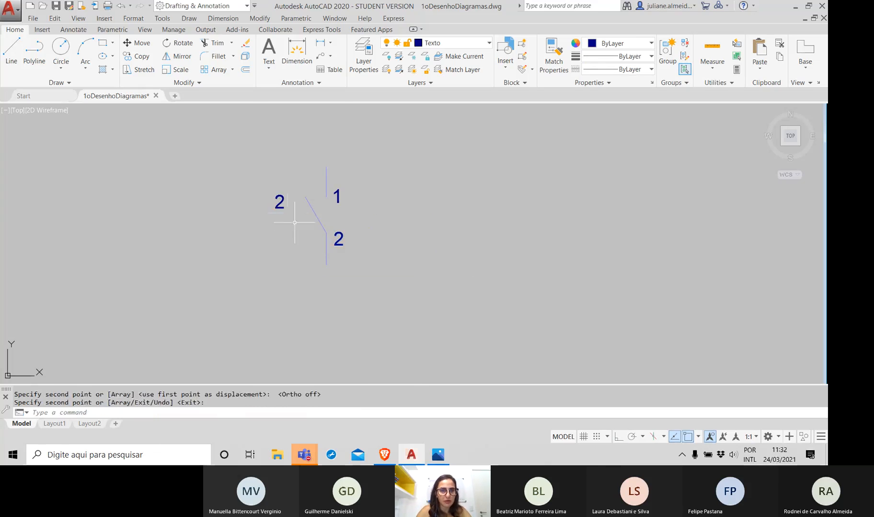
- Change the copied number left of the contact to K1 and save the drawing
{"action": "double_click", "coordinate": [280, 204]}
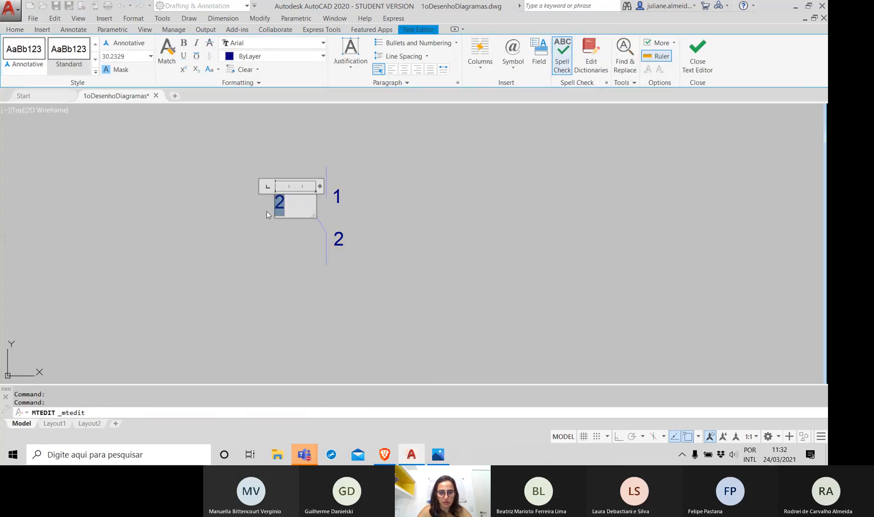
{"action": "type", "text": "K1"}
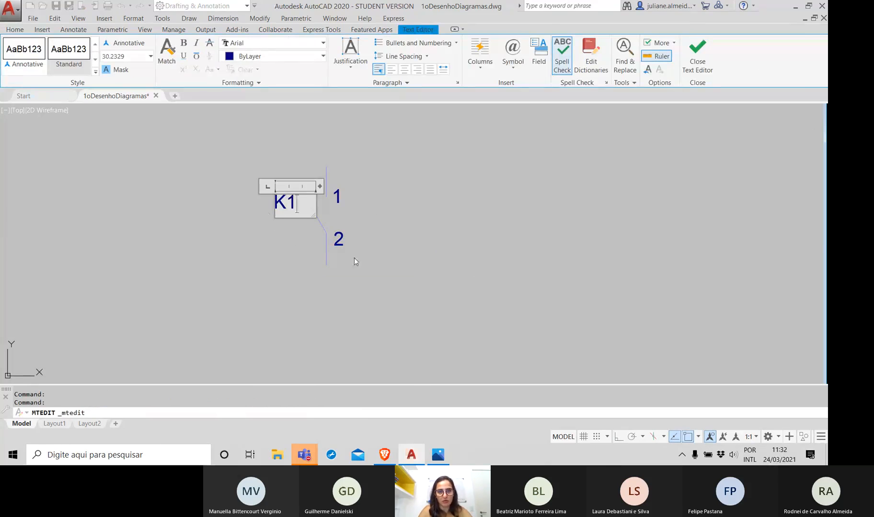
{"action": "left_click", "coordinate": [355, 261]}
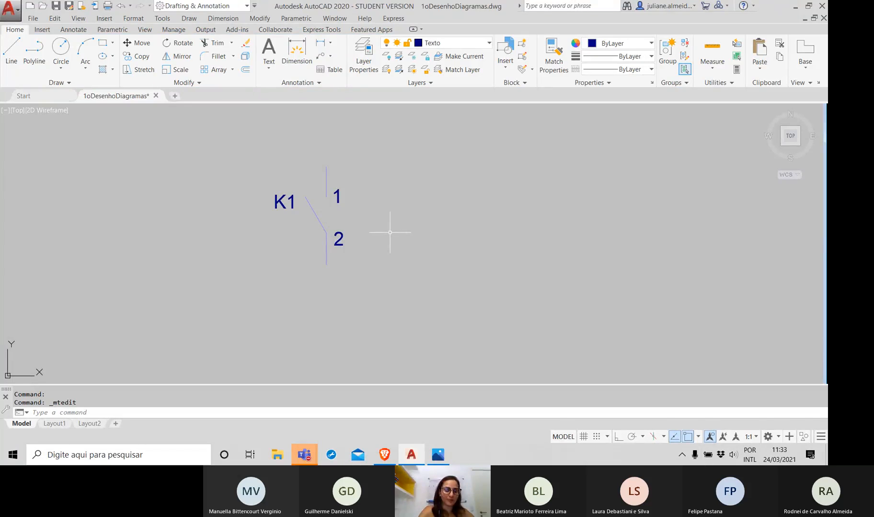
{"action": "key", "text": "ctrl+s"}
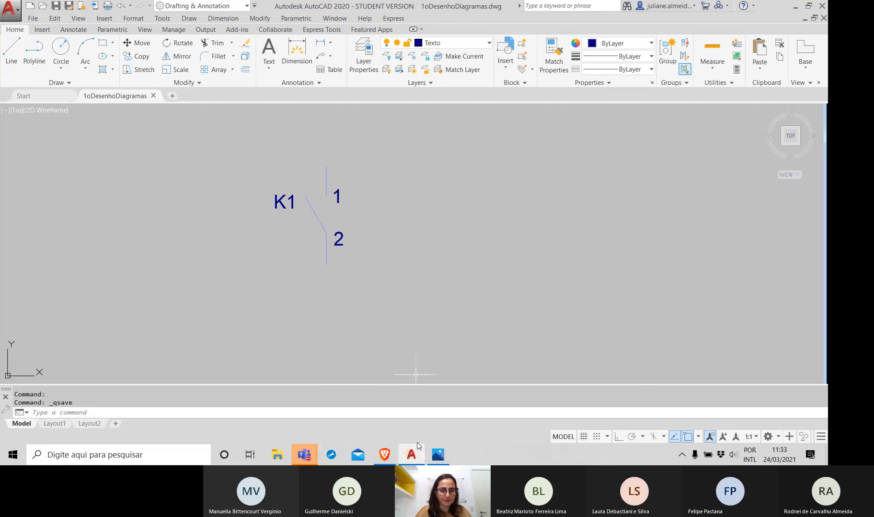
- Switch to the Teams meeting to read its chat, and return to AutoCAD
{"action": "mouse_move", "coordinate": [304, 455]}
{"action": "left_click", "coordinate": [349, 408]}
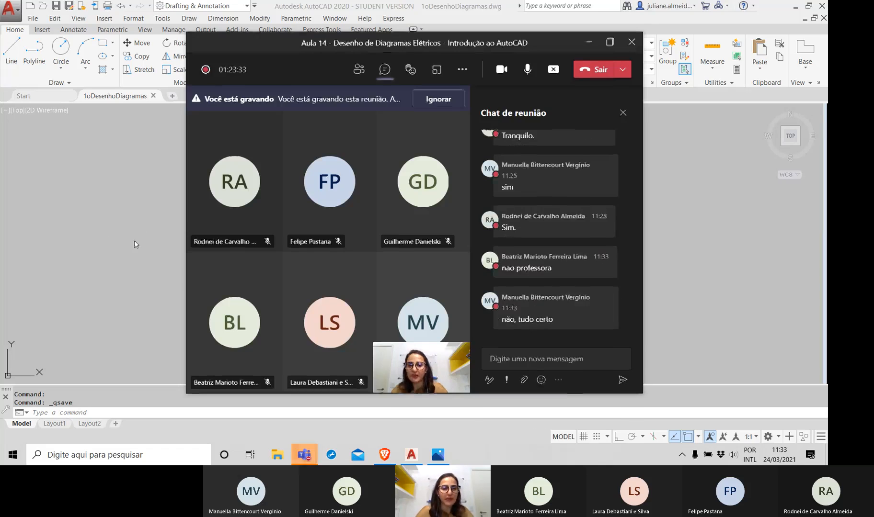
{"action": "left_click", "coordinate": [134, 240]}
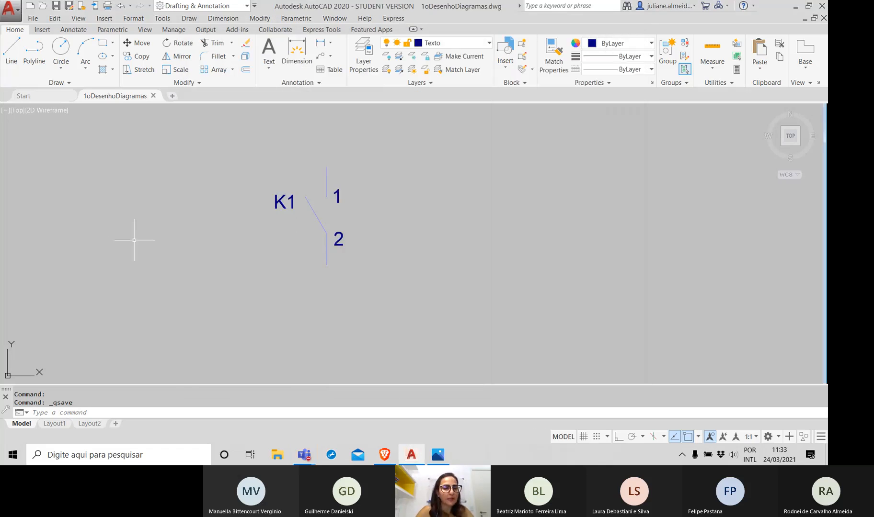
- Start a Write Block from the whole K1 contact with its labels, using the lower end of the bottom line as base point
{"action": "left_click", "coordinate": [396, 279]}
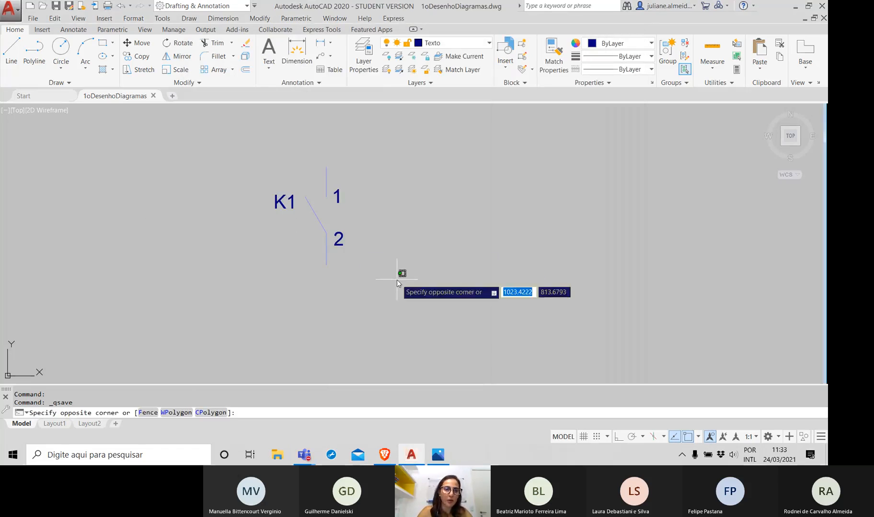
{"action": "left_click", "coordinate": [249, 145]}
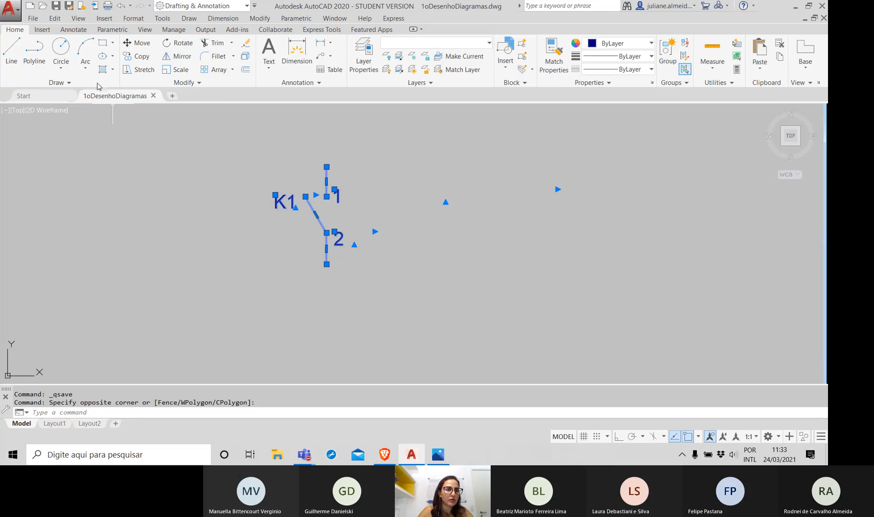
{"action": "left_click", "coordinate": [41, 30]}
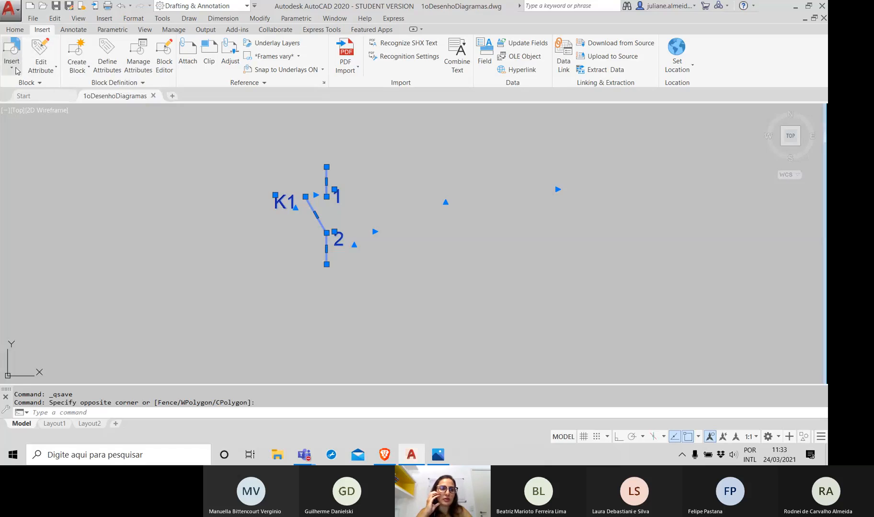
{"action": "left_click", "coordinate": [87, 71]}
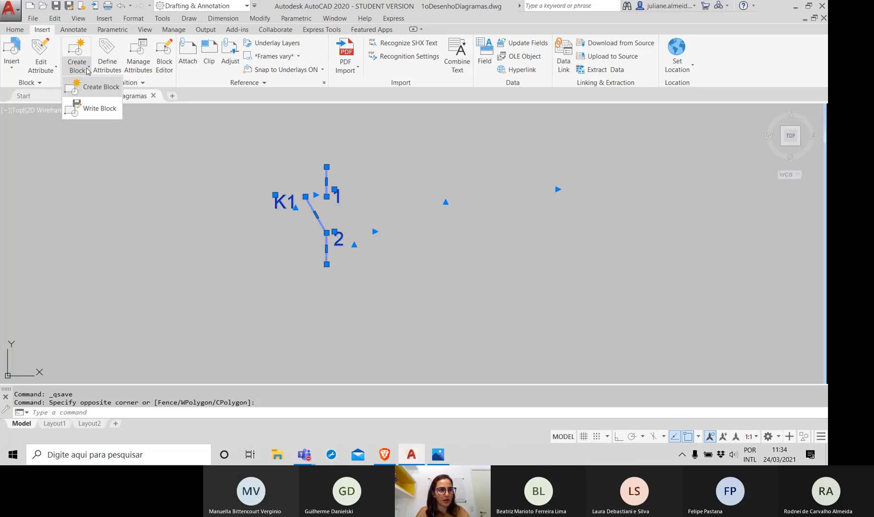
{"action": "left_click", "coordinate": [92, 109]}
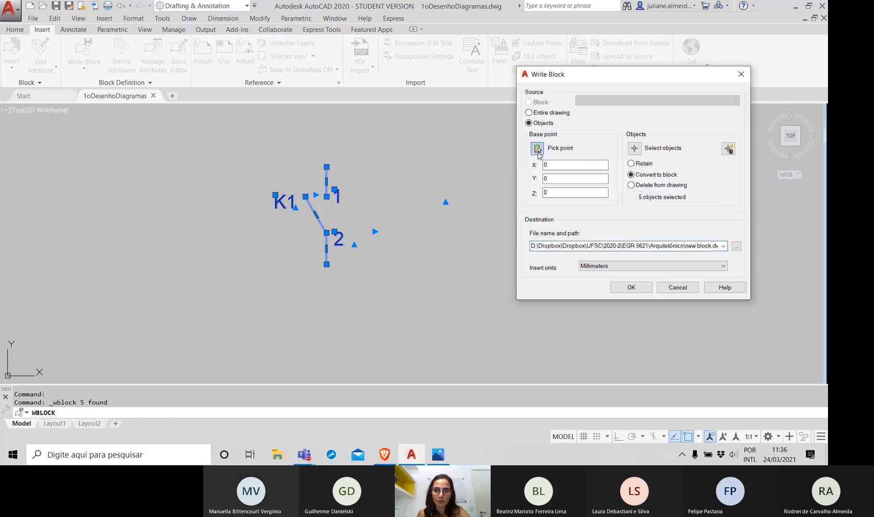
{"action": "left_click", "coordinate": [537, 149]}
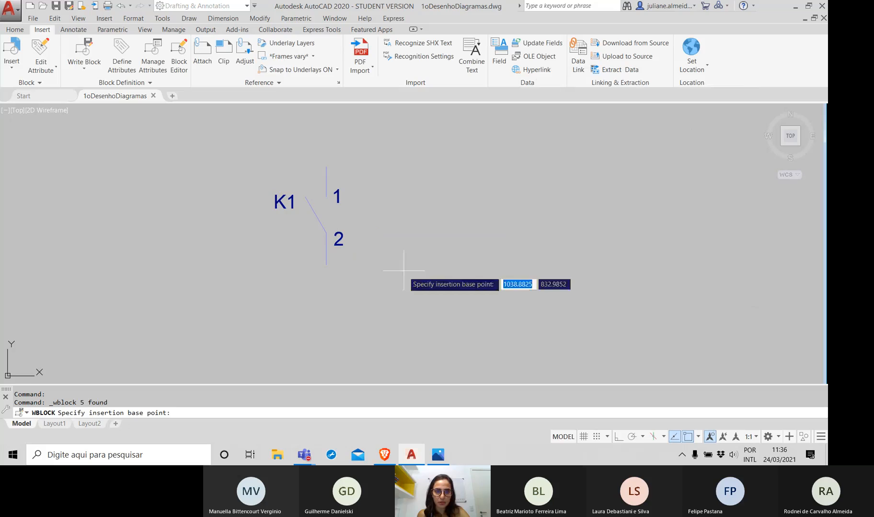
{"action": "left_click", "coordinate": [326, 264]}
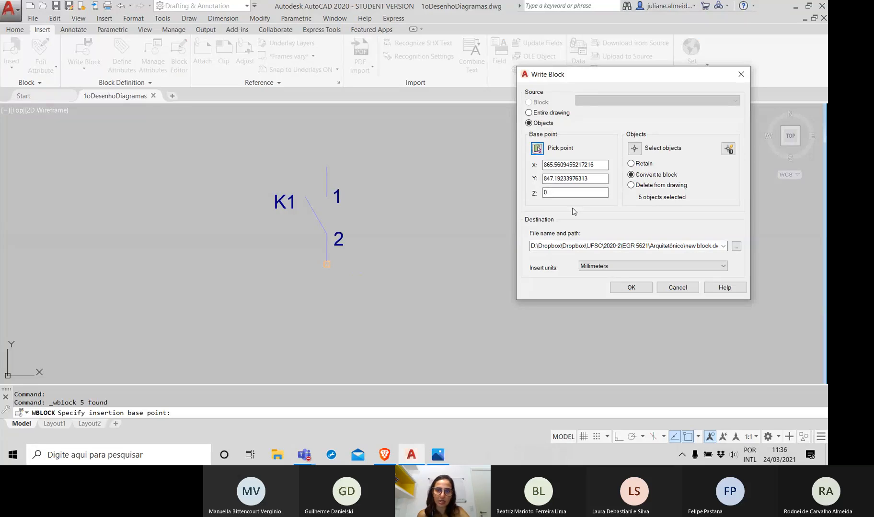
{"action": "left_click", "coordinate": [584, 165]}
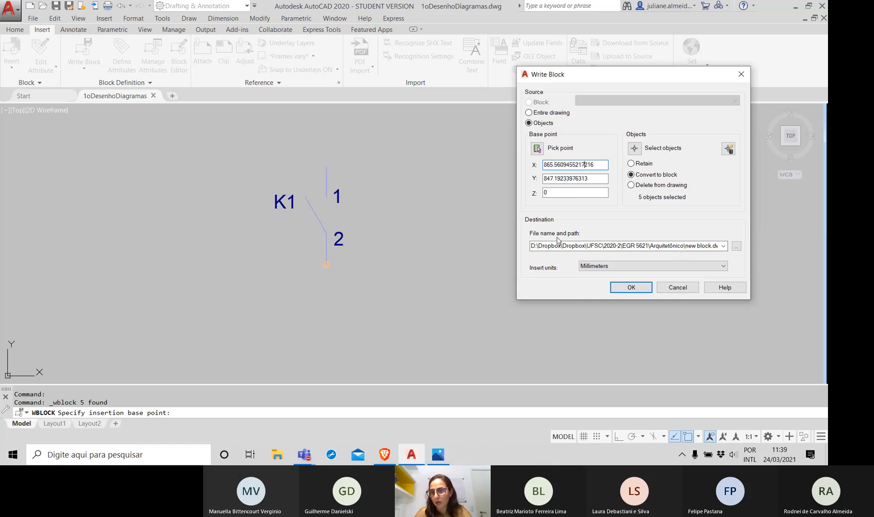
{"action": "left_click", "coordinate": [736, 246]}
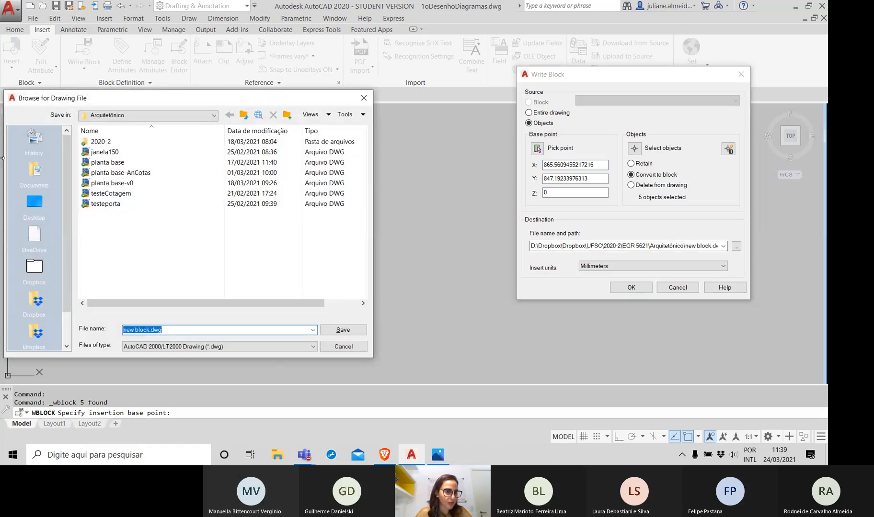
{"action": "left_click", "coordinate": [34, 203]}
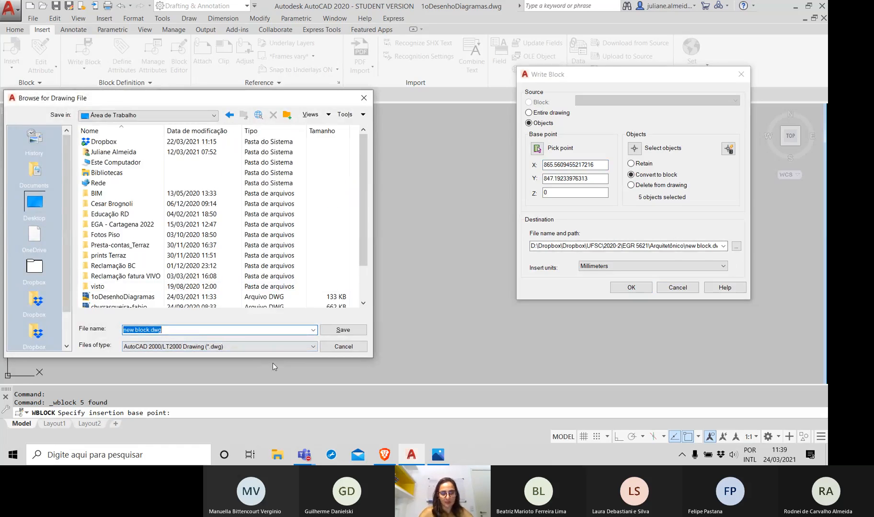
{"action": "type", "text": "contatora1"}
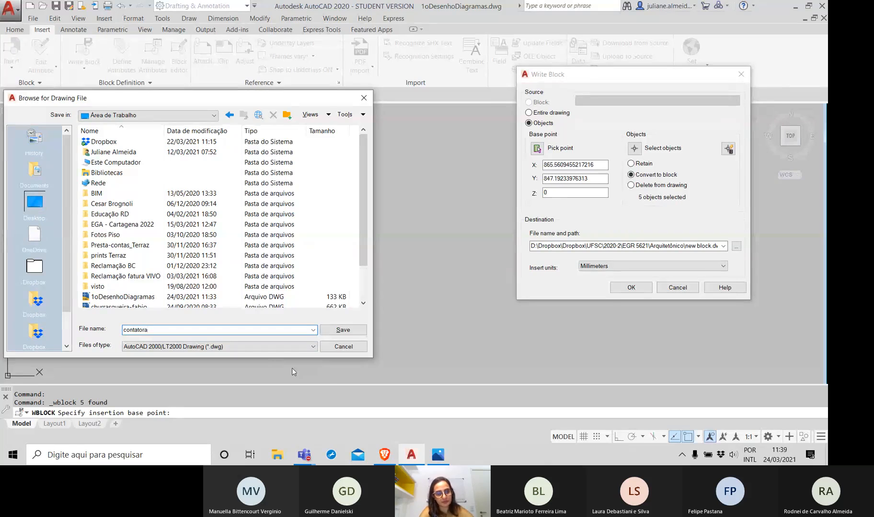
{"action": "left_click", "coordinate": [357, 347]}
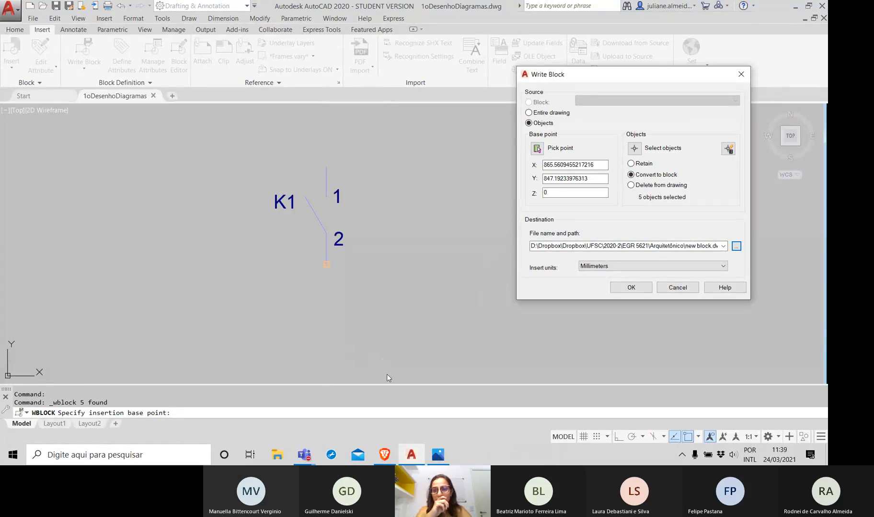
- Set the block's destination to the Desktop with the file name contatora1 and write the block
{"action": "left_click", "coordinate": [736, 246]}
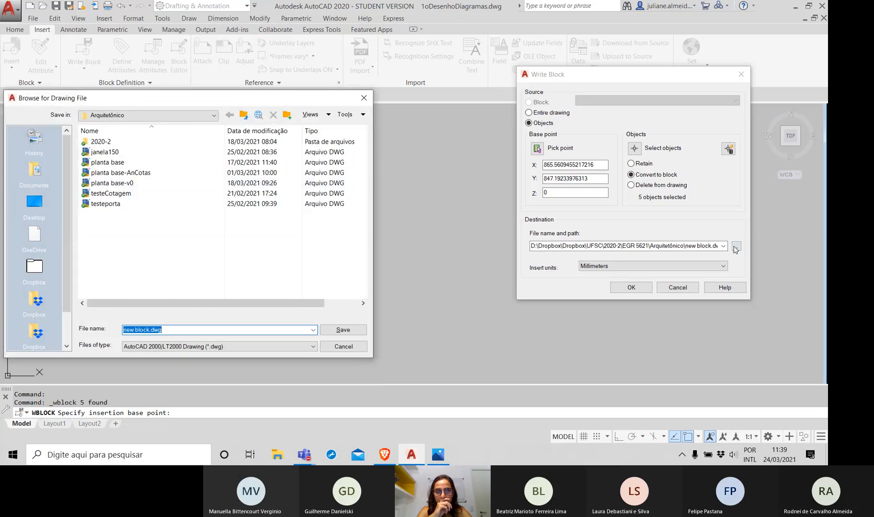
{"action": "left_click", "coordinate": [35, 203]}
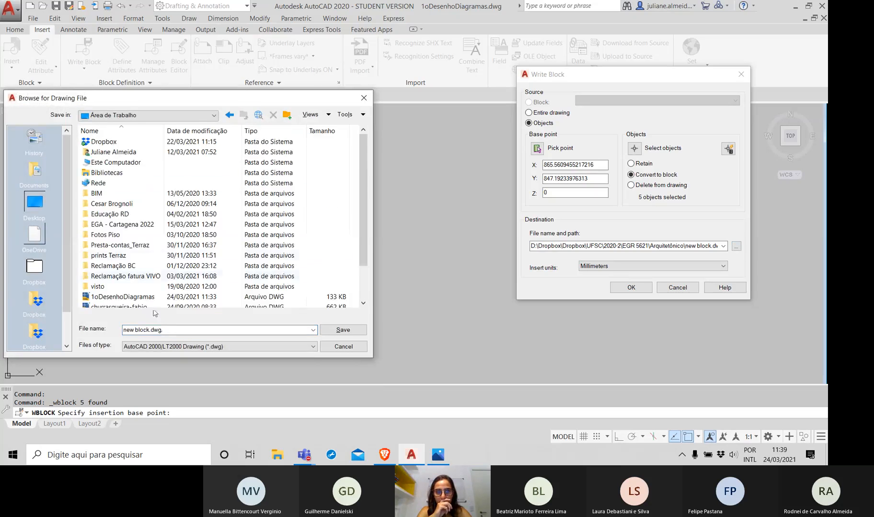
{"action": "scroll", "coordinate": [156, 302], "scroll_direction": "down", "scroll_amount": 2}
{"action": "left_click", "coordinate": [157, 330]}
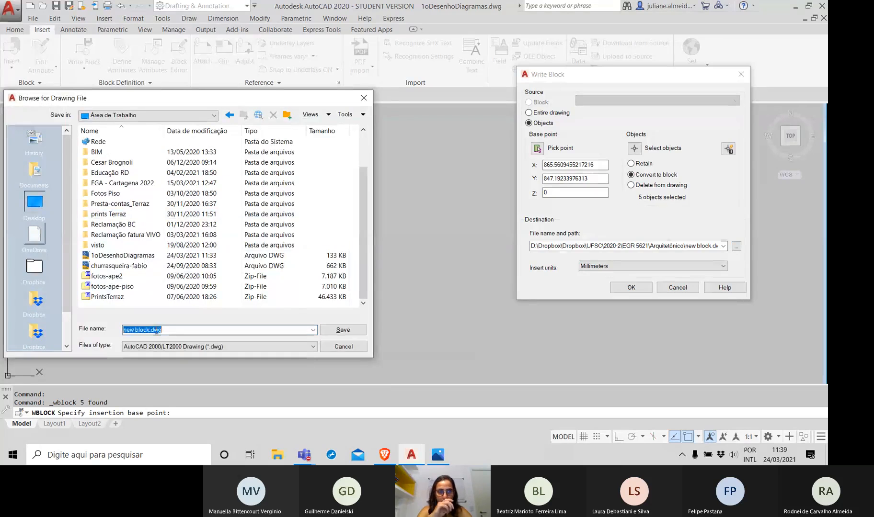
{"action": "type", "text": "contatora1"}
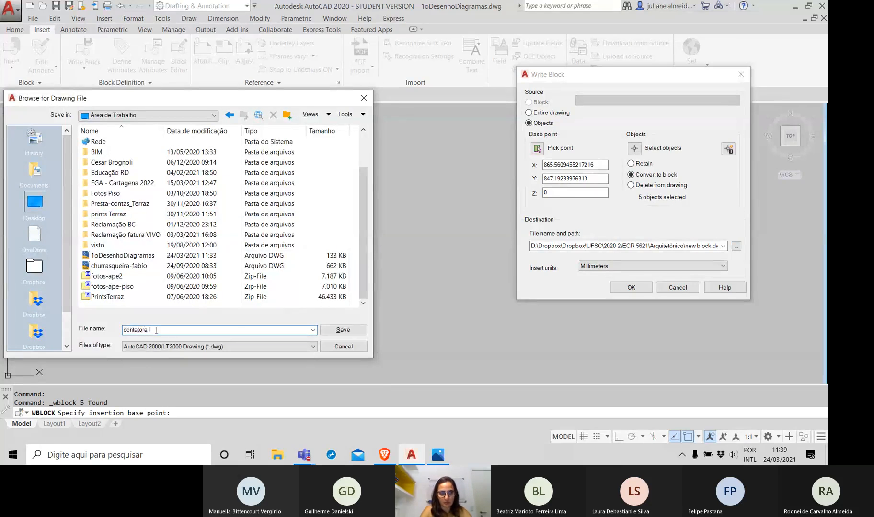
{"action": "left_click", "coordinate": [327, 331]}
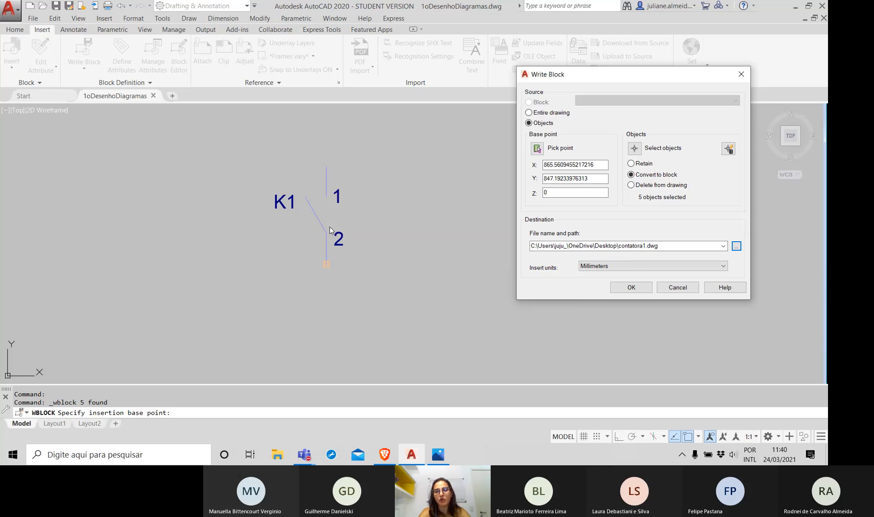
{"action": "left_click", "coordinate": [619, 287]}
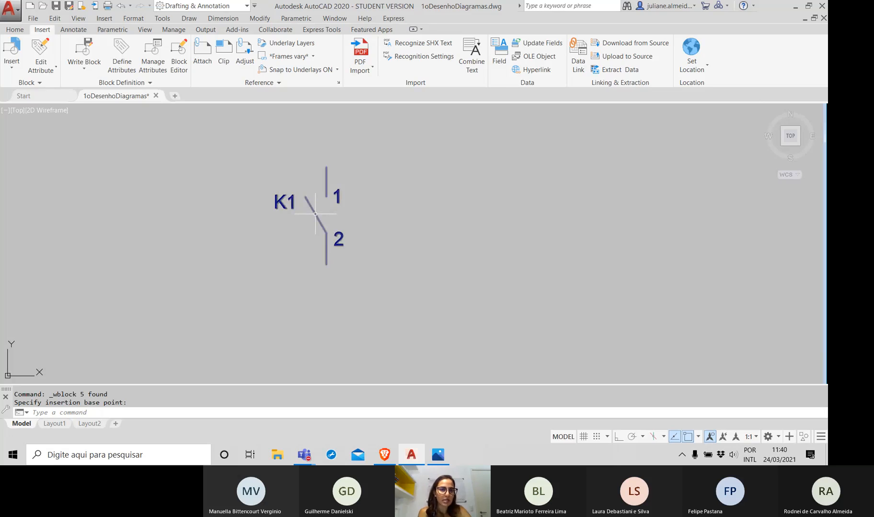
- Select the K1 contact to check whether its lines and labels act as one block
{"action": "left_click", "coordinate": [326, 263]}
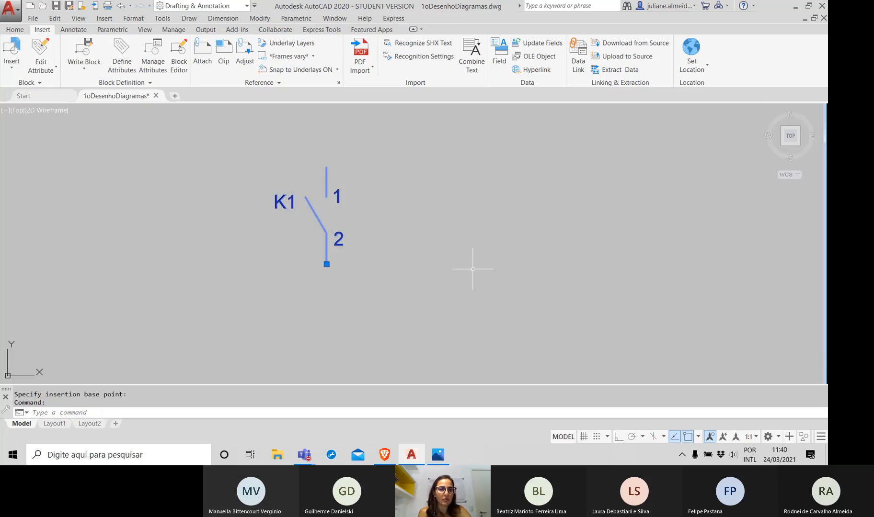
{"action": "key", "text": "Escape"}
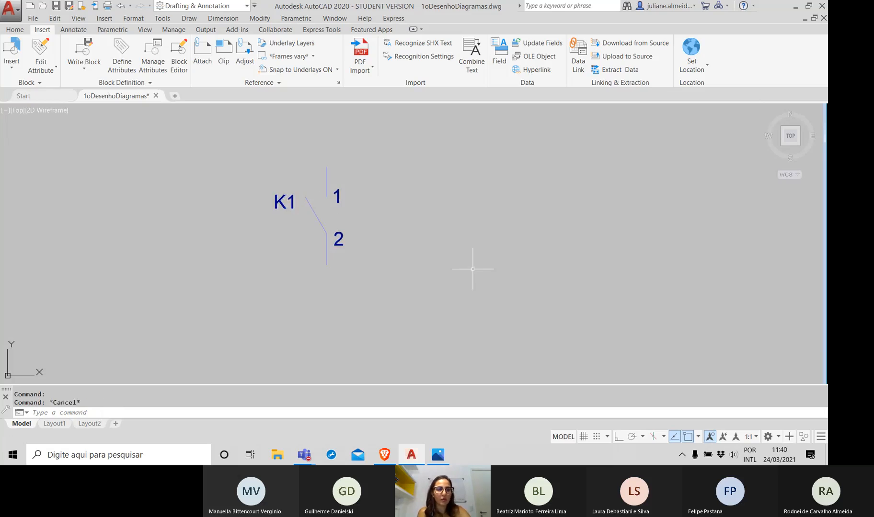
{"action": "left_click", "coordinate": [314, 208]}
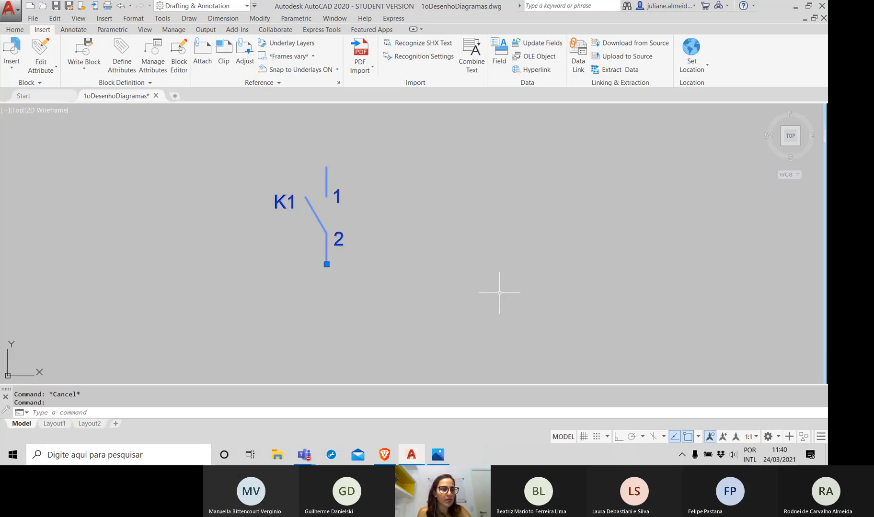
{"action": "key", "text": "Escape"}
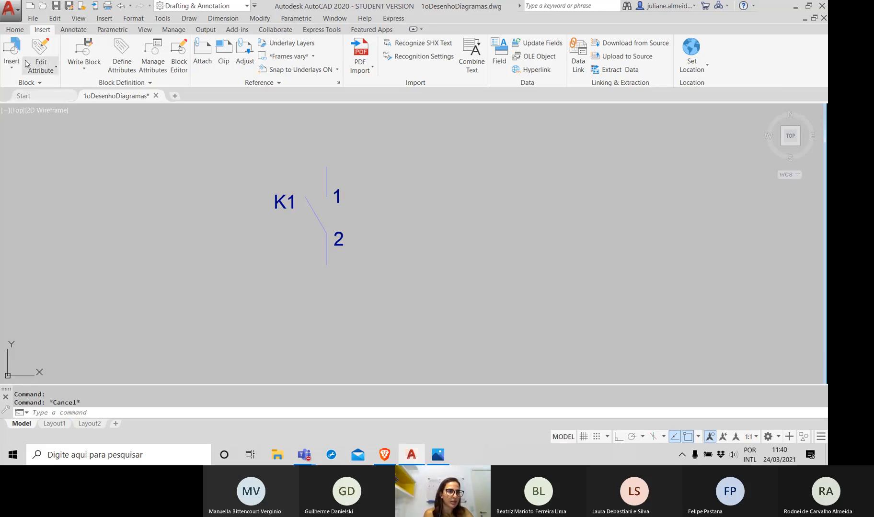
- Load the contatora1 drawing from the Desktop as the source for inserting blocks from other drawings
{"action": "left_click", "coordinate": [12, 55]}
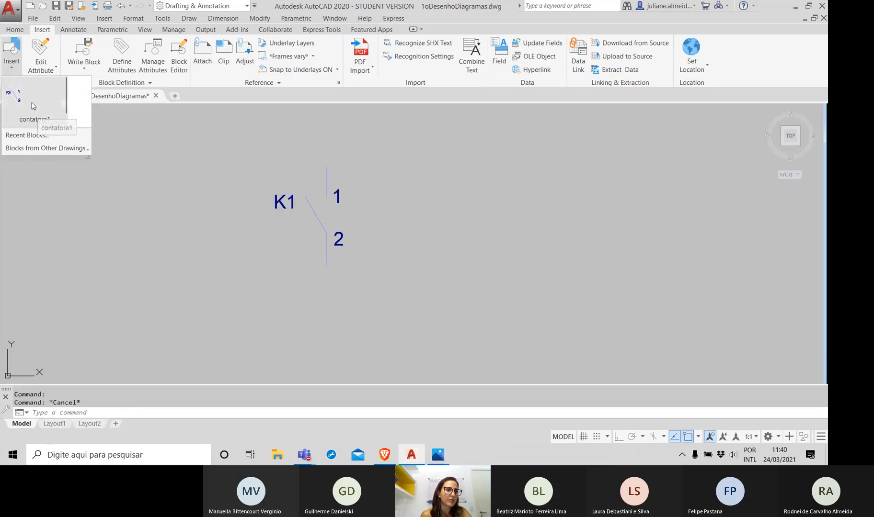
{"action": "left_click", "coordinate": [32, 148]}
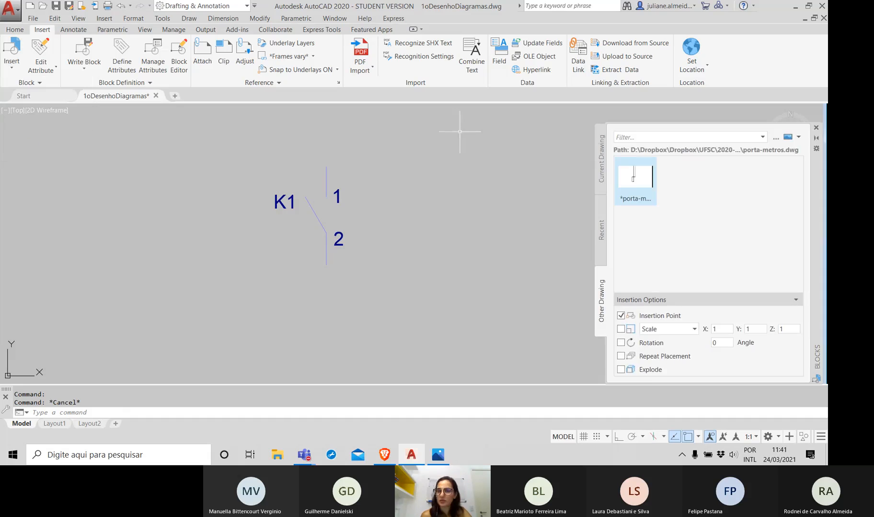
{"action": "left_click", "coordinate": [776, 138]}
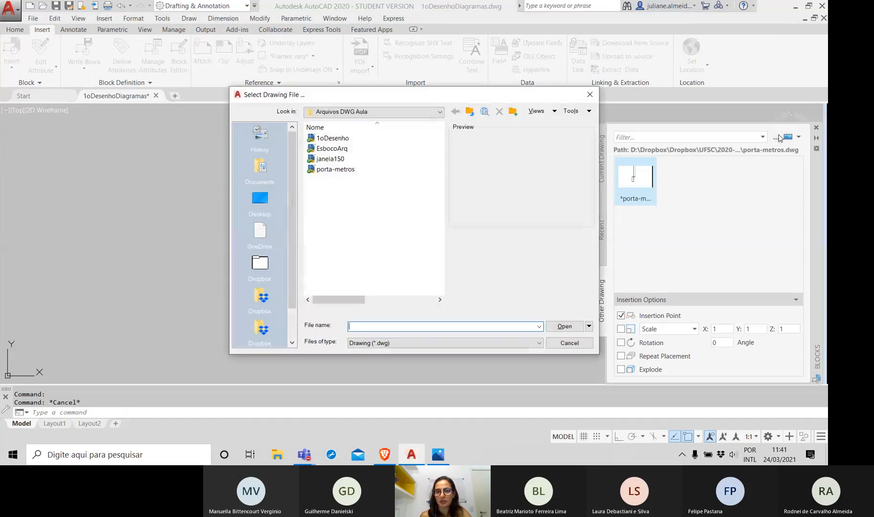
{"action": "left_click", "coordinate": [259, 199]}
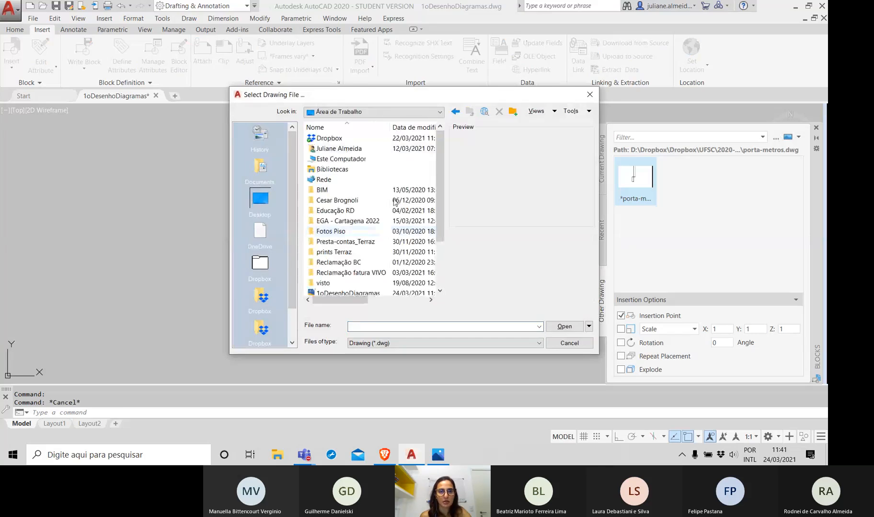
{"action": "scroll", "coordinate": [391, 200], "scroll_direction": "down", "scroll_amount": 2}
{"action": "left_click", "coordinate": [363, 252]}
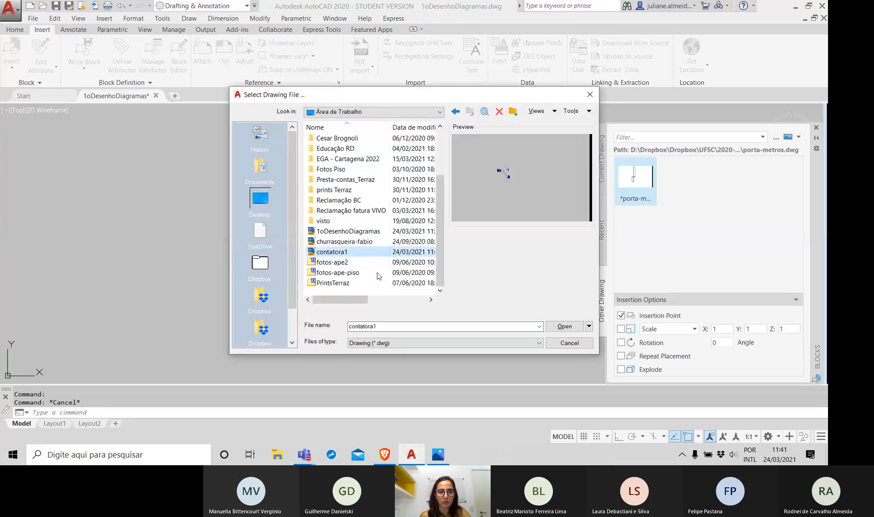
{"action": "left_click", "coordinate": [575, 329]}
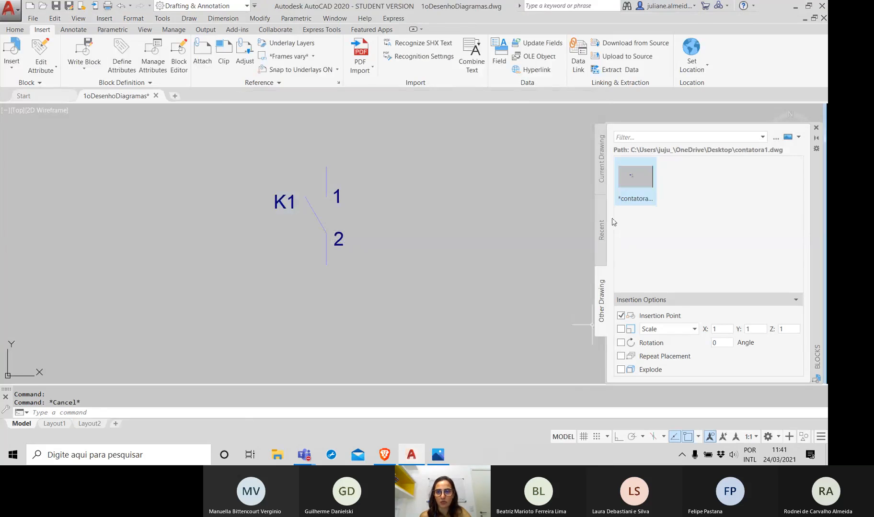
- Insert the contatora1 block to the right of the existing K1 contact and close the Blocks palette
{"action": "left_click_drag", "start_coordinate": [622, 182], "coordinate": [442, 276]}
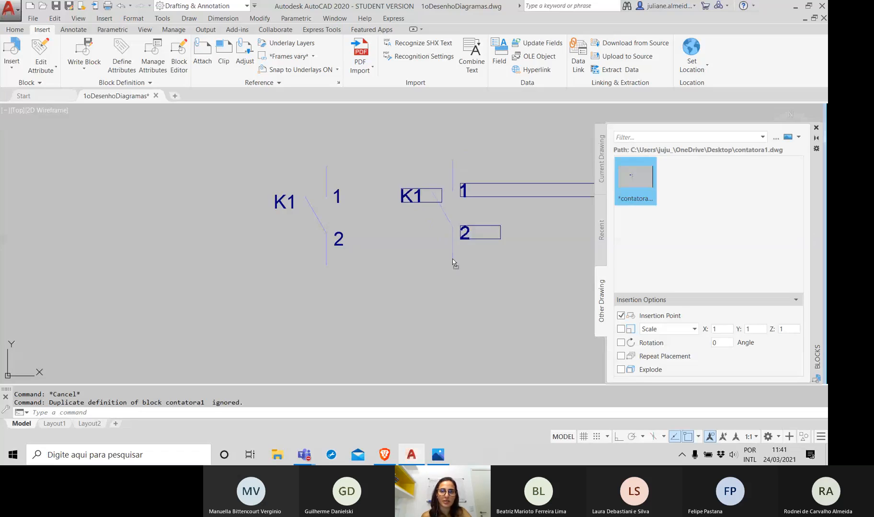
{"action": "left_click_drag", "start_coordinate": [452, 258], "coordinate": [451, 259]}
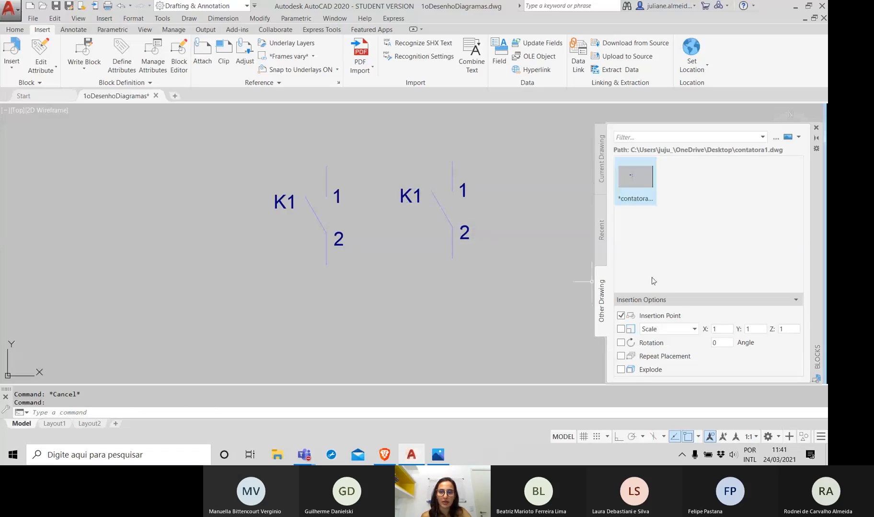
{"action": "mouse_move", "coordinate": [642, 186]}
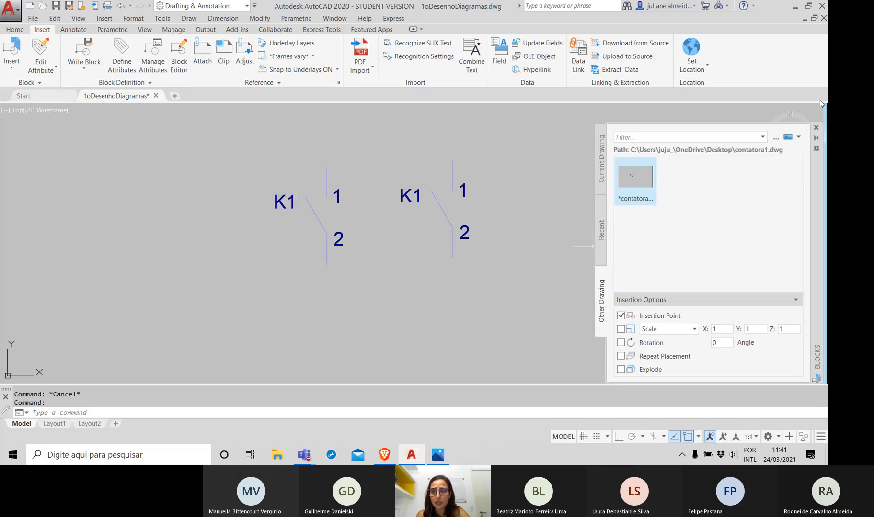
{"action": "left_click", "coordinate": [816, 128]}
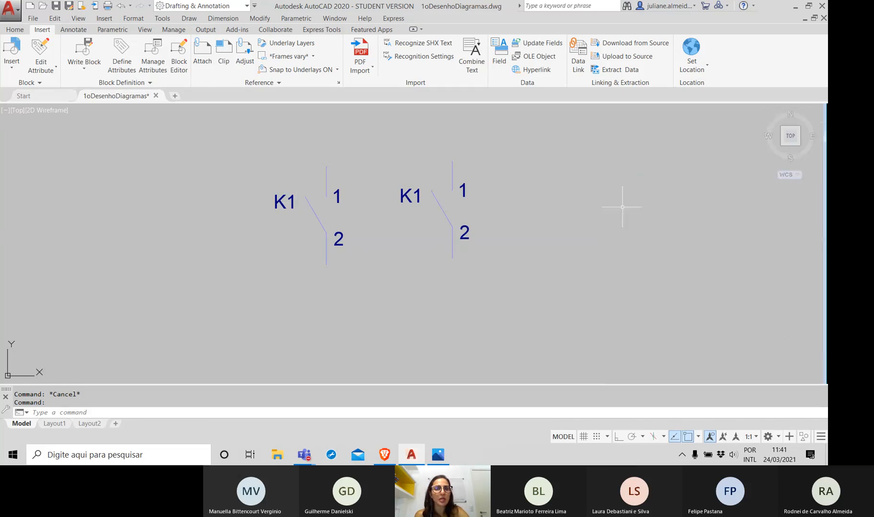
- Explode the newly inserted contact block into separate objects
{"action": "left_click", "coordinate": [15, 29]}
{"action": "left_click", "coordinate": [520, 255]}
{"action": "left_click", "coordinate": [447, 187]}
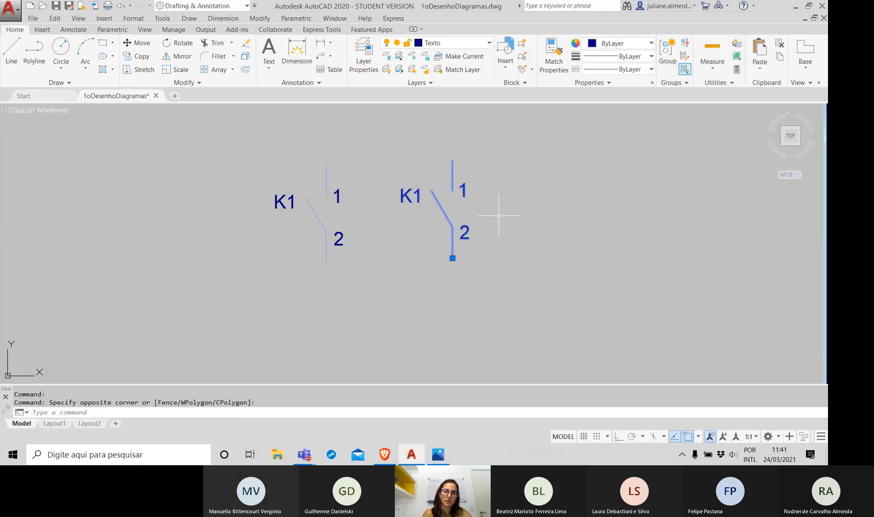
{"action": "type", "text": "explode"}
{"action": "key", "text": "Return"}
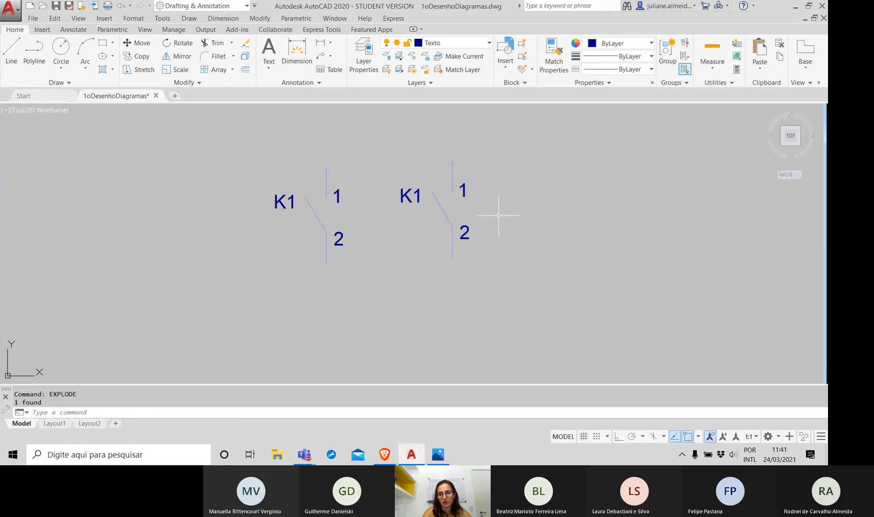
- Change the exploded contact's terminal numbers to 3 and 4, and delete its K1 label
{"action": "double_click", "coordinate": [462, 190]}
{"action": "key", "text": "BackSpace"}
{"action": "type", "text": "3"}
{"action": "left_click", "coordinate": [499, 238]}
{"action": "double_click", "coordinate": [481, 239]}
{"action": "key", "text": "BackSpace"}
{"action": "type", "text": "4"}
{"action": "left_click", "coordinate": [521, 245]}
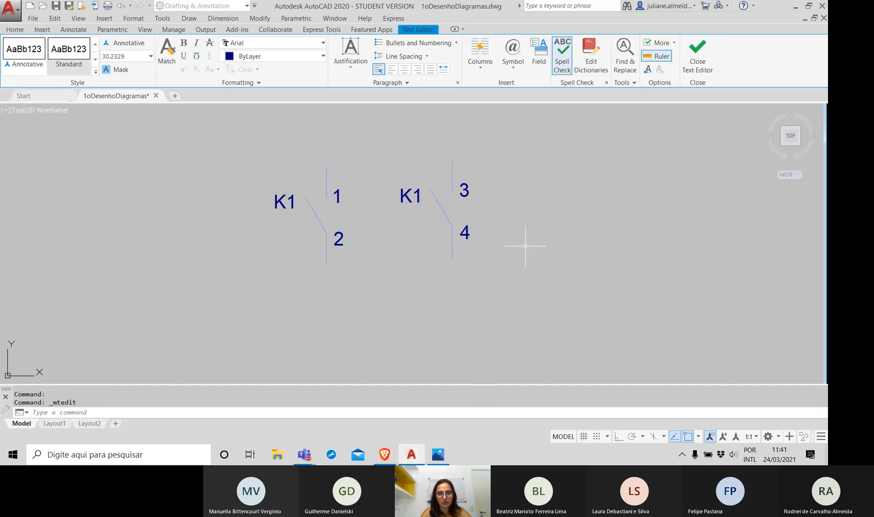
{"action": "left_click", "coordinate": [417, 193]}
{"action": "key", "text": "Delete"}
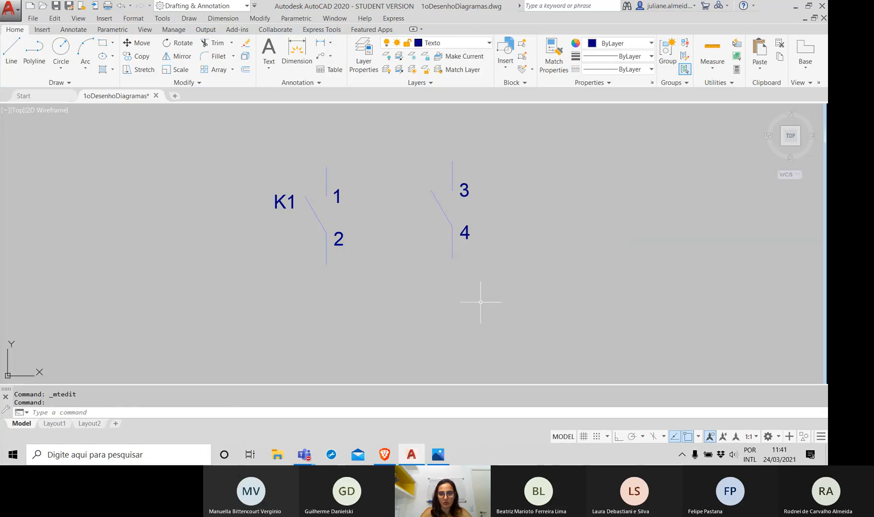
- Copy the contact with terminals 3 and 4 to its right to make a third contact
{"action": "left_click", "coordinate": [506, 315]}
{"action": "left_click", "coordinate": [396, 127]}
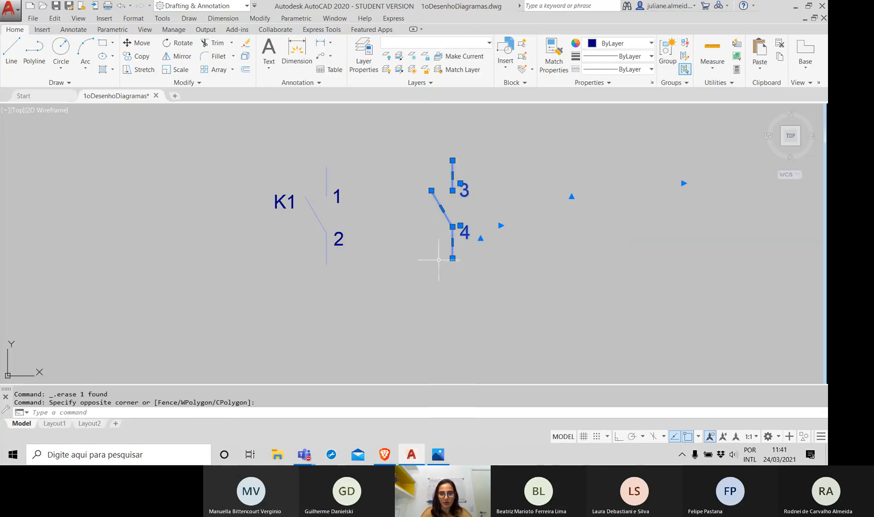
{"action": "type", "text": "co"}
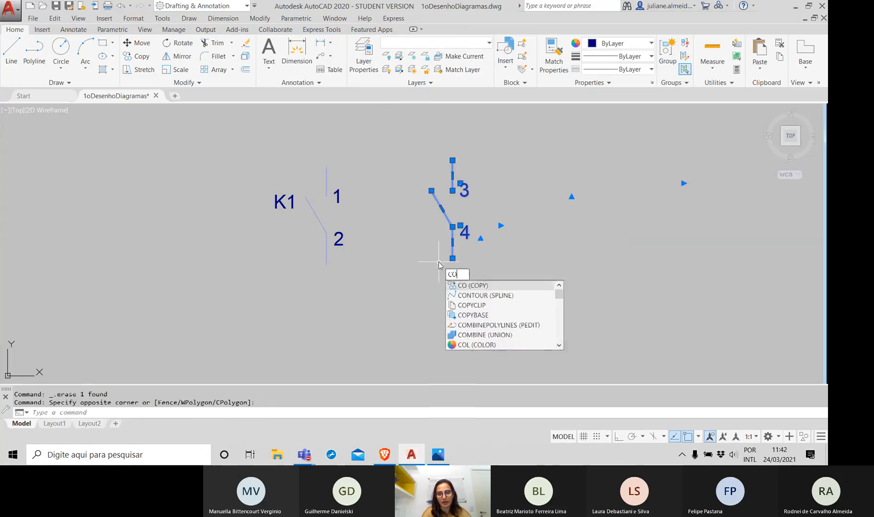
{"action": "key", "text": "Return"}
{"action": "left_click", "coordinate": [461, 244]}
{"action": "left_click", "coordinate": [557, 254]}
{"action": "key", "text": "Return"}
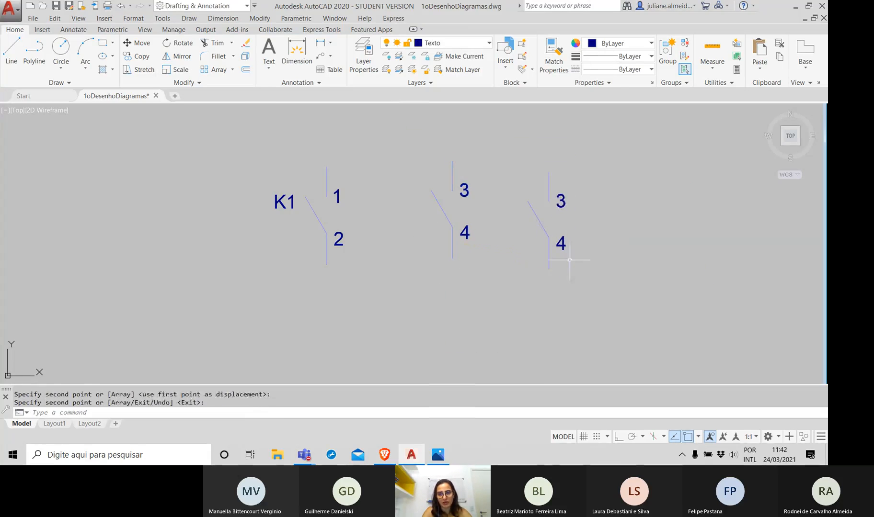
- Change the third contact's terminal numbers to 5 and 6
{"action": "double_click", "coordinate": [561, 201]}
{"action": "key", "text": "BackSpace"}
{"action": "type", "text": "5"}
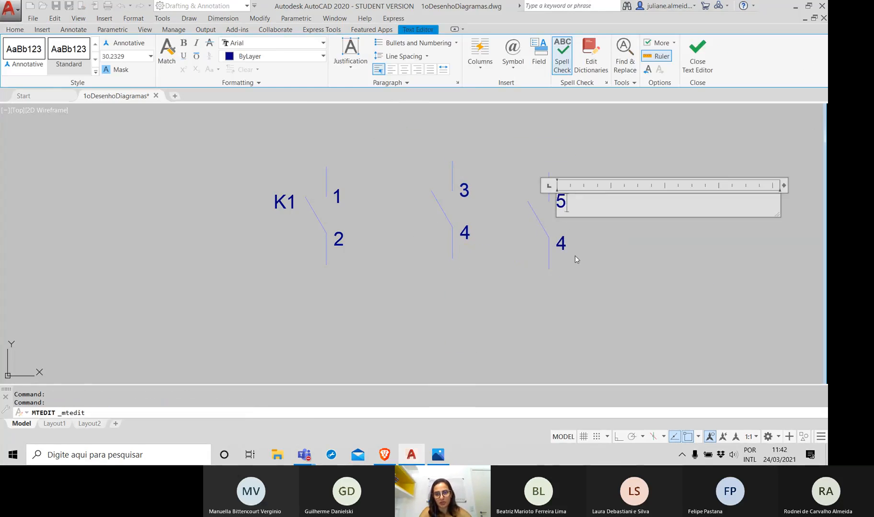
{"action": "double_click", "coordinate": [567, 247]}
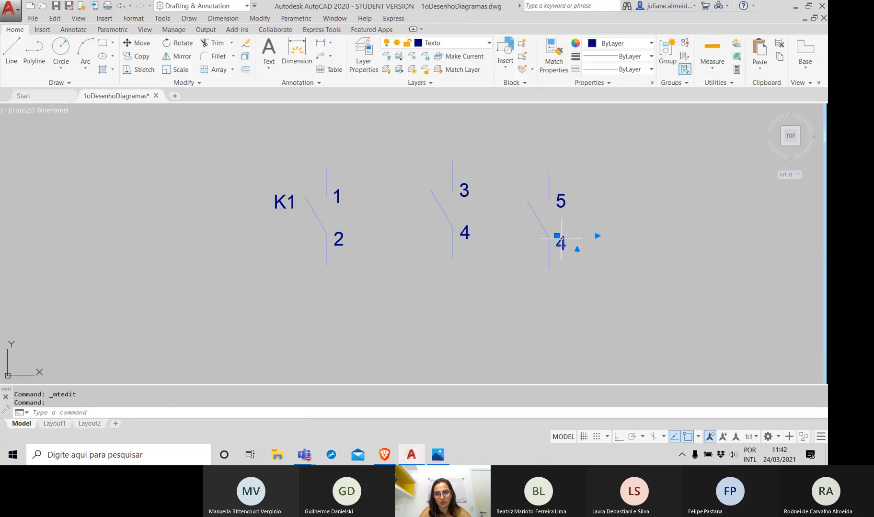
{"action": "key", "text": "BackSpace"}
{"action": "type", "text": "6"}
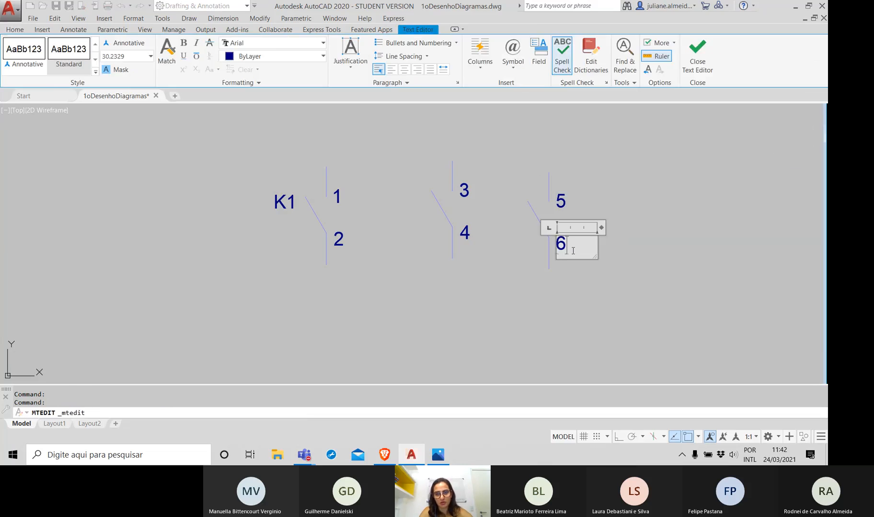
{"action": "left_click", "coordinate": [571, 308]}
- Select the lines of the second and third contacts to inspect their separate parts
{"action": "left_click", "coordinate": [538, 219]}
{"action": "key", "text": "Escape"}
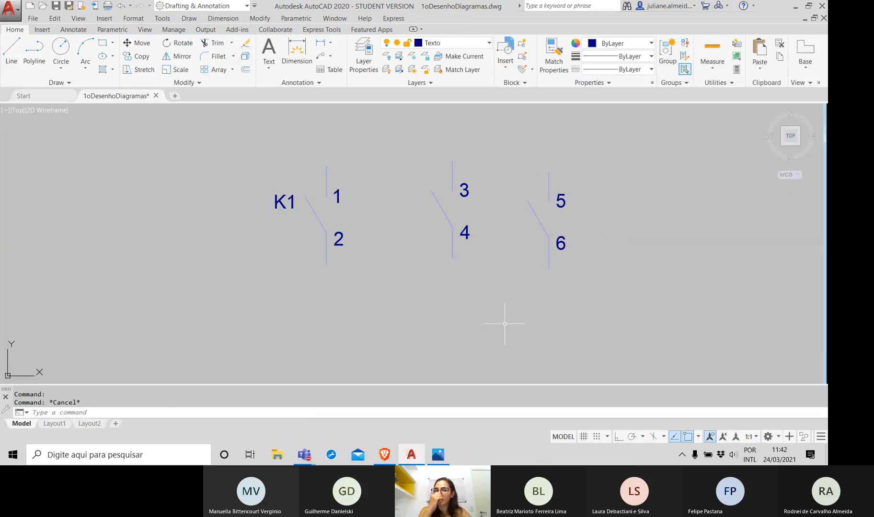
{"action": "left_click", "coordinate": [441, 203]}
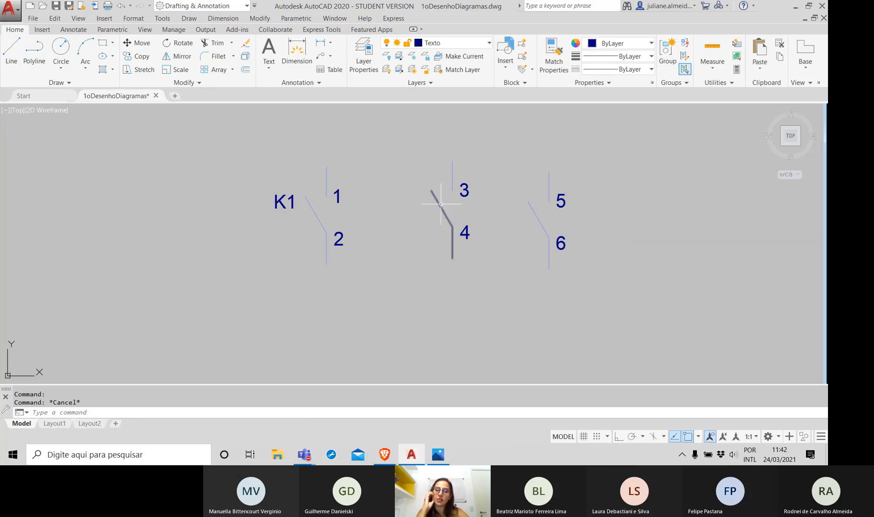
{"action": "left_click", "coordinate": [450, 175]}
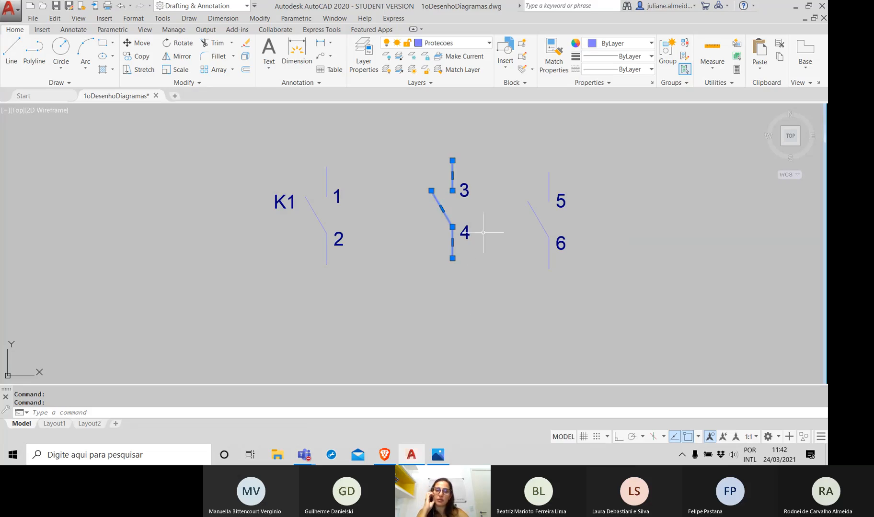
{"action": "key", "text": "Escape"}
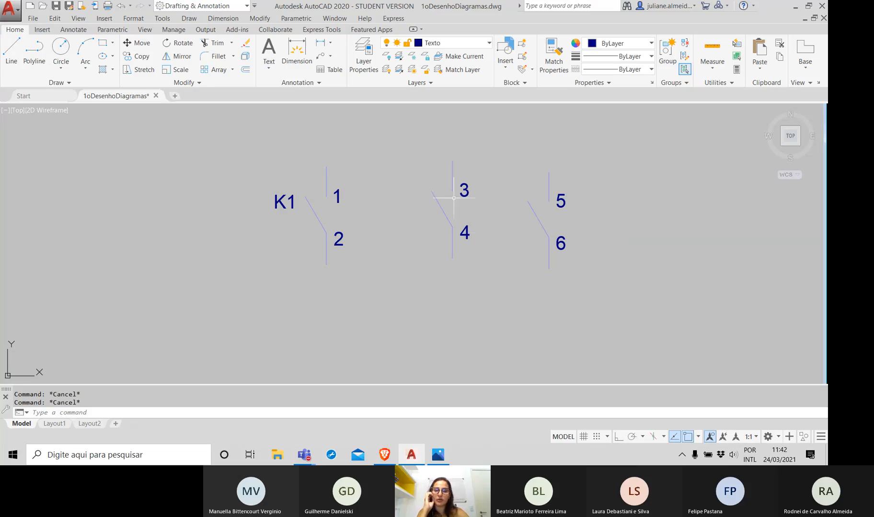
{"action": "left_click", "coordinate": [432, 193]}
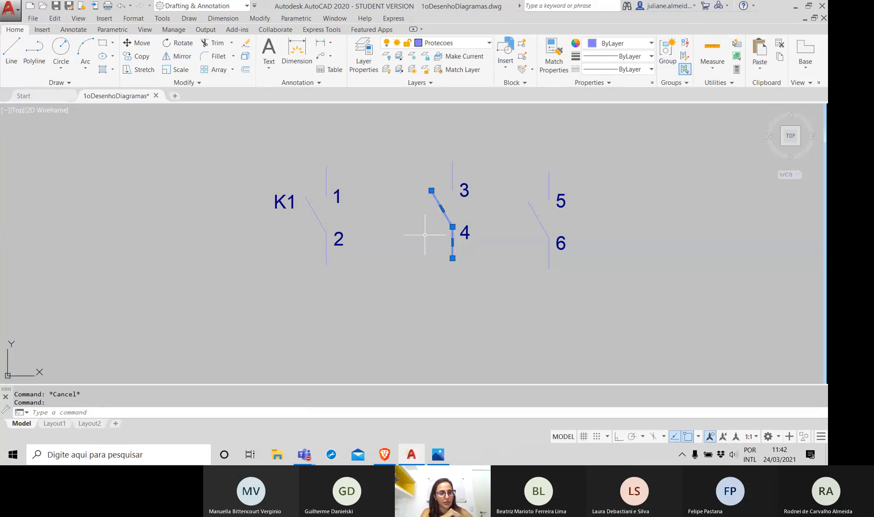
- Copy the K1 contact with terminals 1 and 2 from its lower endpoint onto the first red vertical line
{"action": "key", "text": "Escape"}
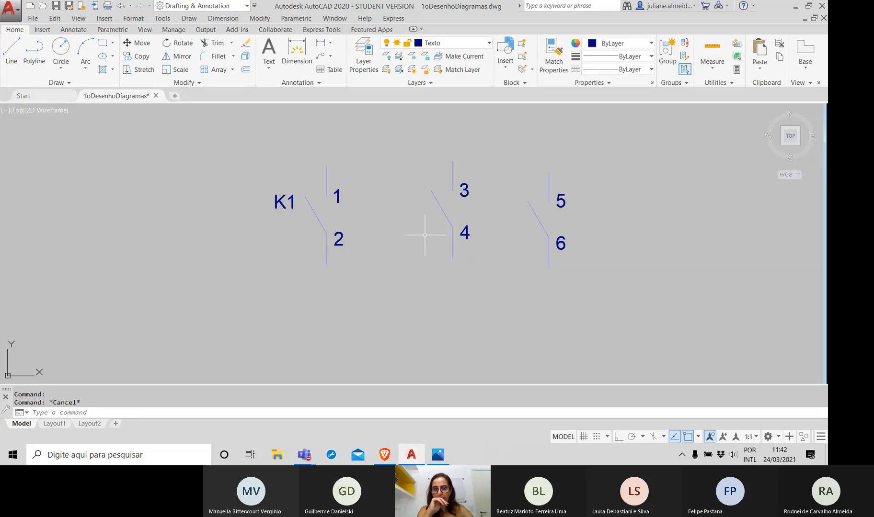
{"action": "scroll", "coordinate": [470, 344], "scroll_direction": "down", "scroll_amount": 6}
{"action": "mouse_move", "coordinate": [472, 344]}
{"action": "middle_mouse_down"}
{"action": "mouse_move", "coordinate": [263, 255]}
{"action": "mouse_move", "coordinate": [232, 270]}
{"action": "middle_mouse_up"}
{"action": "scroll", "coordinate": [222, 244], "scroll_direction": "up", "scroll_amount": 4}
{"action": "left_click", "coordinate": [180, 285]}
{"action": "left_click", "coordinate": [132, 192]}
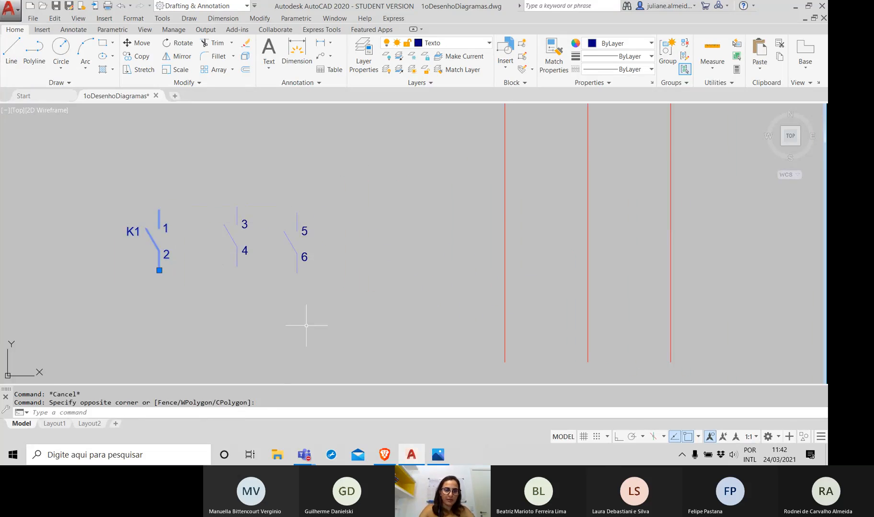
{"action": "type", "text": "co"}
{"action": "key", "text": "Return"}
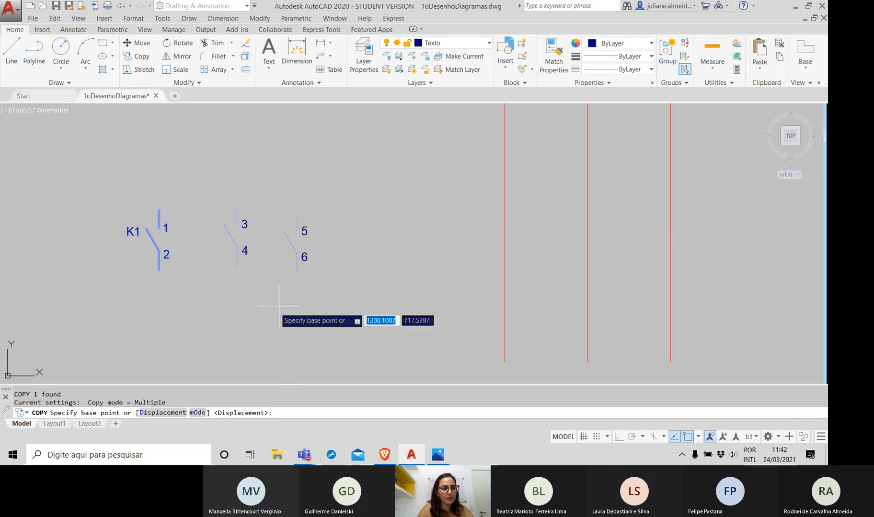
{"action": "left_click", "coordinate": [161, 271]}
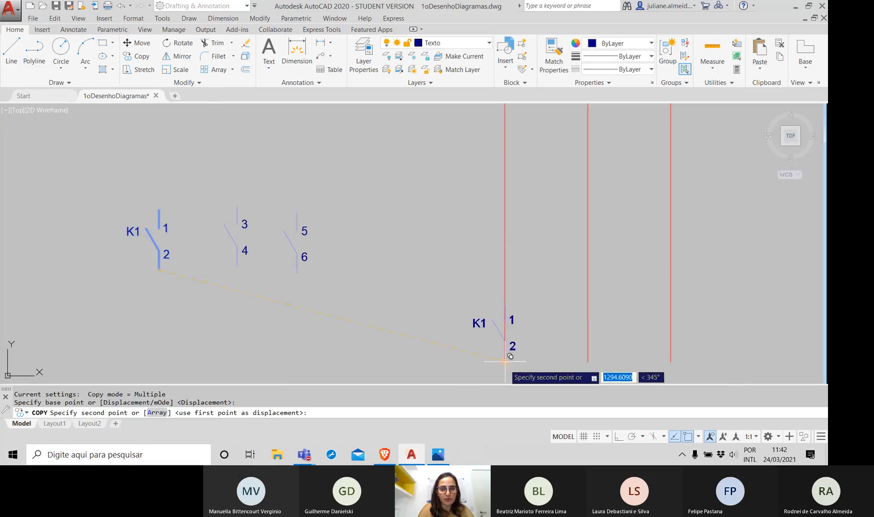
{"action": "left_click", "coordinate": [505, 234]}
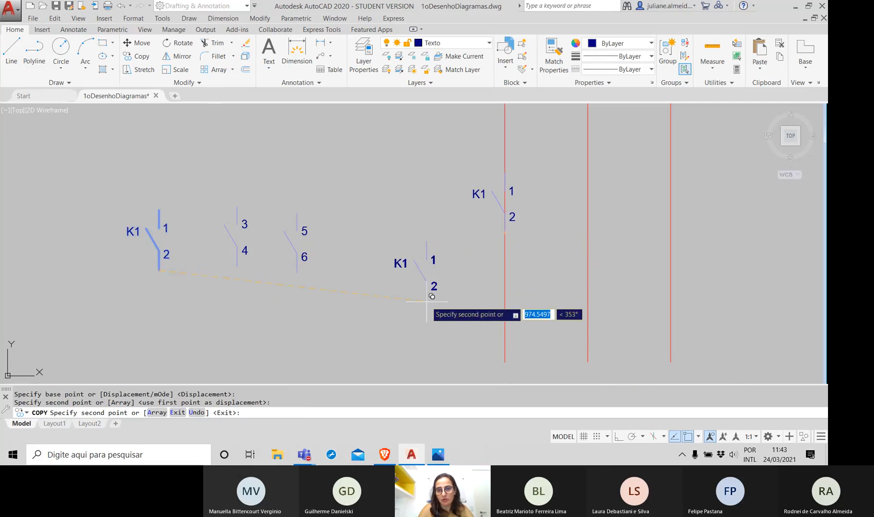
{"action": "key", "text": "Return"}
- Delete the original K1 contact beside the contacts with terminals 3-4 and 5-6
{"action": "left_click", "coordinate": [196, 280]}
{"action": "left_click", "coordinate": [146, 205]}
{"action": "key", "text": "Delete"}
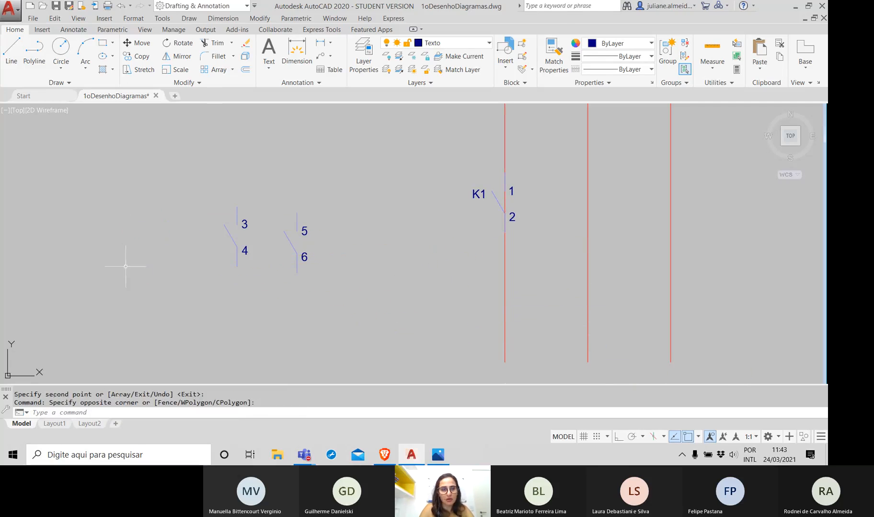
- Move the contact with terminals 3 and 4 by its lower endpoint onto the second red line, level with K1
{"action": "left_click", "coordinate": [250, 277]}
{"action": "left_click", "coordinate": [229, 217]}
{"action": "type", "text": "move"}
{"action": "key", "text": "Return"}
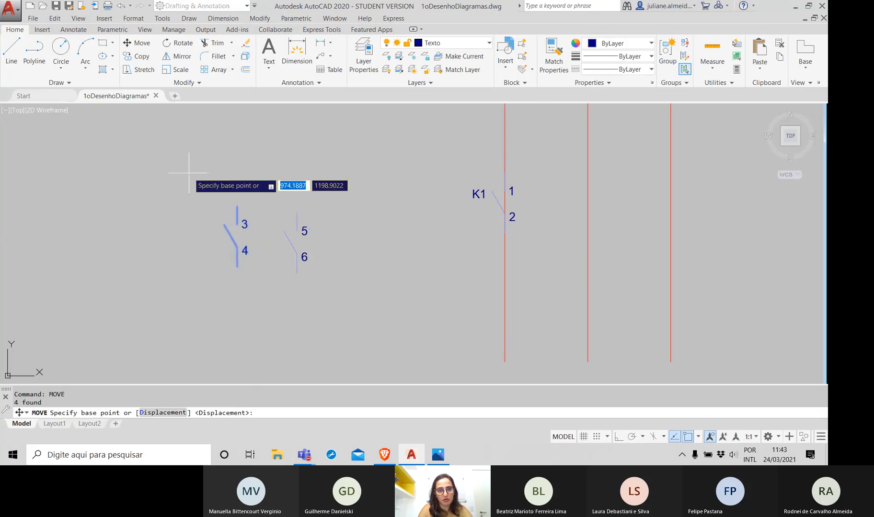
{"action": "left_click", "coordinate": [236, 266]}
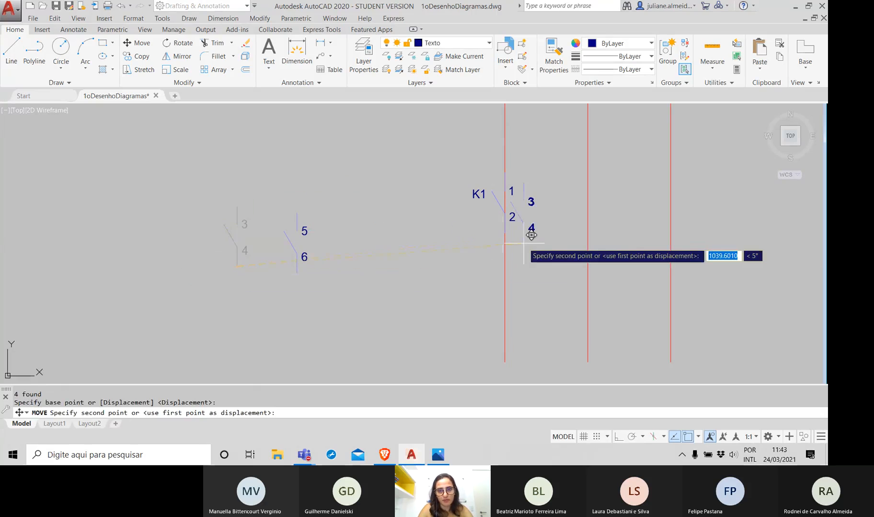
{"action": "left_click", "coordinate": [596, 225]}
- Move the contact with terminals 5 and 6 by its lower endpoint onto the third red line, level with the others
{"action": "left_click", "coordinate": [317, 277]}
{"action": "left_click", "coordinate": [243, 200]}
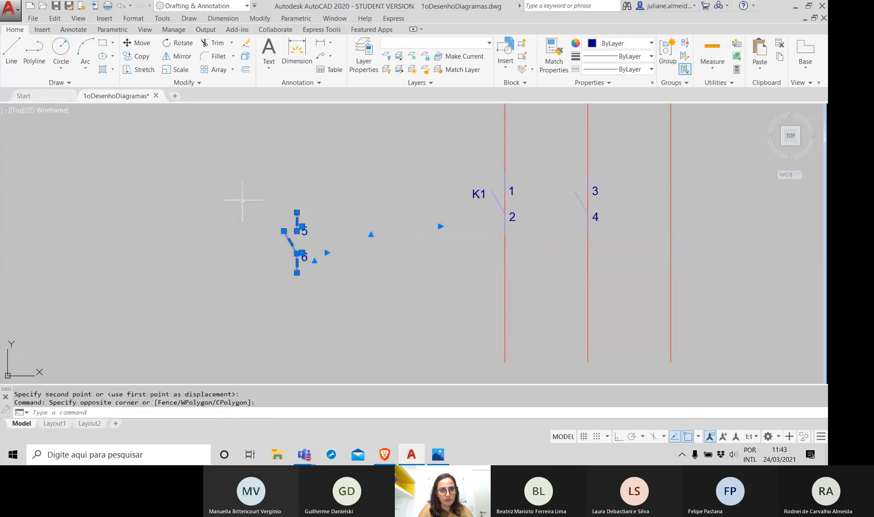
{"action": "type", "text": "m"}
{"action": "key", "text": "Return"}
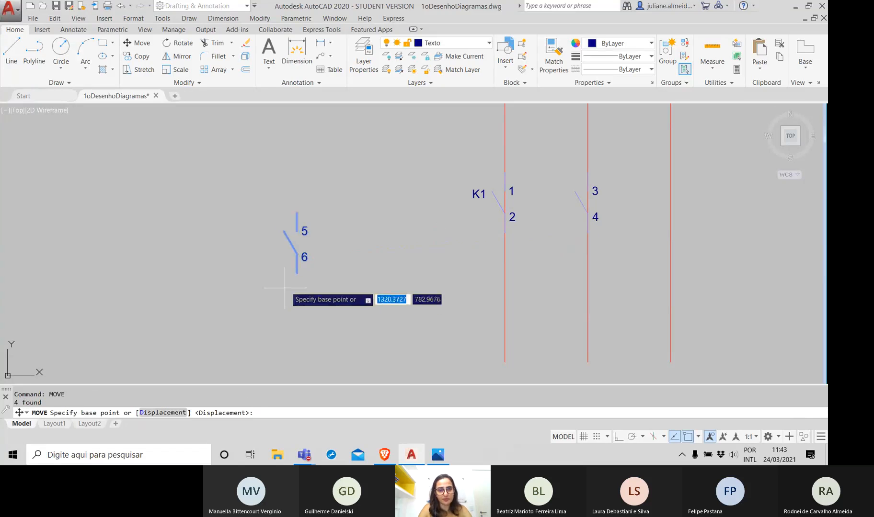
{"action": "left_click", "coordinate": [297, 273]}
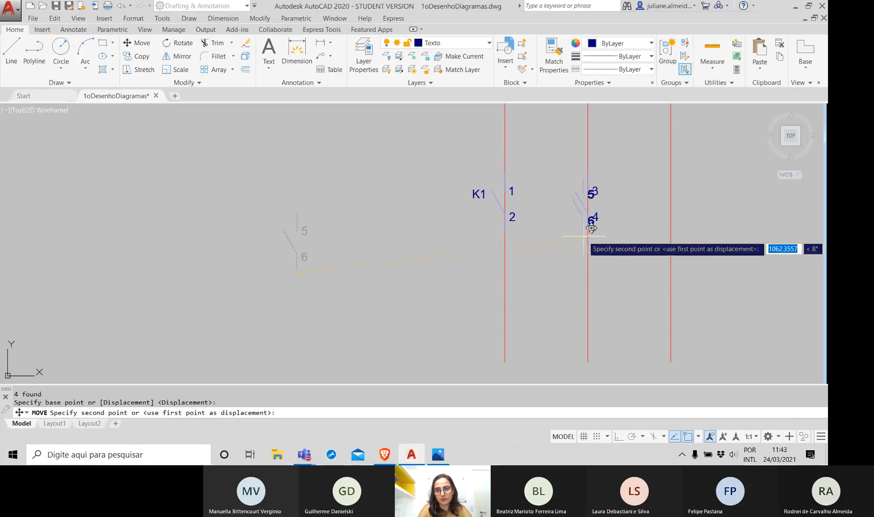
{"action": "left_click", "coordinate": [675, 231]}
- Trim the red line segments inside the openings of the 5-6 and 3-4 contacts, using all contacts and lines as cutting edges
{"action": "scroll", "coordinate": [678, 248], "scroll_direction": "down", "scroll_amount": 2}
{"action": "middle_click_drag", "start_coordinate": [622, 231], "coordinate": [403, 272]}
{"action": "scroll", "coordinate": [429, 266], "scroll_direction": "up", "scroll_amount": 4}
{"action": "type", "text": "trim"}
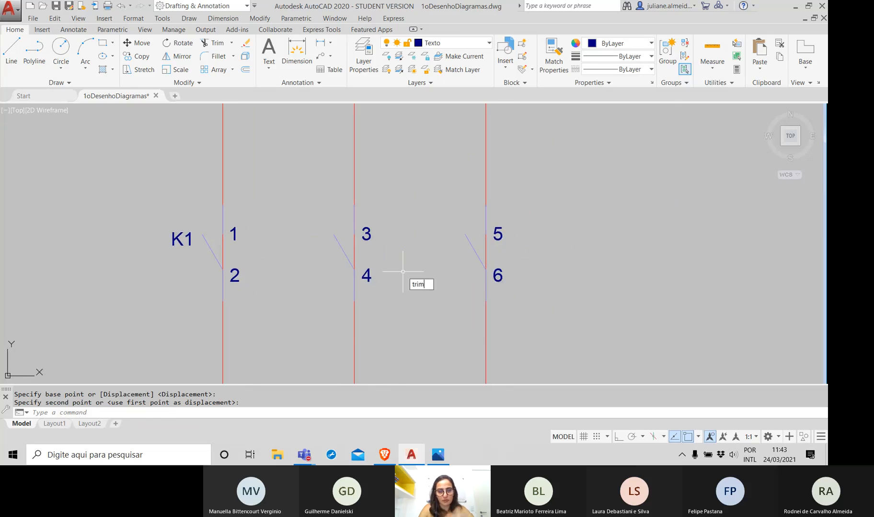
{"action": "key", "text": "Return"}
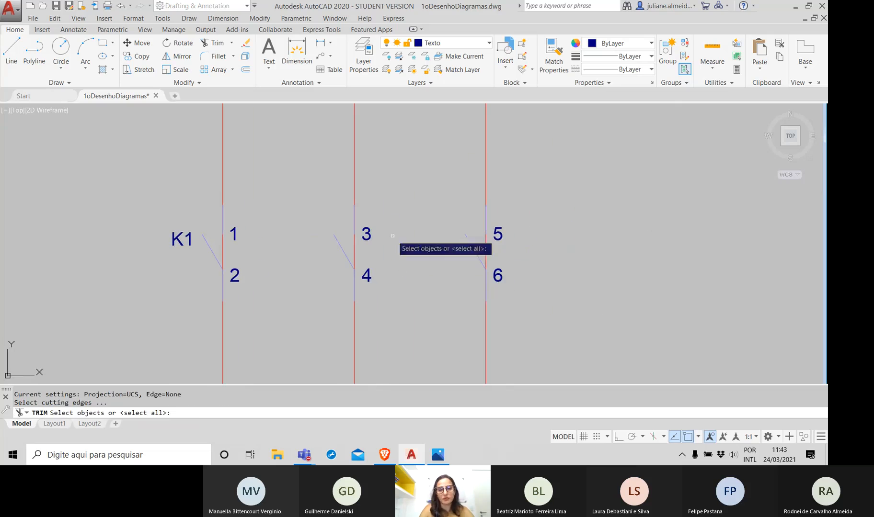
{"action": "left_click", "coordinate": [559, 327]}
{"action": "left_click", "coordinate": [25, 138]}
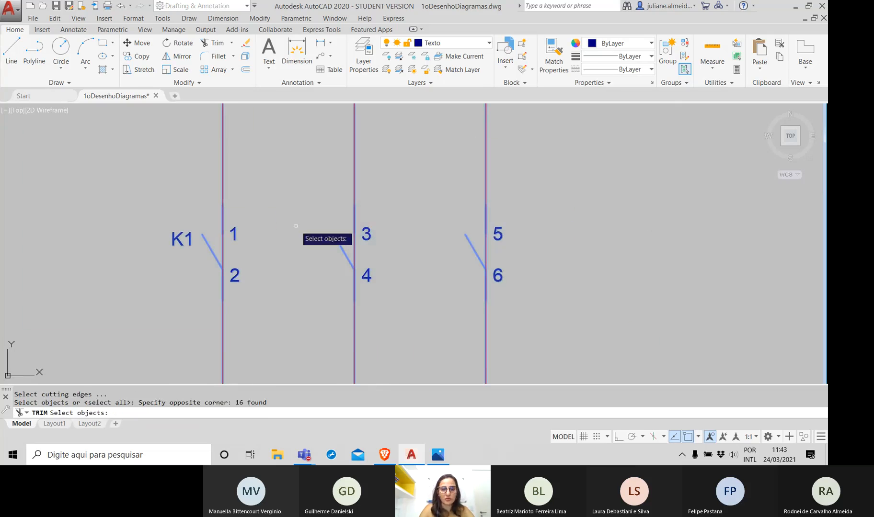
{"action": "key", "text": "Return"}
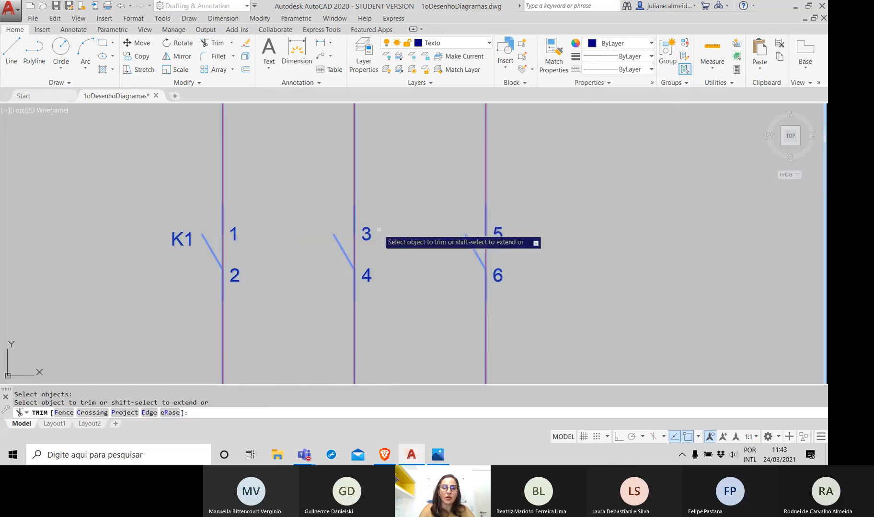
{"action": "left_click", "coordinate": [486, 250]}
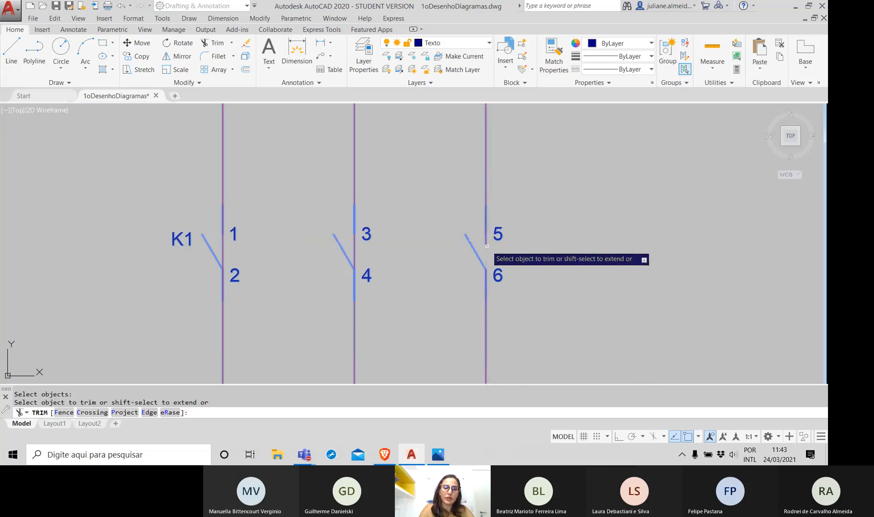
{"action": "left_click", "coordinate": [350, 245]}
- Try to trim the red line inside the K1 contact and the leftover stubs below terminals 3 and 5
{"action": "left_click", "coordinate": [218, 253]}
{"action": "left_click", "coordinate": [225, 253]}
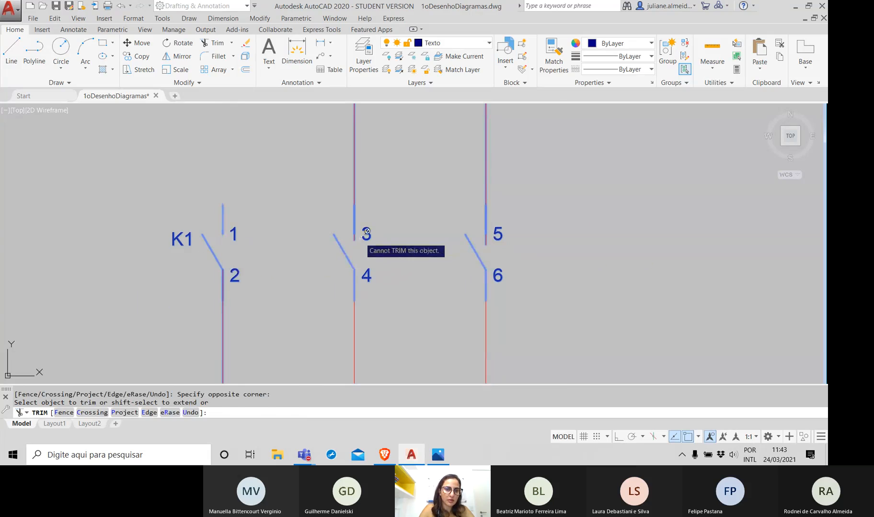
{"action": "scroll", "coordinate": [359, 240], "scroll_direction": "up", "scroll_amount": 4}
{"action": "left_click_drag", "start_coordinate": [346, 233], "coordinate": [344, 238]}
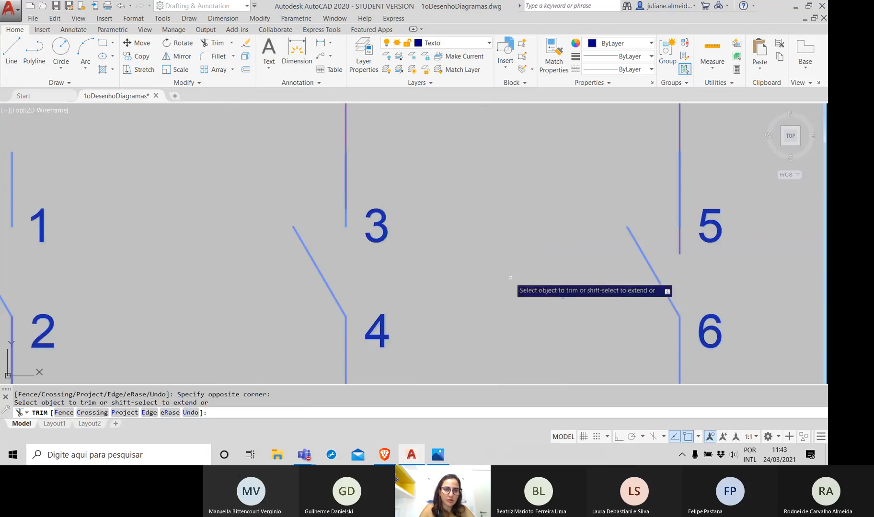
{"action": "left_click", "coordinate": [690, 254]}
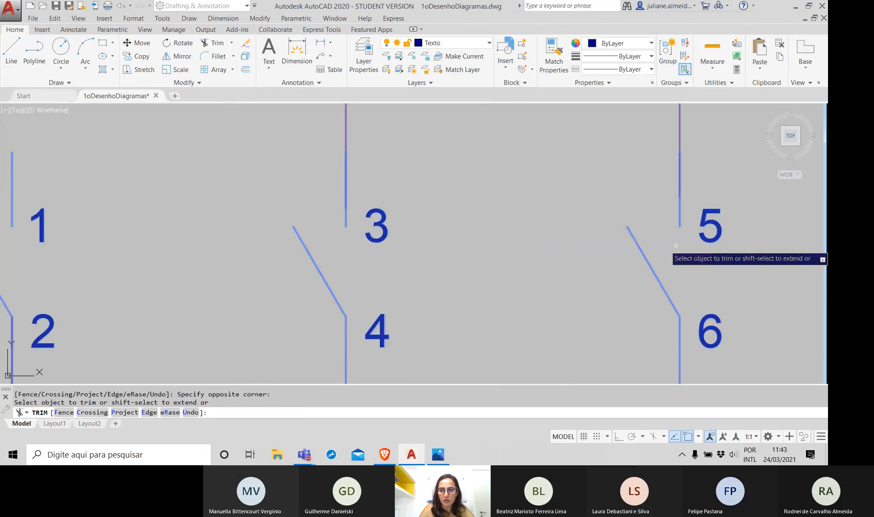
- Undo the trims of the K1 line and of the stubs below terminals 3 and 5, and end the Trim command
{"action": "scroll", "coordinate": [700, 273], "scroll_direction": "down", "scroll_amount": 8}
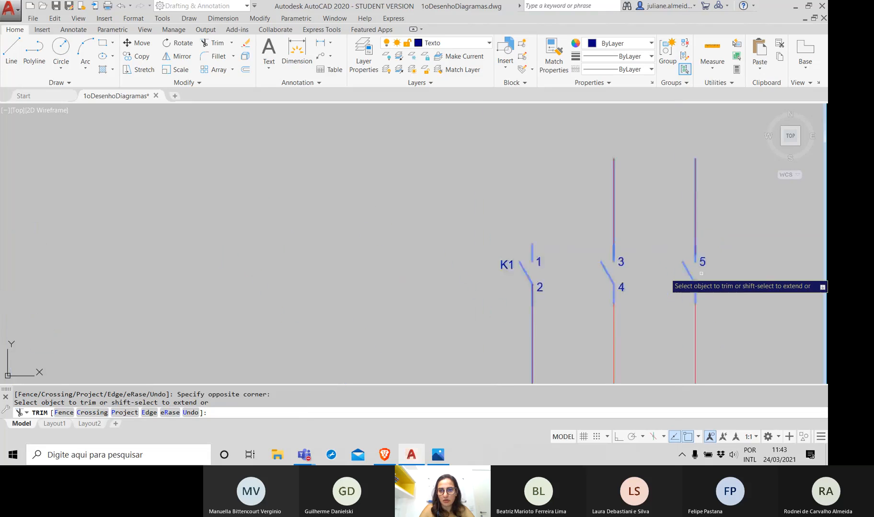
{"action": "middle_click_drag", "start_coordinate": [680, 260], "coordinate": [419, 211]}
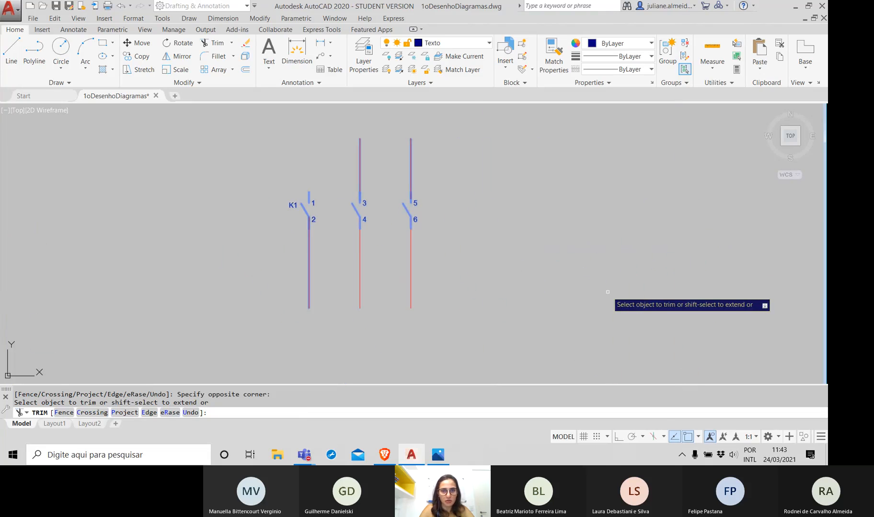
{"action": "key", "text": "ctrl+z"}
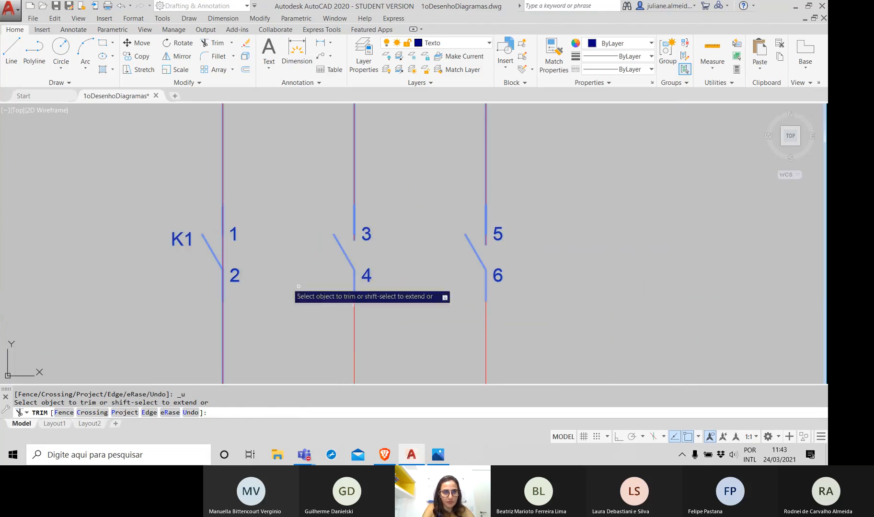
{"action": "mouse_move", "coordinate": [228, 248]}
{"action": "left_mouse_down"}
{"action": "mouse_move", "coordinate": [230, 231]}
{"action": "mouse_move", "coordinate": [221, 243]}
{"action": "mouse_move", "coordinate": [234, 239]}
{"action": "mouse_move", "coordinate": [220, 247]}
{"action": "mouse_move", "coordinate": [260, 241]}
{"action": "left_mouse_up"}
{"action": "key", "text": "Escape"}
{"action": "key", "text": "Escape"}
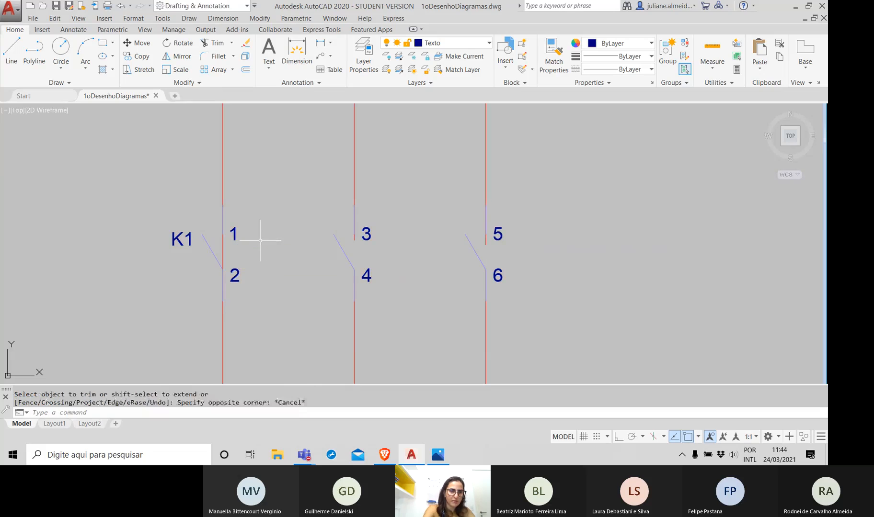
- Explode the K1 contact block on the first line and select its lines to check that they are separate
{"action": "left_click", "coordinate": [223, 217]}
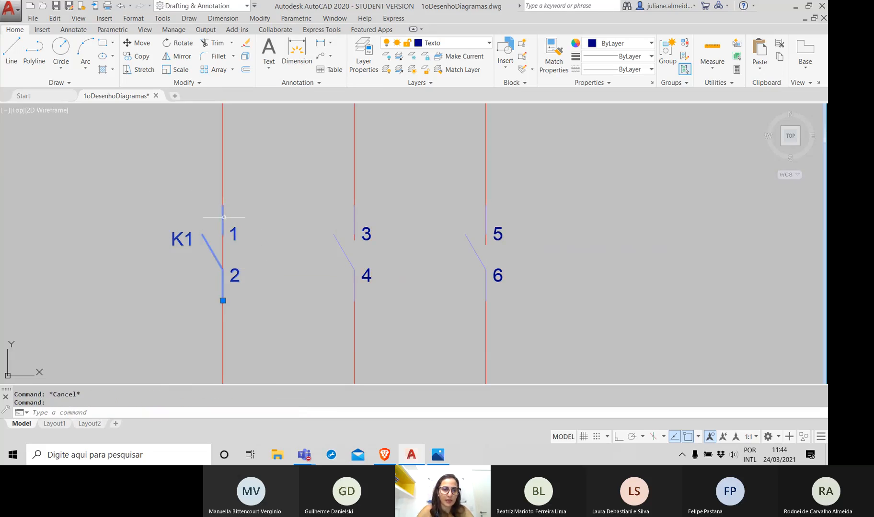
{"action": "type", "text": "explode"}
{"action": "key", "text": "Return"}
{"action": "left_click", "coordinate": [203, 236]}
{"action": "left_click", "coordinate": [223, 219]}
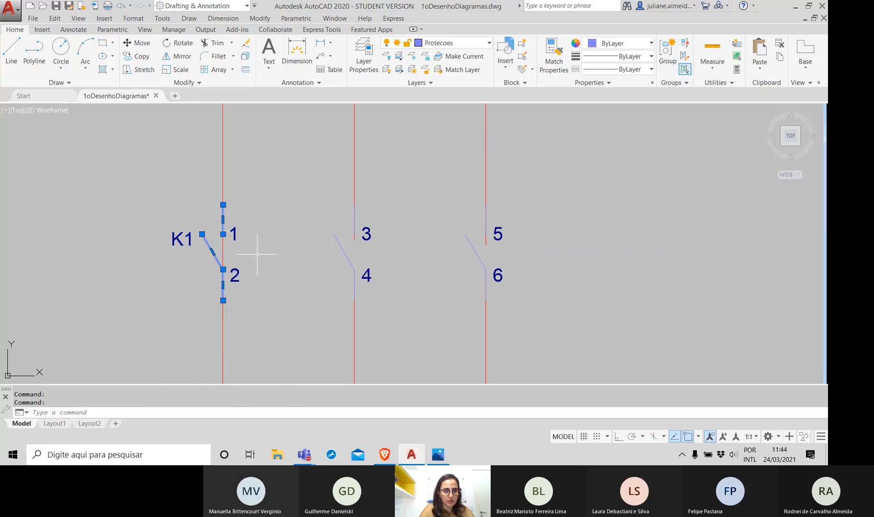
- Try to trim the red line inside the K1 contact using the contact's parts as cutting edges, and undo the trim
{"action": "left_click", "coordinate": [262, 288]}
{"action": "left_click", "coordinate": [232, 226]}
{"action": "left_click", "coordinate": [195, 248]}
{"action": "left_click", "coordinate": [173, 232]}
{"action": "type", "text": "trim"}
{"action": "key", "text": "Return"}
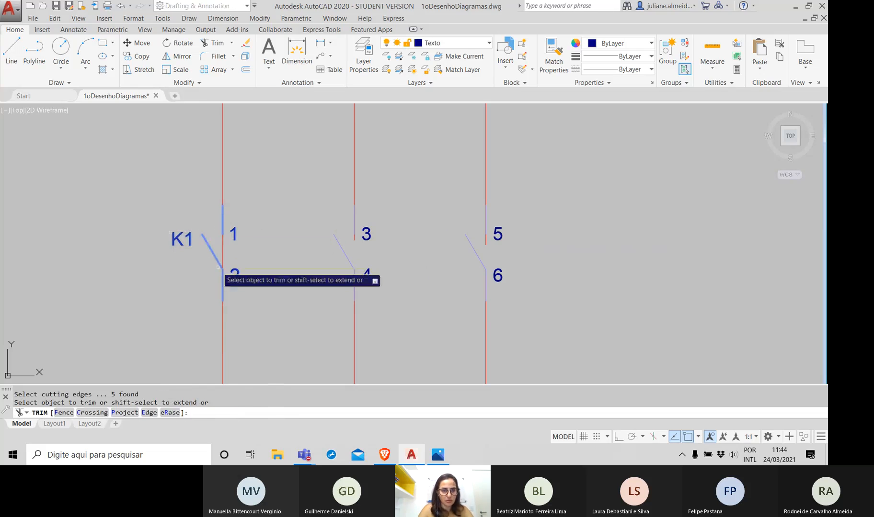
{"action": "left_click", "coordinate": [228, 238]}
{"action": "left_click", "coordinate": [299, 282]}
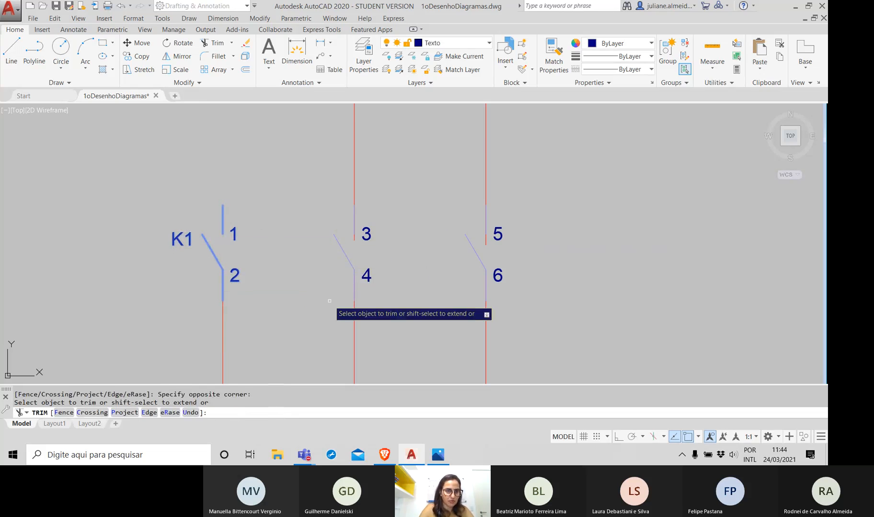
{"action": "key", "text": "ctrl+z"}
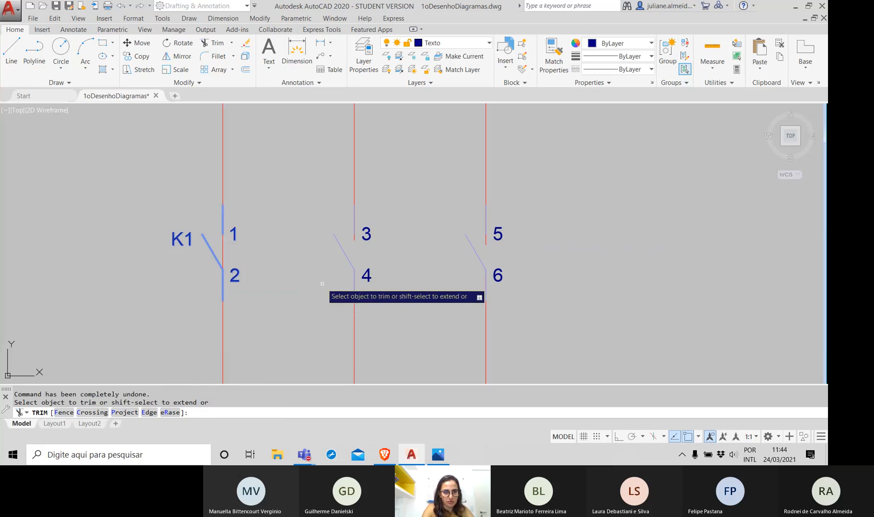
{"action": "key", "text": "Escape"}
{"action": "key", "text": "Escape"}
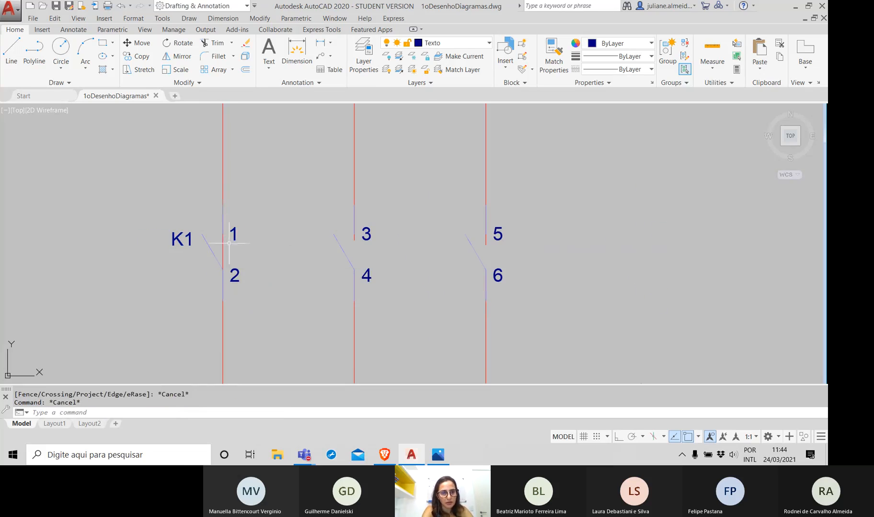
- Trim the leftover red line stubs in the openings of the 5-6 and 3-4 contacts
{"action": "scroll", "coordinate": [229, 243], "scroll_direction": "up", "scroll_amount": 4}
{"action": "scroll", "coordinate": [390, 308], "scroll_direction": "down", "scroll_amount": 4}
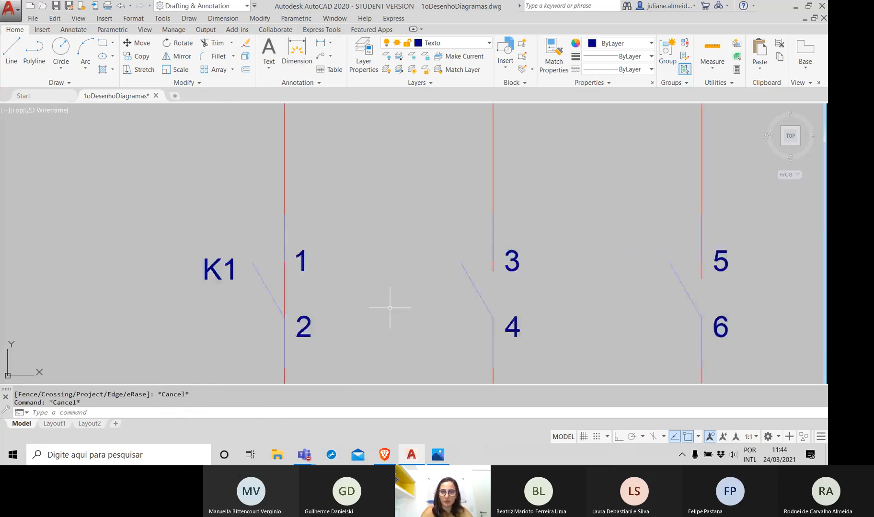
{"action": "type", "text": "tr"}
{"action": "key", "text": "Return"}
{"action": "left_click", "coordinate": [634, 359]}
{"action": "left_click", "coordinate": [425, 235]}
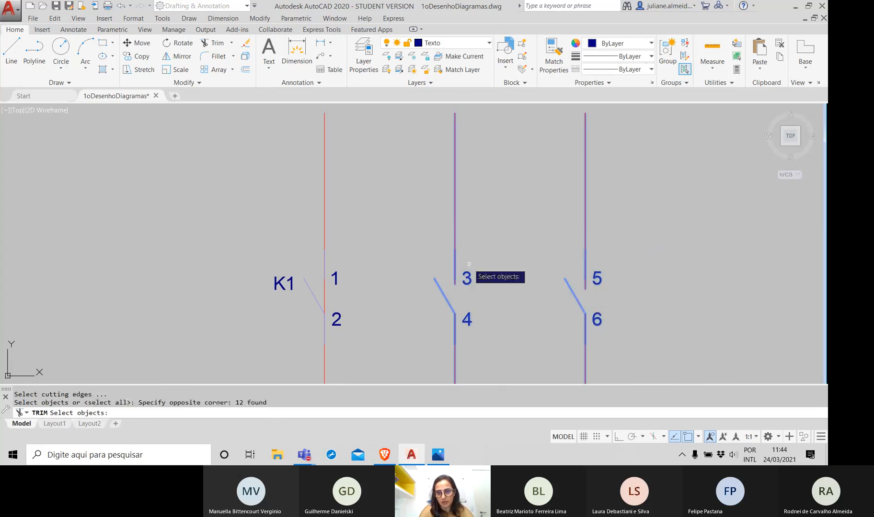
{"action": "key", "text": "Return"}
{"action": "left_click_drag", "start_coordinate": [582, 283], "coordinate": [578, 288]}
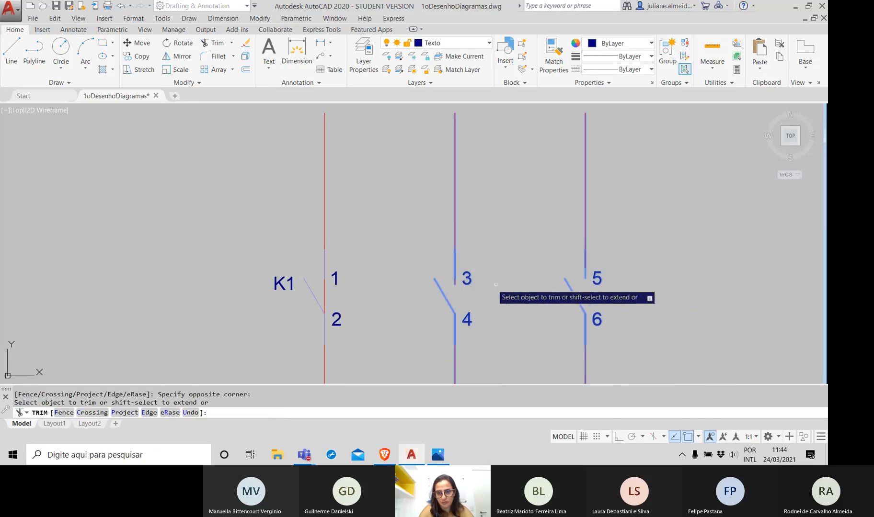
{"action": "left_click", "coordinate": [460, 277]}
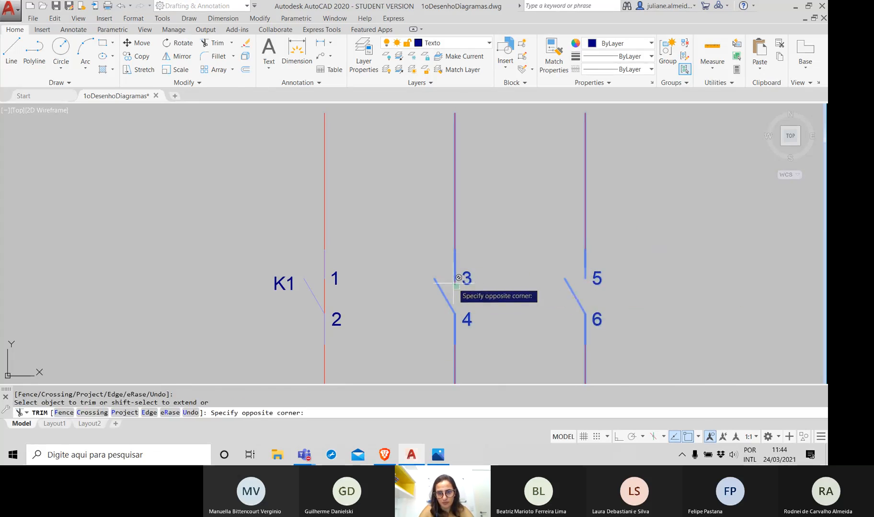
{"action": "left_click", "coordinate": [461, 277]}
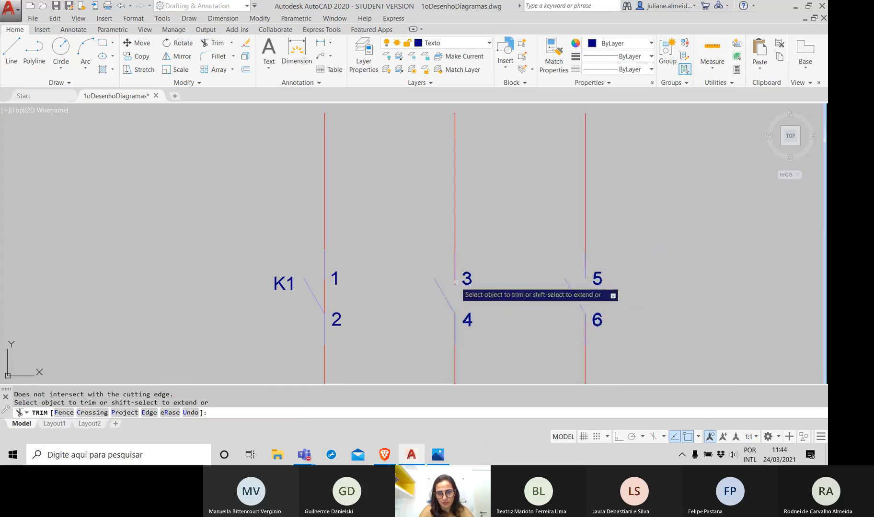
{"action": "key", "text": "Escape"}
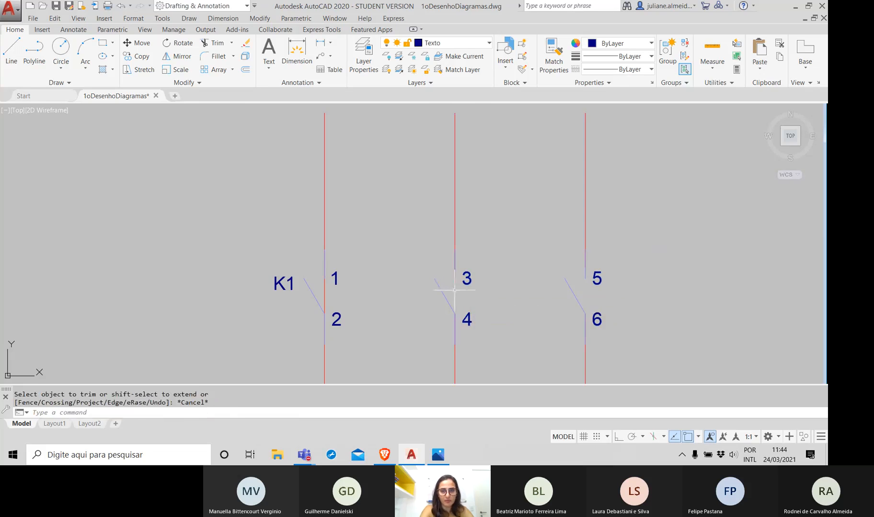
- Shorten the upper red line of the middle phase so it ends at the tip of the lead above contact 3-4
{"action": "left_click", "coordinate": [454, 279]}
{"action": "left_click", "coordinate": [455, 285]}
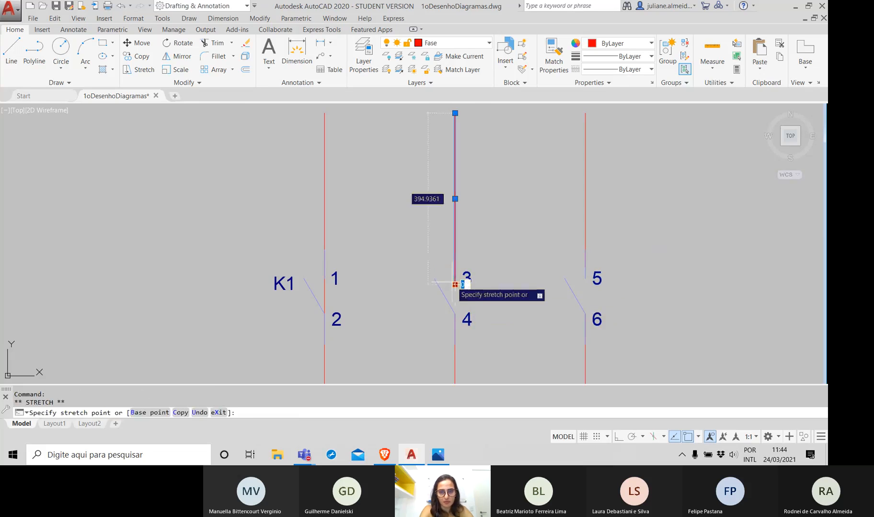
{"action": "left_click", "coordinate": [455, 279]}
{"action": "key", "text": "Escape"}
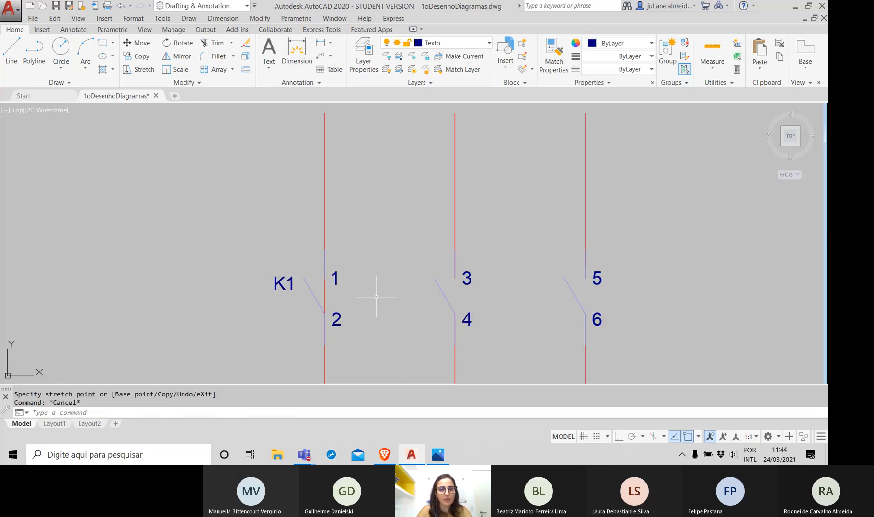
- Draw a short horizontal auxiliary line leftward from the lower end of the lead at terminal 1 of K1
{"action": "middle_click_drag", "start_coordinate": [376, 297], "coordinate": [451, 265]}
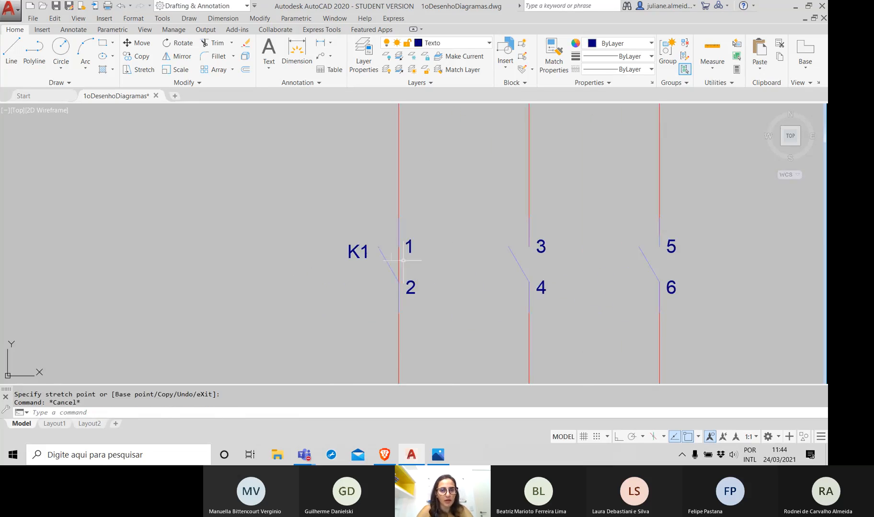
{"action": "scroll", "coordinate": [421, 266], "scroll_direction": "up", "scroll_amount": 4}
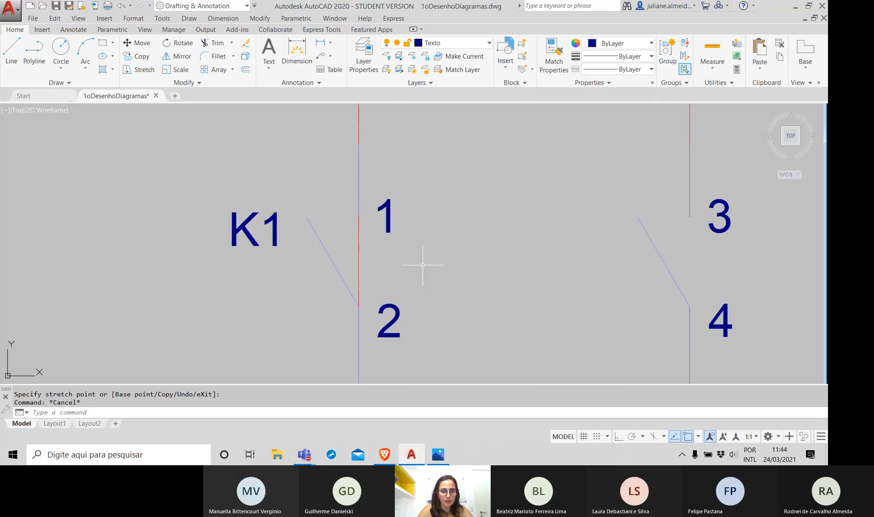
{"action": "type", "text": "li"}
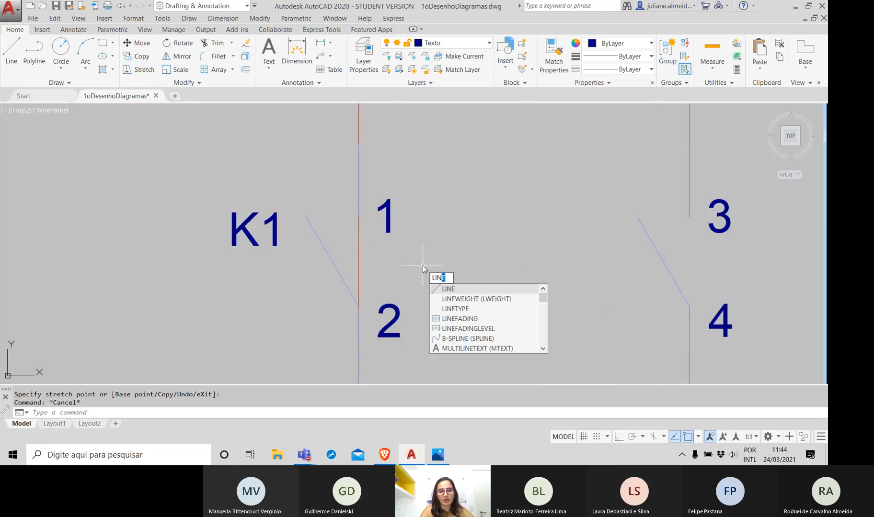
{"action": "type", "text": "ne"}
{"action": "key", "text": "Return"}
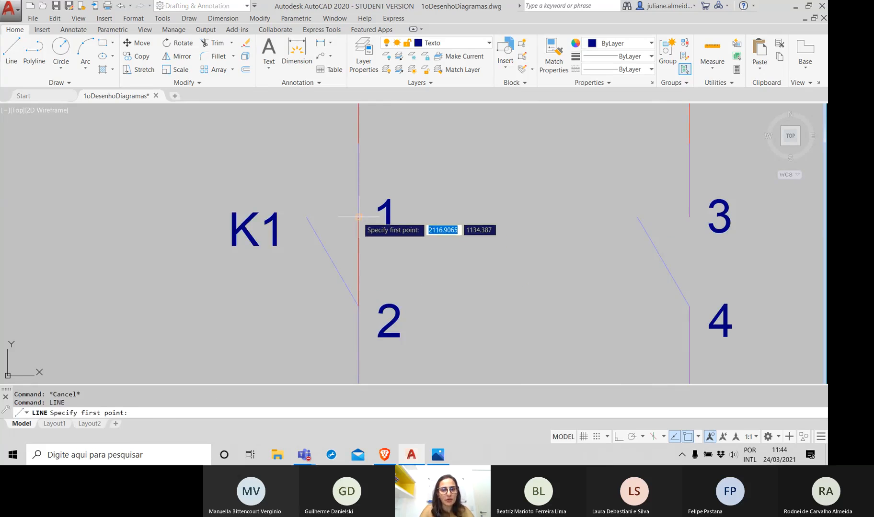
{"action": "left_click", "coordinate": [359, 217]}
{"action": "left_click", "coordinate": [345, 217]}
{"action": "key", "text": "Return"}
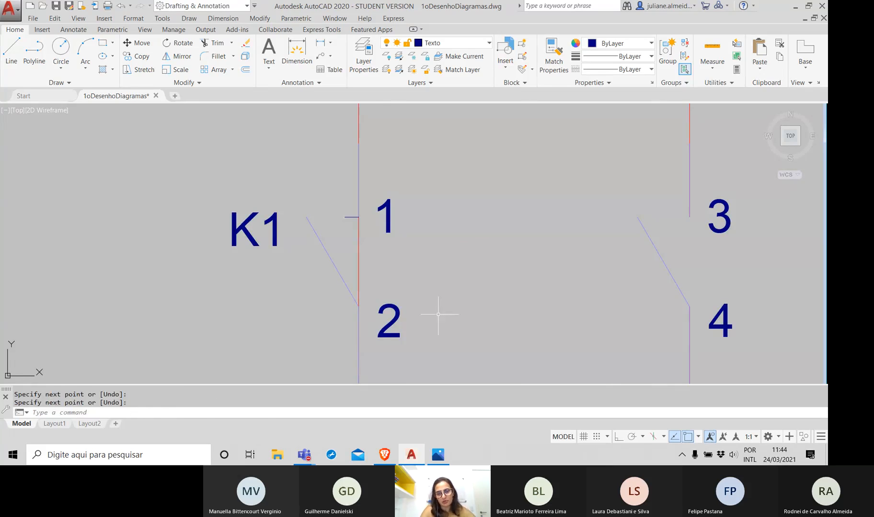
- Trim the red line inside the K1 contact 1-2, using the contact's lines and the short auxiliary line as cutting edges
{"action": "type", "text": "trim"}
{"action": "key", "text": "Return"}
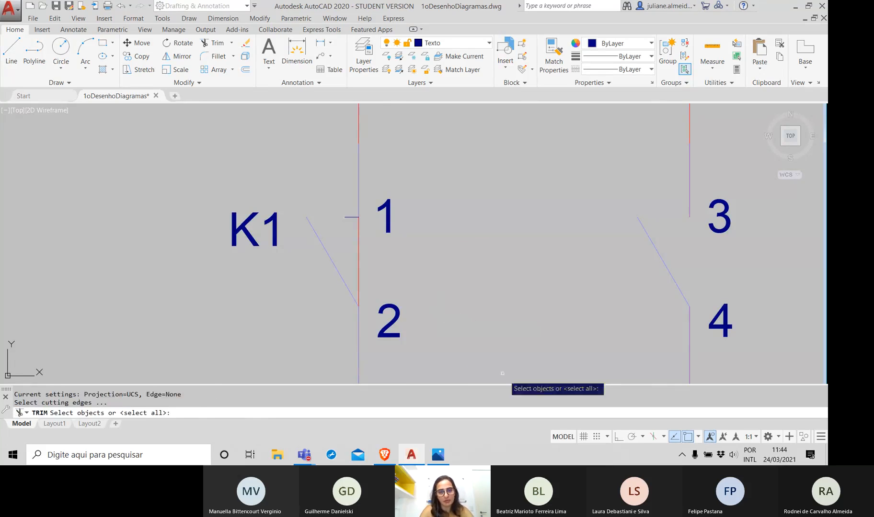
{"action": "left_click", "coordinate": [461, 355]}
{"action": "left_click", "coordinate": [386, 170]}
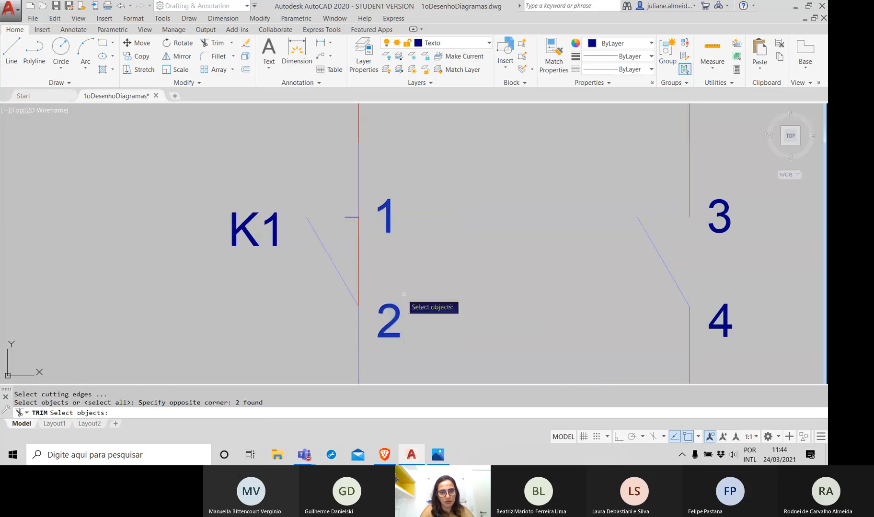
{"action": "left_click", "coordinate": [319, 238]}
{"action": "left_click", "coordinate": [357, 206]}
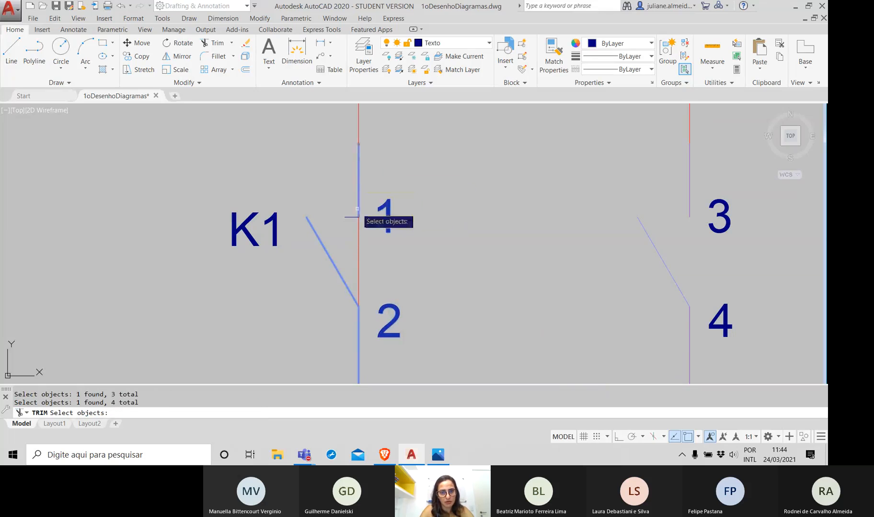
{"action": "left_click", "coordinate": [349, 237]}
{"action": "left_click", "coordinate": [333, 187]}
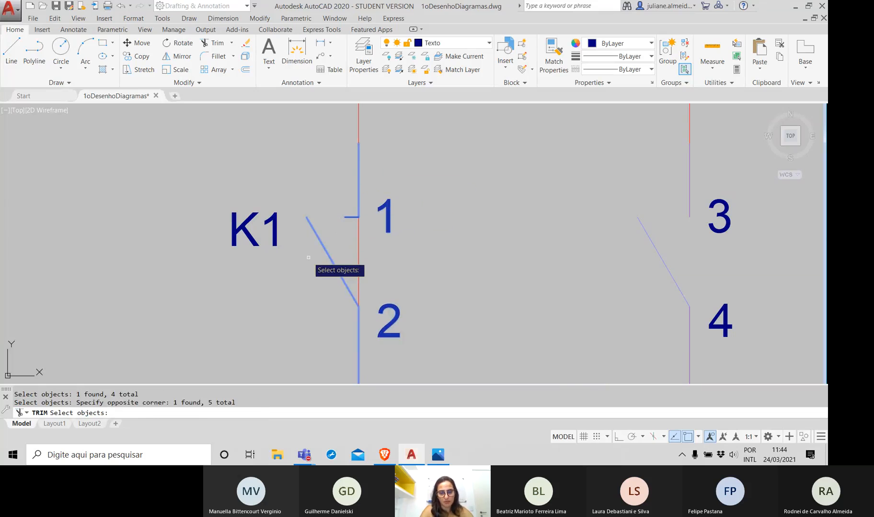
{"action": "key", "text": "Return"}
{"action": "left_click", "coordinate": [381, 249]}
{"action": "left_click", "coordinate": [355, 278]}
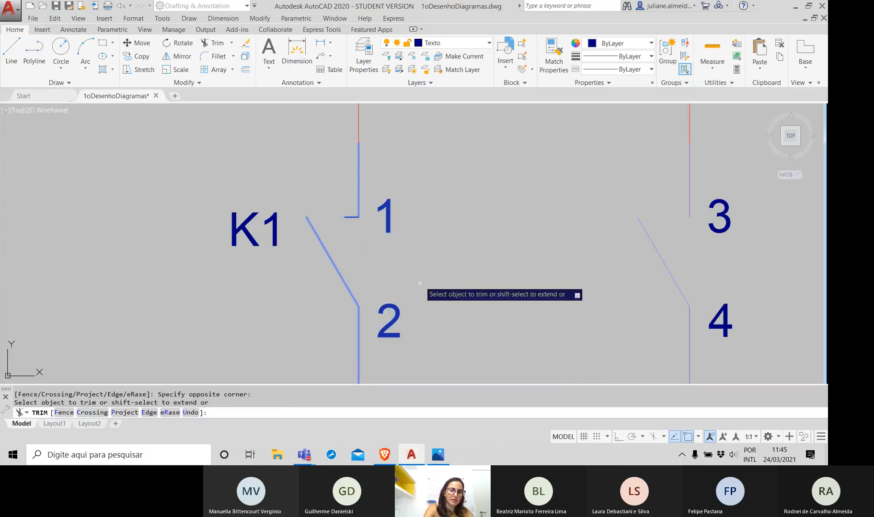
{"action": "key", "text": "Escape"}
- Delete the short auxiliary line at terminal 1 and save the drawing
{"action": "left_click", "coordinate": [351, 217]}
{"action": "key", "text": "Delete"}
{"action": "scroll", "coordinate": [510, 299], "scroll_direction": "down", "scroll_amount": 6}
{"action": "scroll", "coordinate": [511, 299], "scroll_direction": "down", "scroll_amount": 2}
{"action": "mouse_move", "coordinate": [511, 299]}
{"action": "middle_mouse_down"}
{"action": "mouse_move", "coordinate": [293, 238]}
{"action": "mouse_move", "coordinate": [85, 234]}
{"action": "mouse_move", "coordinate": [105, 239]}
{"action": "middle_mouse_up"}
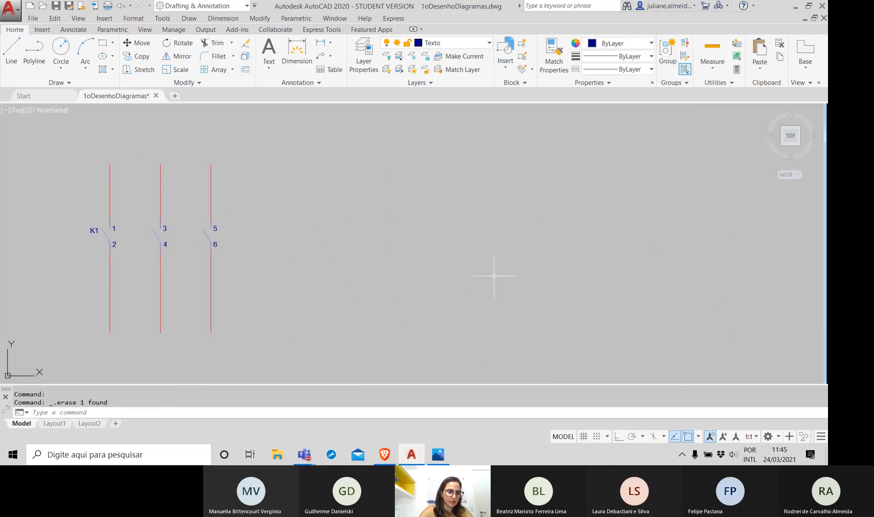
{"action": "key", "text": "ctrl+s"}
{"action": "scroll", "coordinate": [130, 210], "scroll_direction": "up", "scroll_amount": 4}
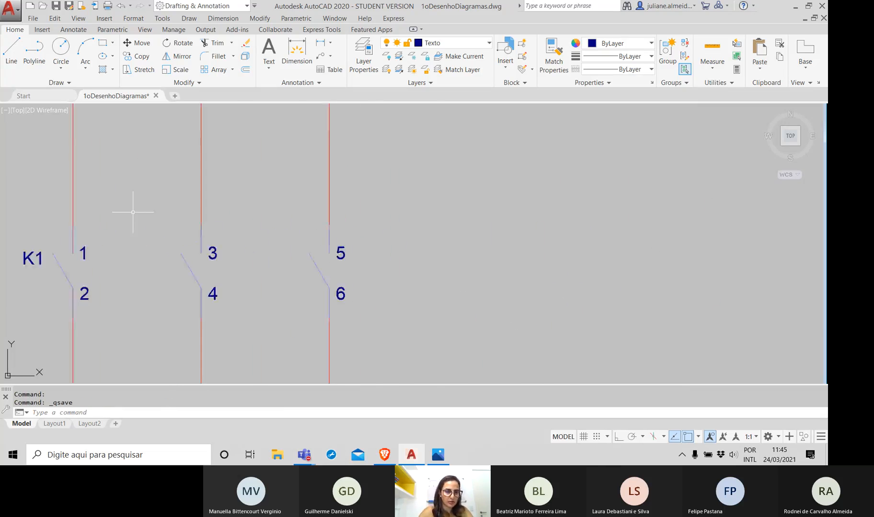
{"action": "middle_click_drag", "start_coordinate": [131, 211], "coordinate": [302, 164]}
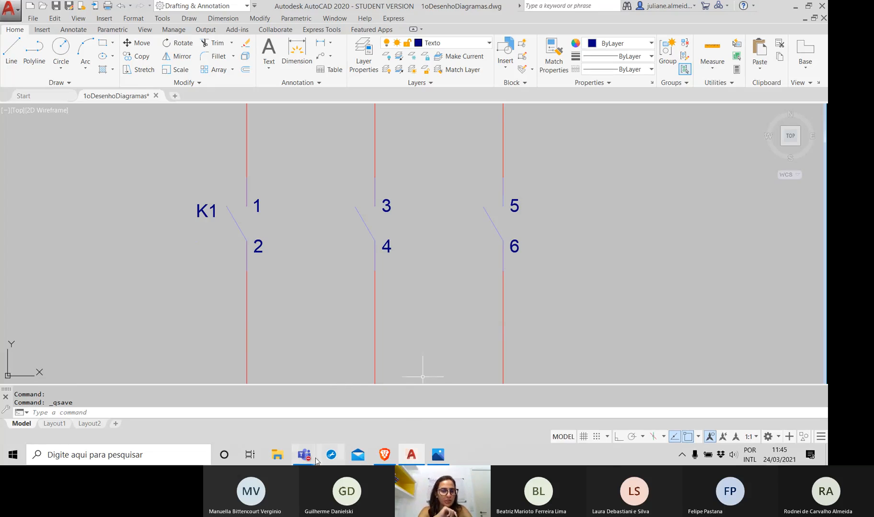
- Switch to the Microsoft Teams meeting window to check the meeting chat
{"action": "mouse_move", "coordinate": [304, 455]}
{"action": "mouse_move", "coordinate": [357, 424]}
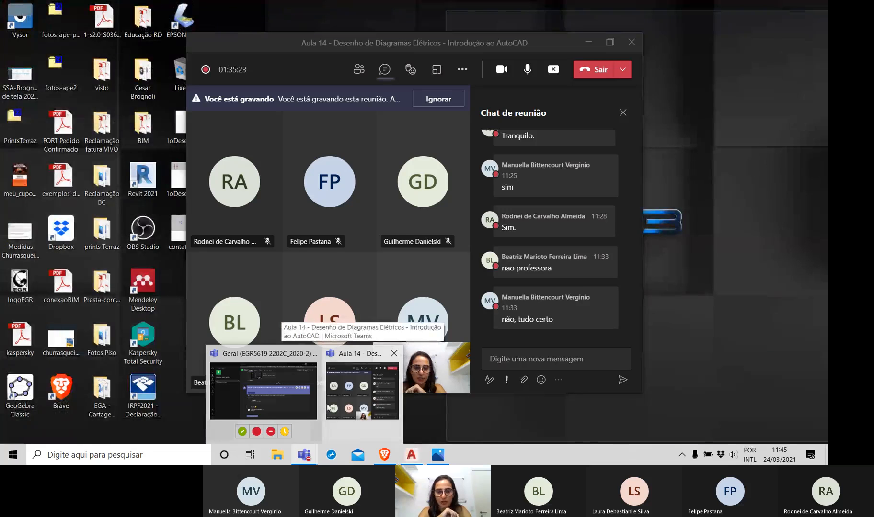
{"action": "left_click", "coordinate": [357, 423]}
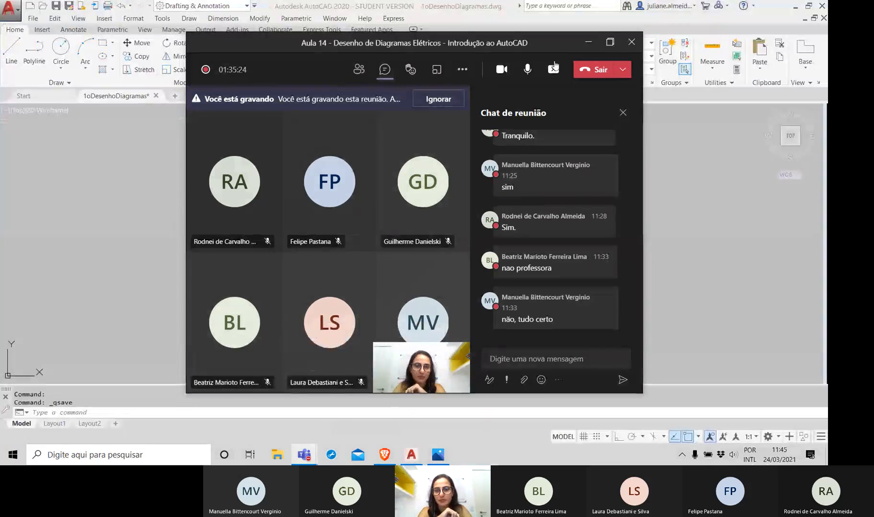